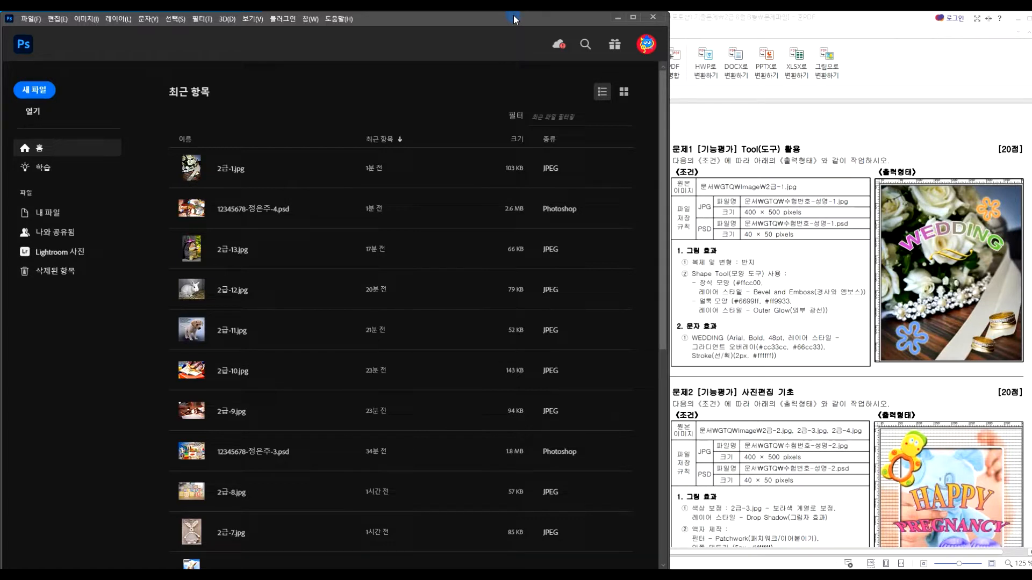
Open the File menu from the Photoshop home screen
left_click(31, 19)
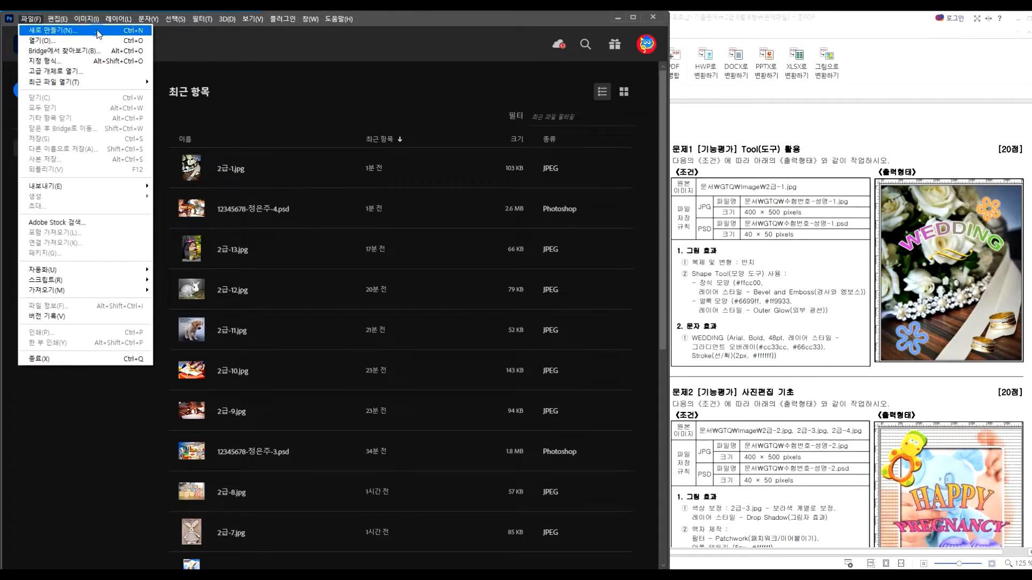
Create a new 400×500 px document named with the pasted exam file name
left_click(127, 30)
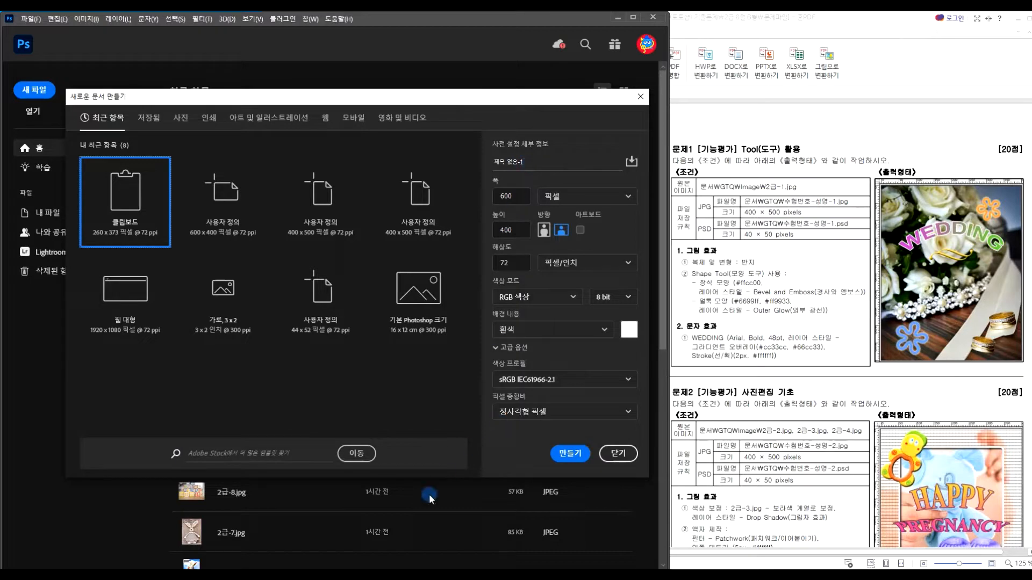
left_click(384, 574)
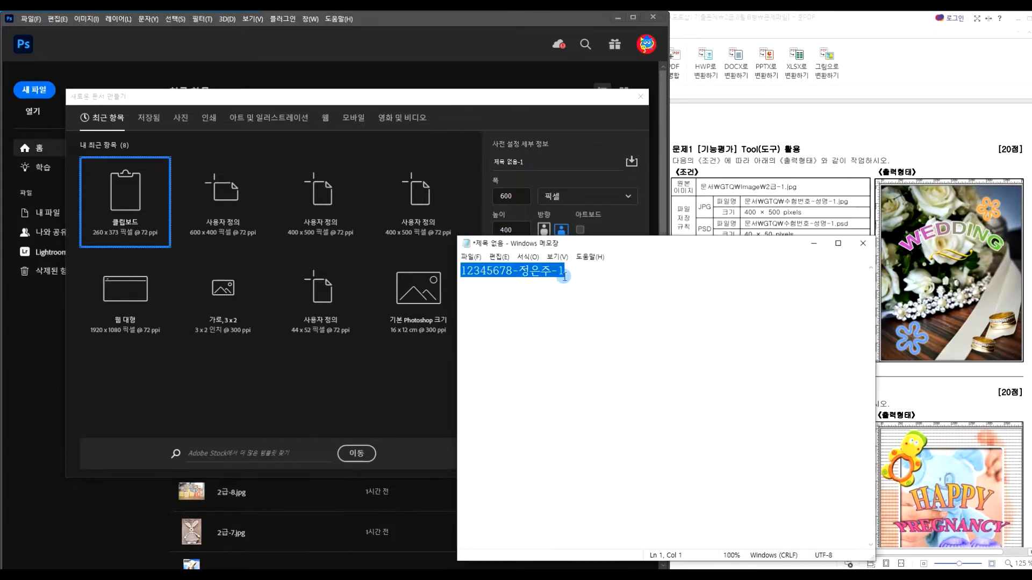
left_click(814, 243)
left_click(566, 170)
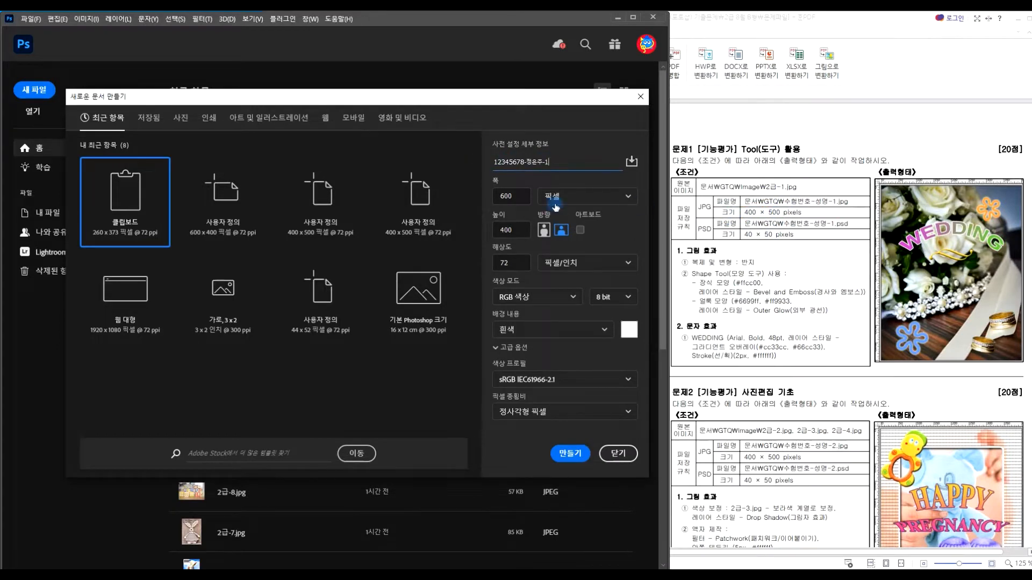
left_click(527, 195)
double_click(513, 197)
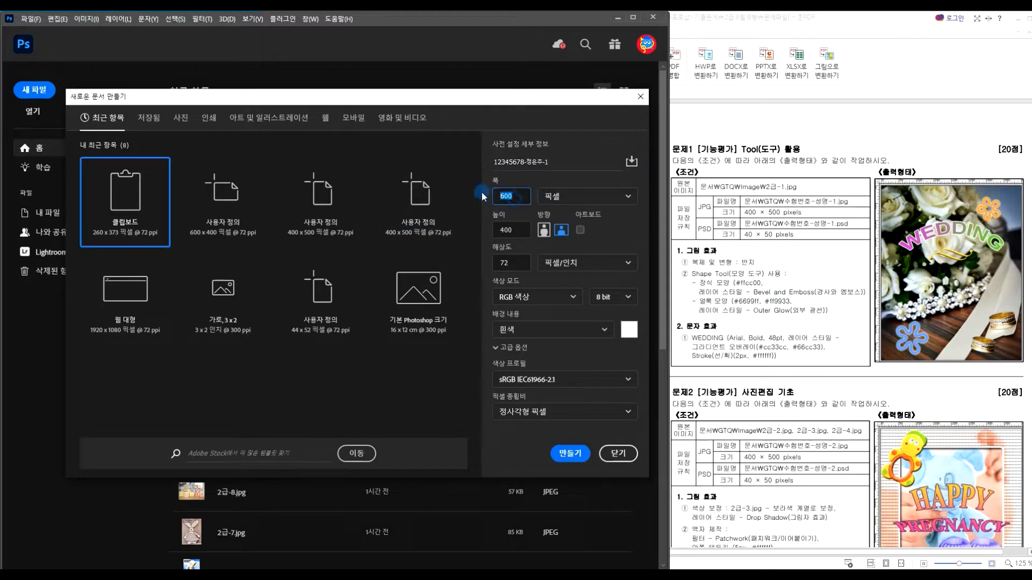
type("400")
double_click(513, 228)
type("500")
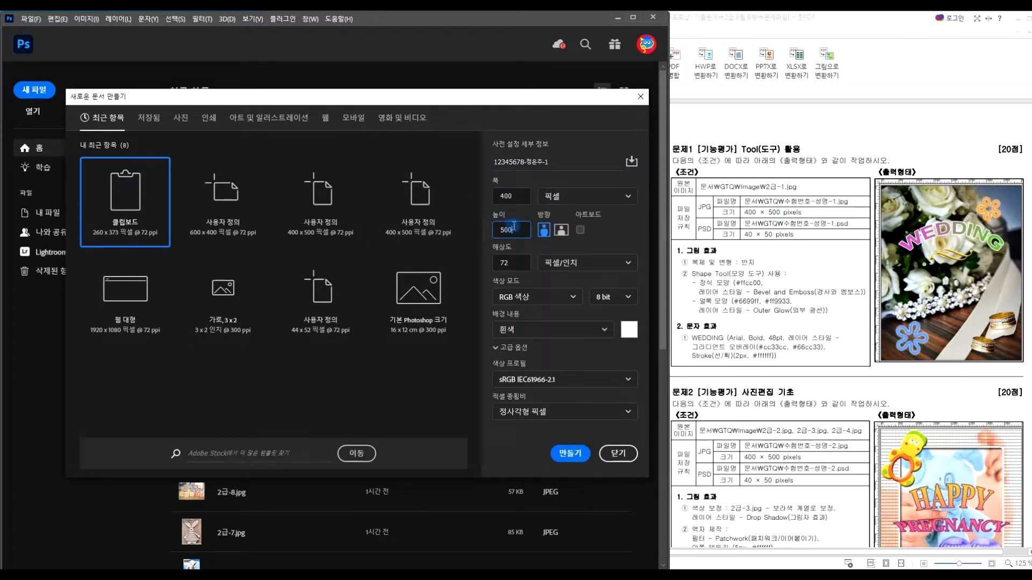
left_click(571, 453)
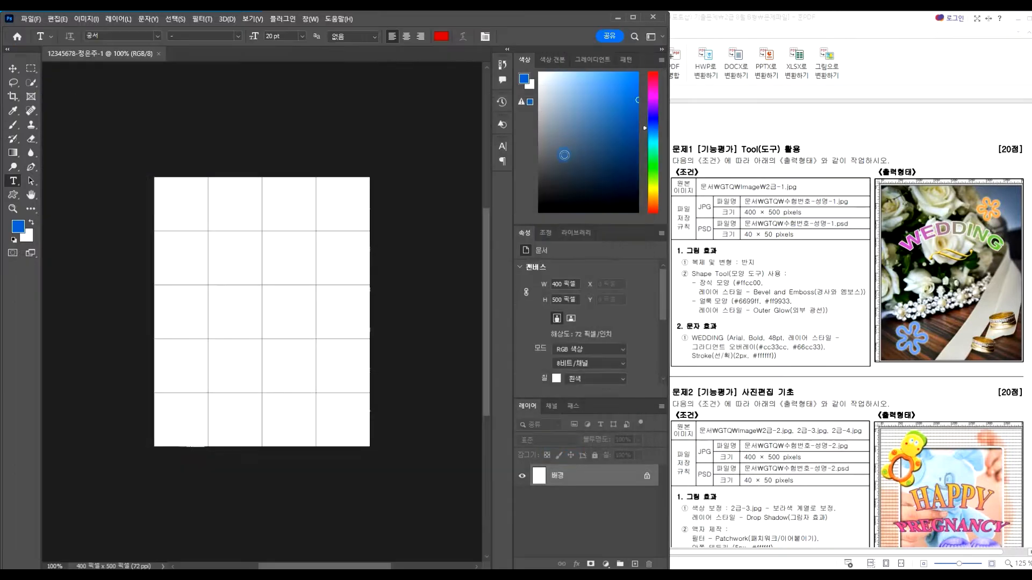
Float the new document in its own window and enlarge it
left_click_drag(129, 61, 144, 67)
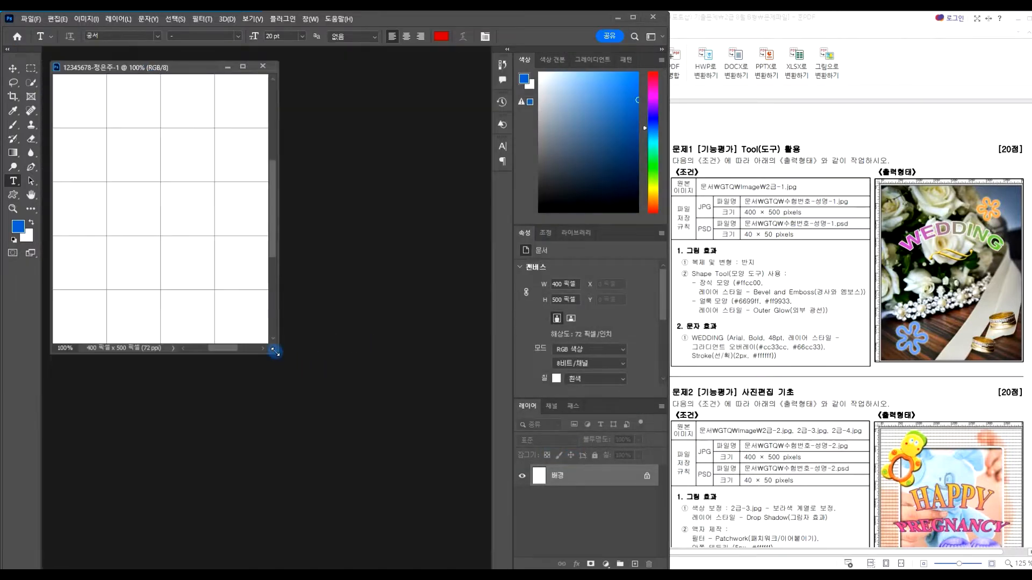
left_click_drag(272, 350, 300, 376)
left_click_drag(168, 72, 169, 66)
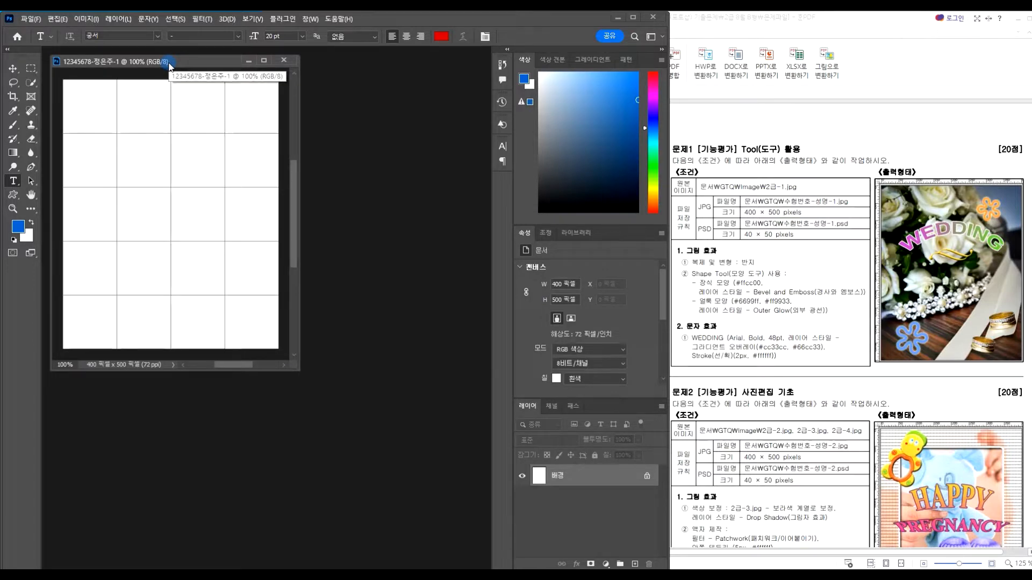
left_click(32, 19)
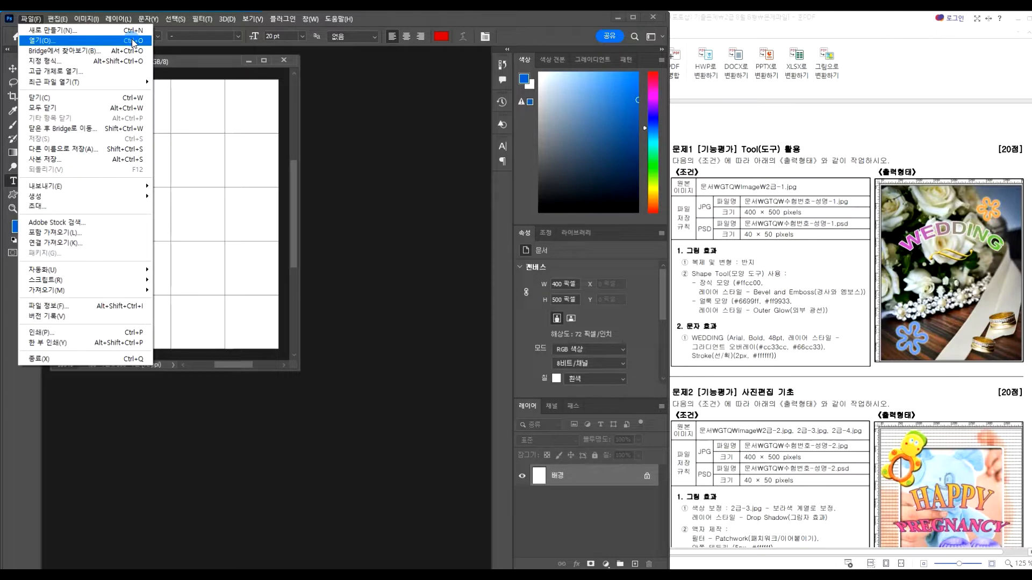
Open 2급-1.jpg and float it in its own window
left_click(360, 157)
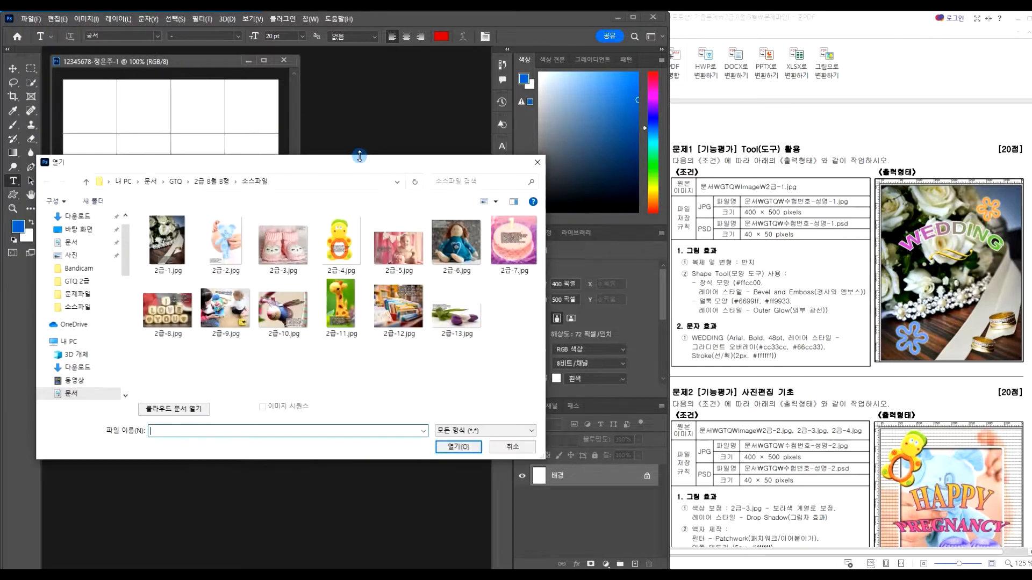
left_click_drag(346, 167, 449, 167)
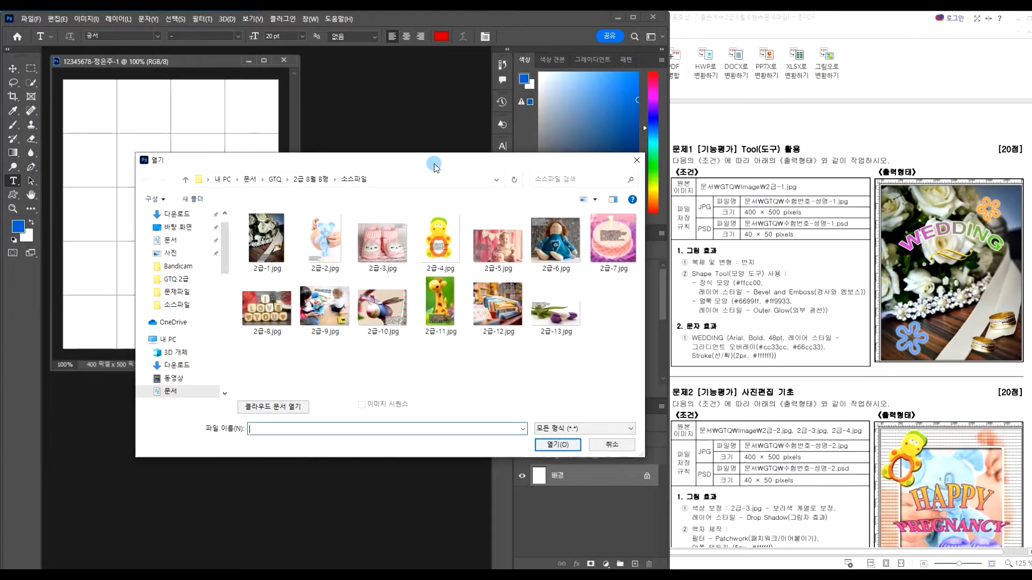
double_click(273, 245)
left_click_drag(206, 80, 393, 54)
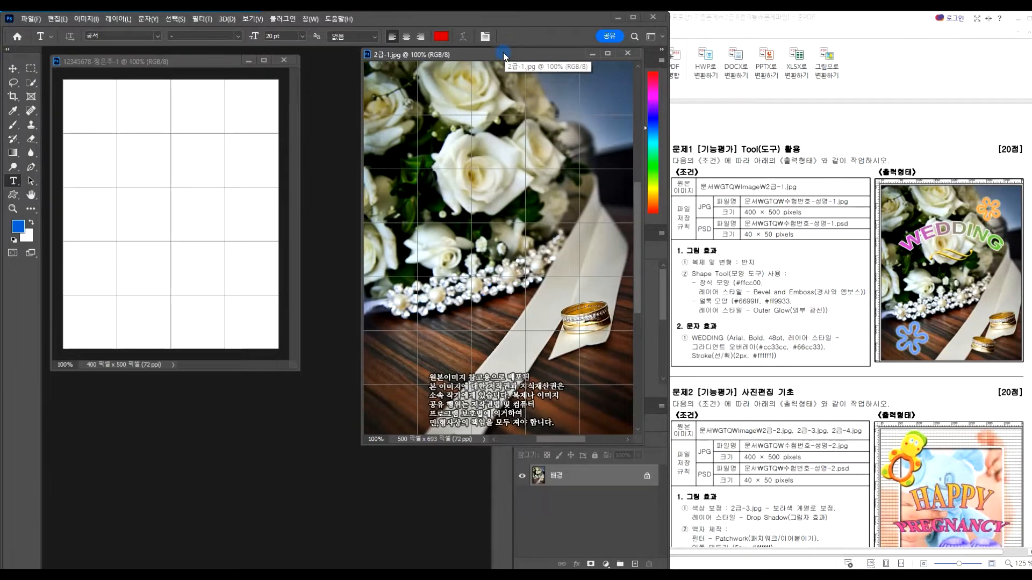
Paste the whole rose photo into the new document, scaled to about 81% to fill the canvas
key("ctrl+a")
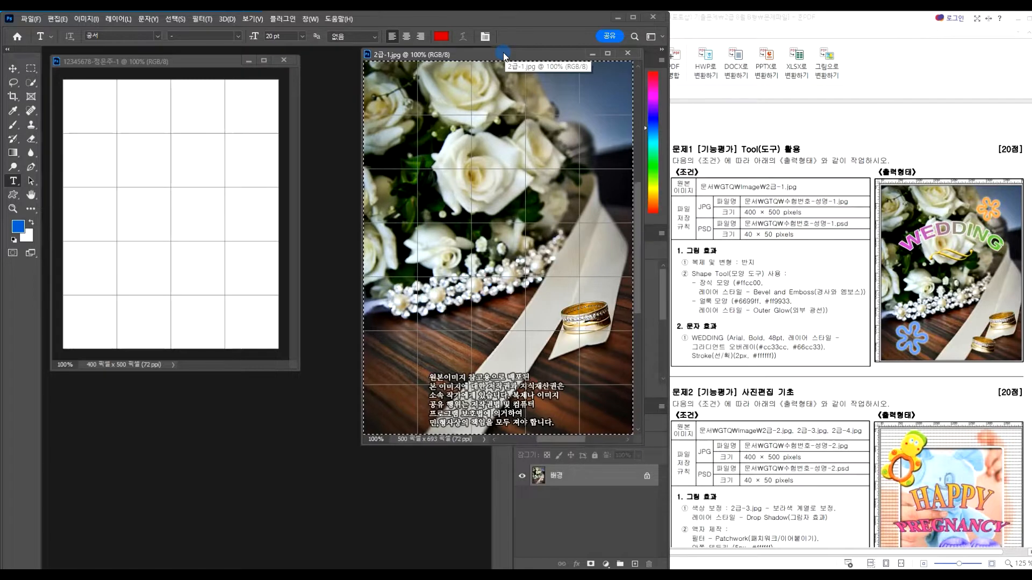
left_click(190, 60)
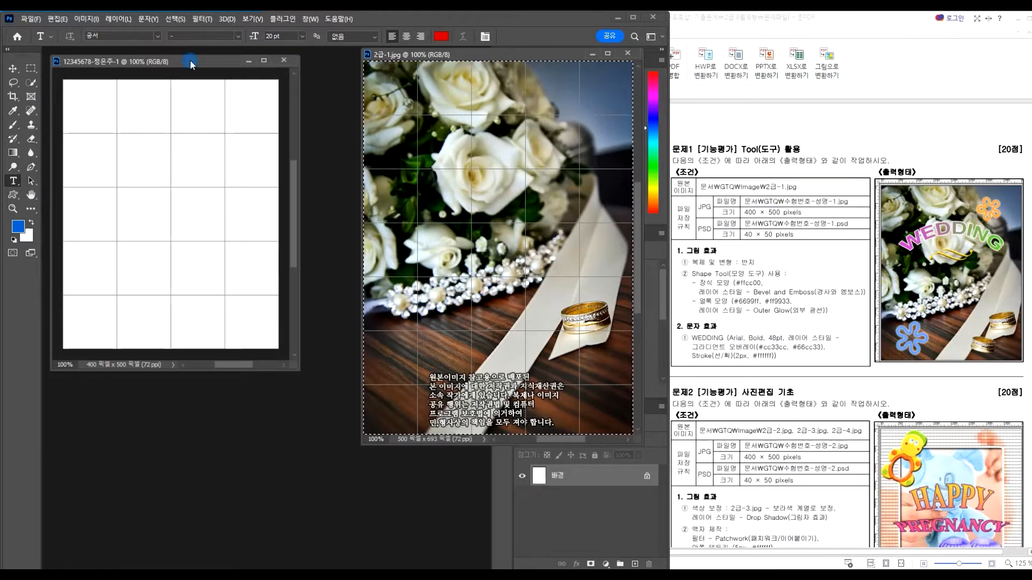
key("ctrl+v")
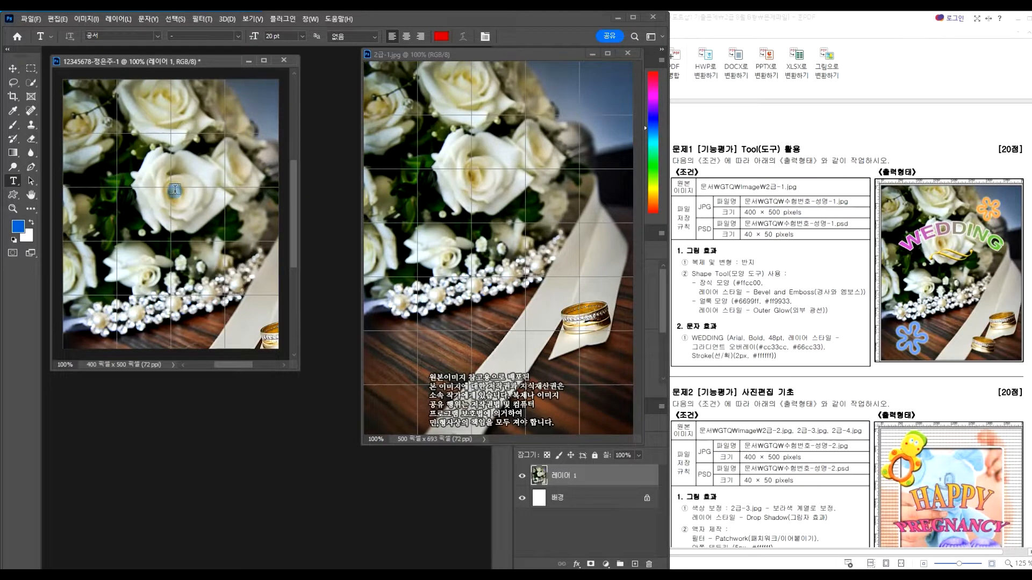
key("ctrl+t")
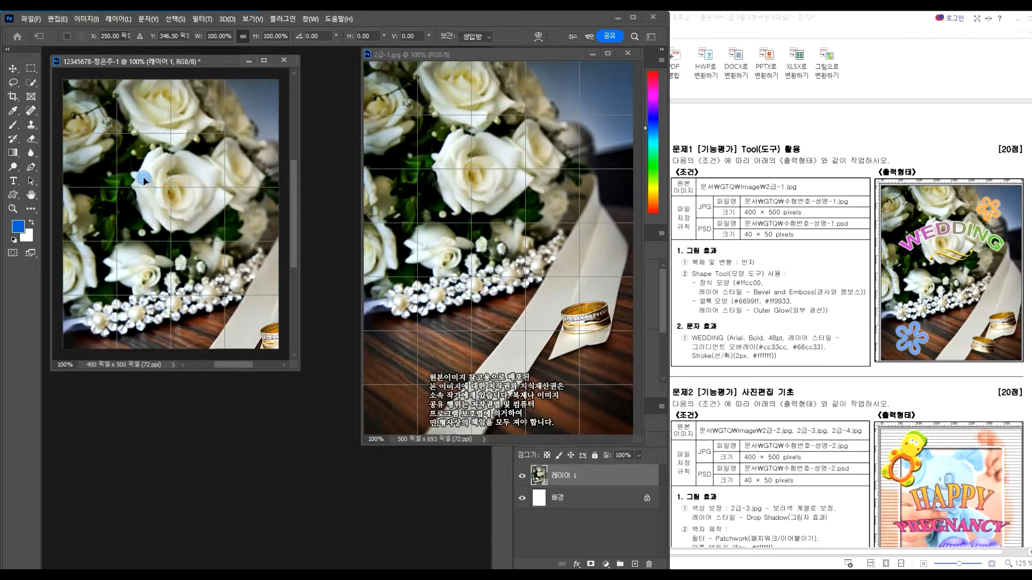
left_click_drag(63, 80, 155, 179)
left_click_drag(214, 230, 145, 130)
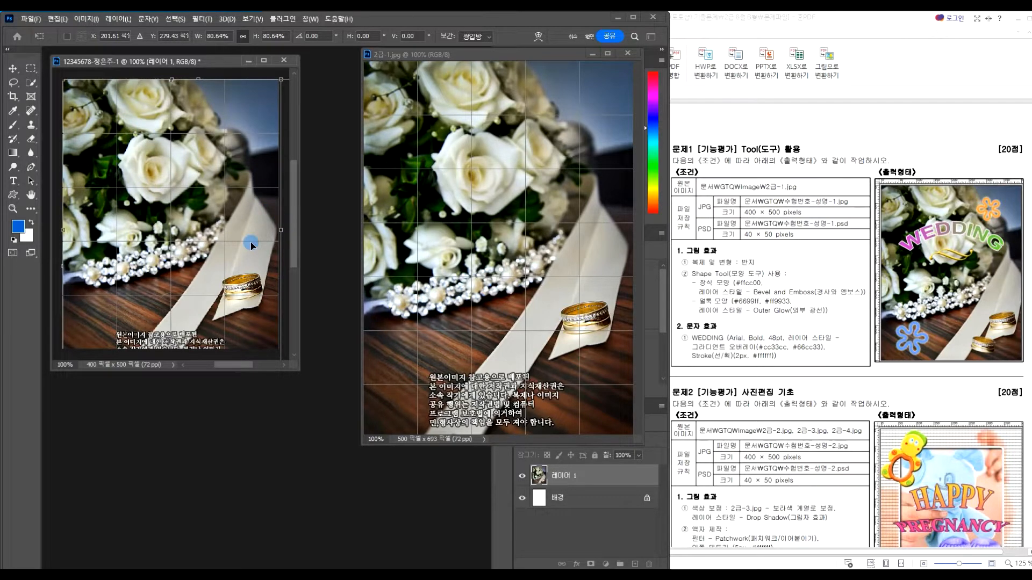
key("Return")
key("t")
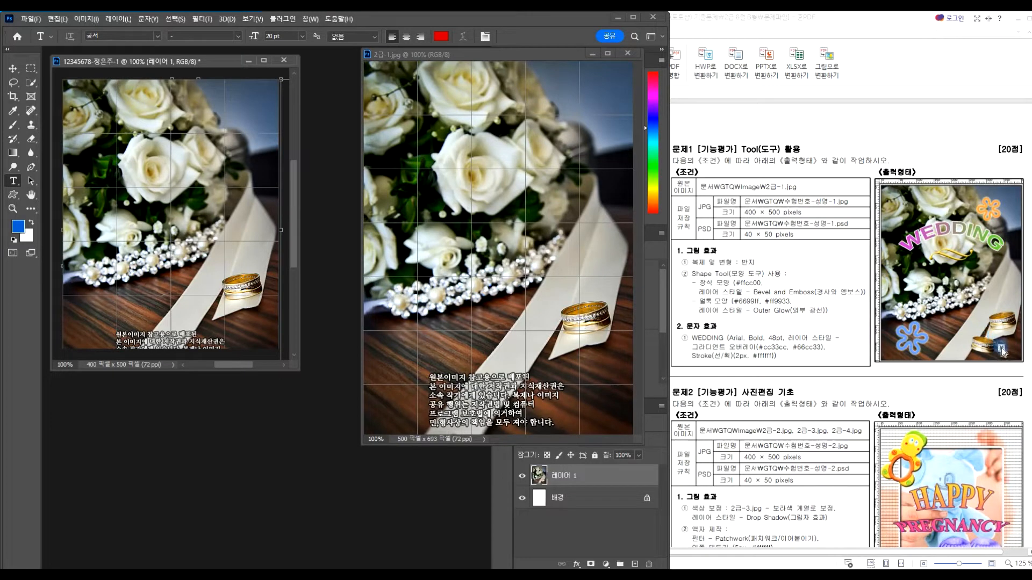
Select the gold ring with Quick Selection, then close the 2급-1.jpg source window
left_click(32, 82)
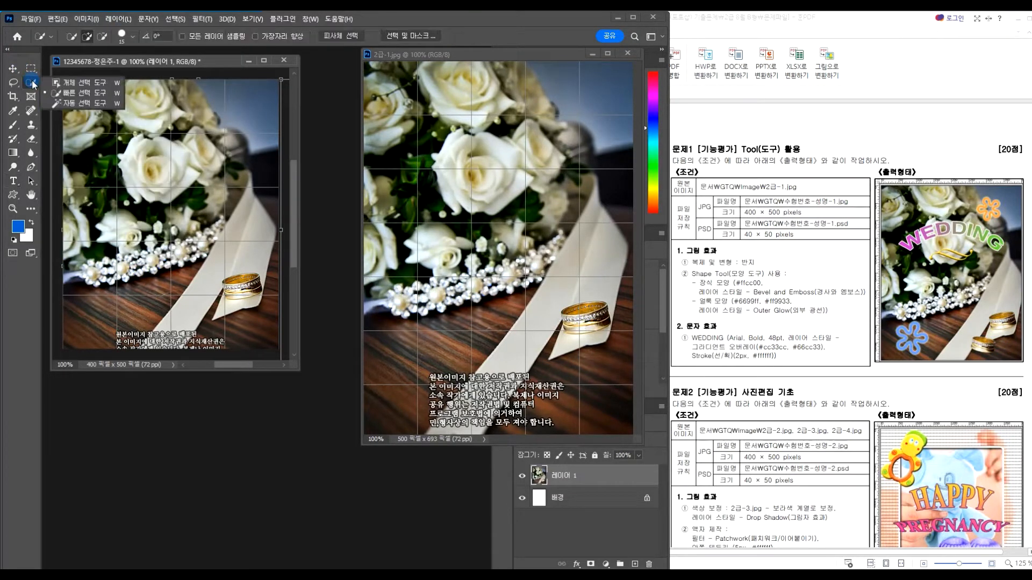
left_click(79, 103)
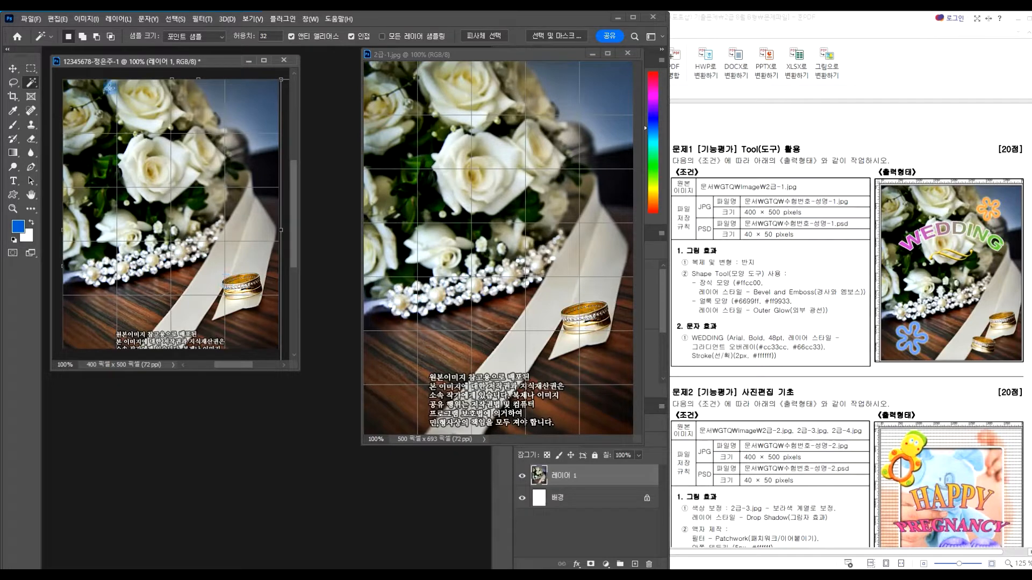
left_click(32, 84)
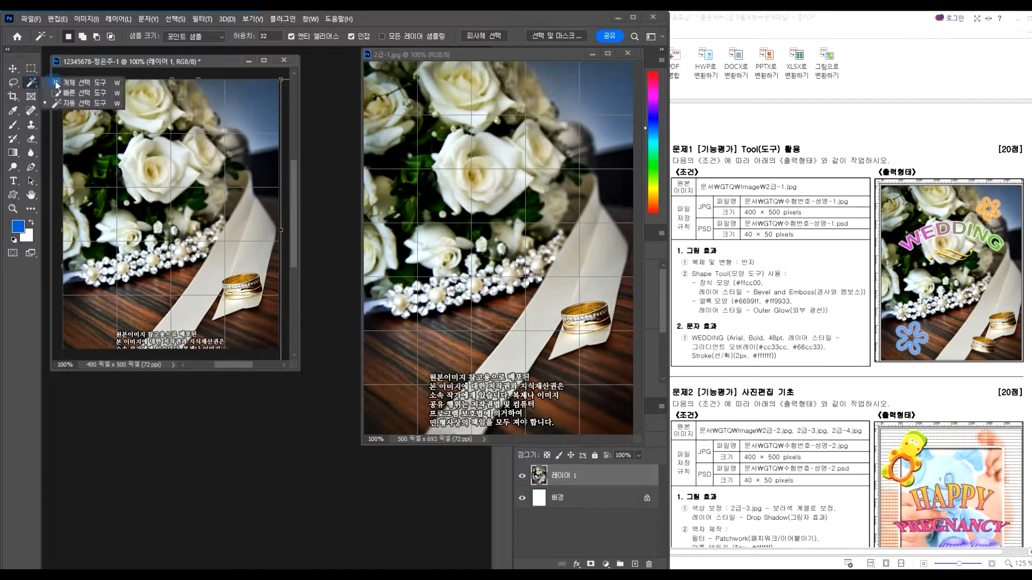
left_click(76, 92)
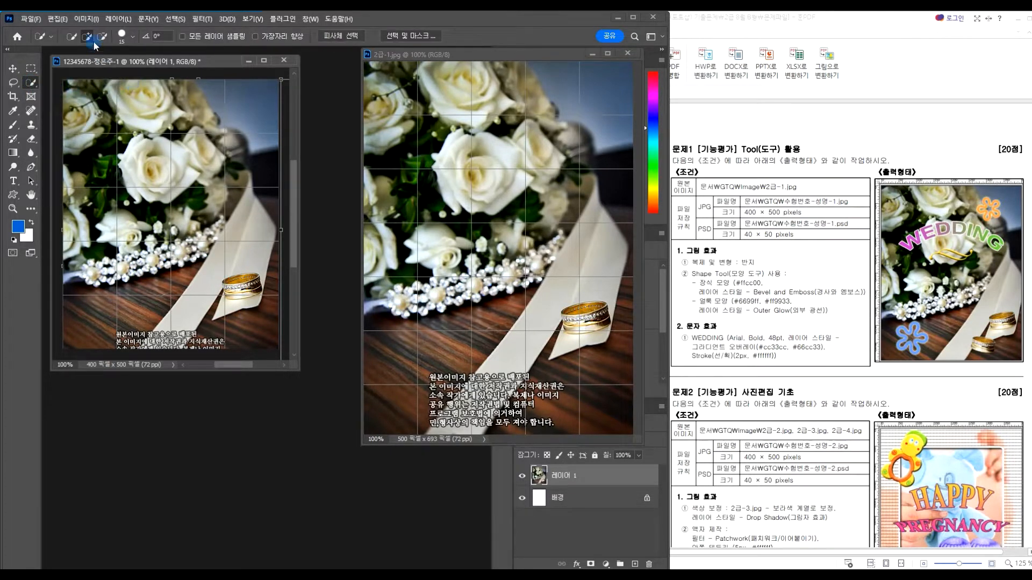
left_click_drag(244, 281, 256, 288)
left_click(628, 52)
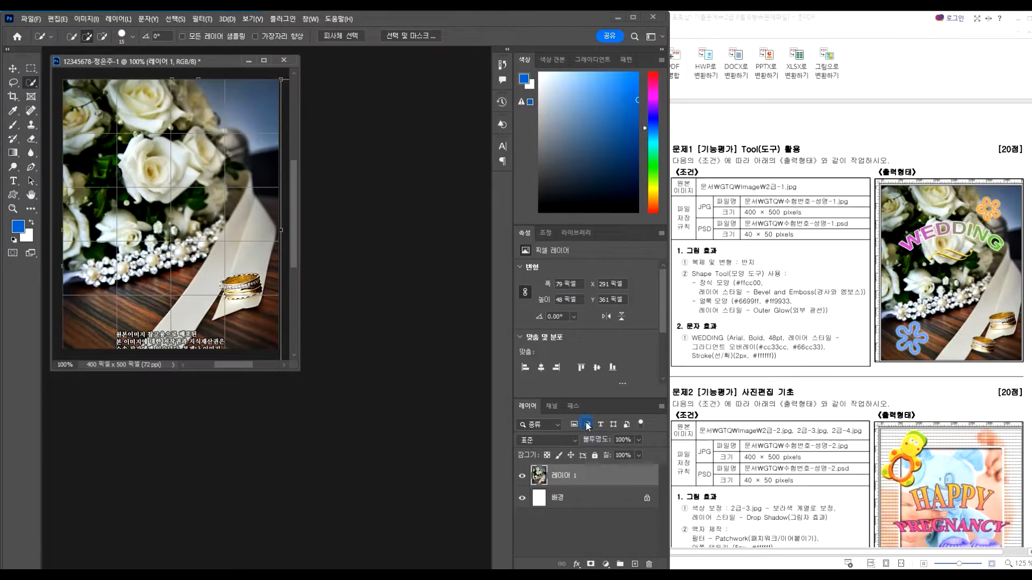
Copy the gold ring to its own layer, move it down-left and shrink it to about 85%
key("ctrl+shift+alt+n")
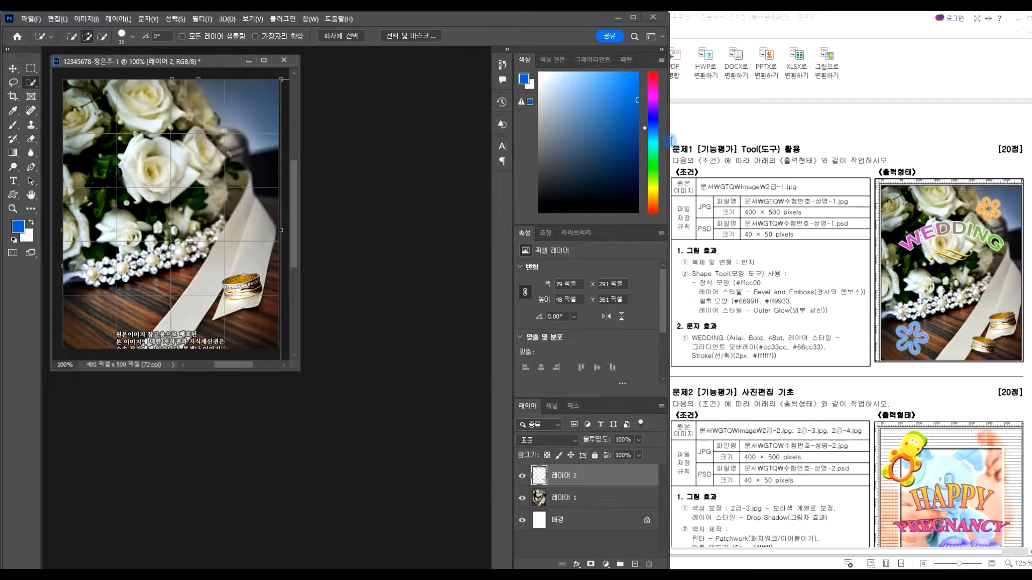
left_click(14, 70)
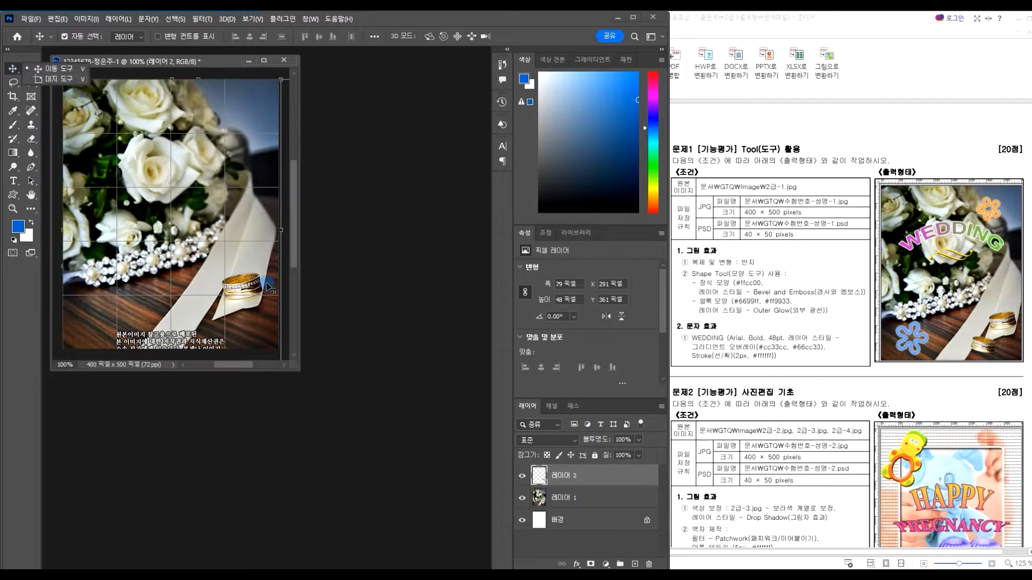
left_click_drag(247, 288, 216, 321)
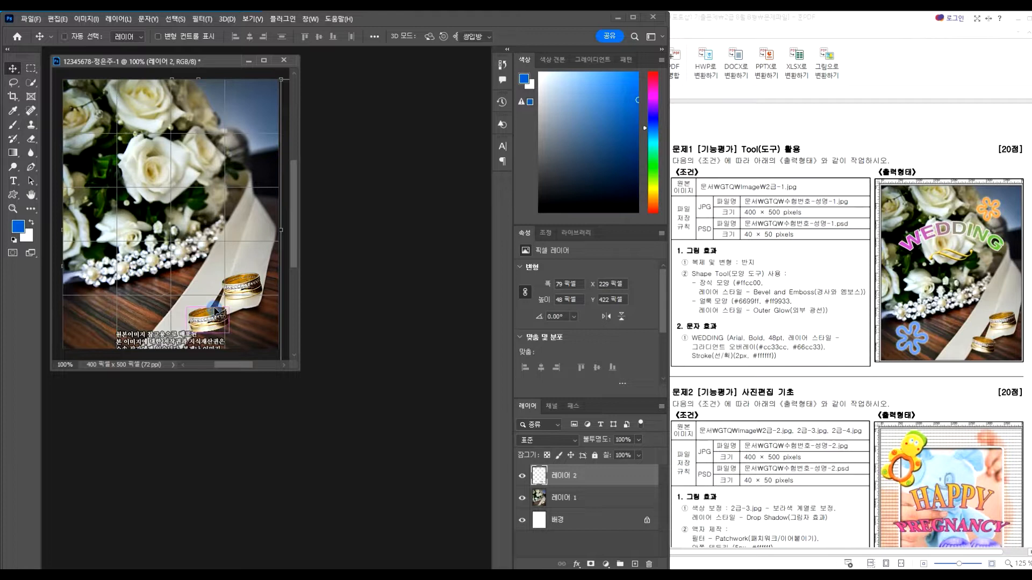
key("ctrl+t")
left_click_drag(228, 308, 190, 300)
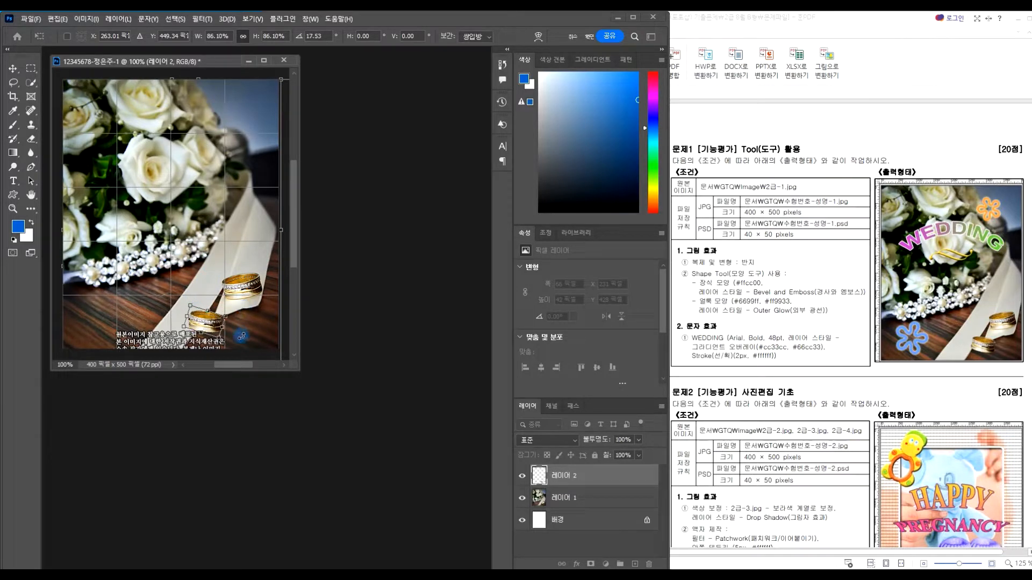
key("Return")
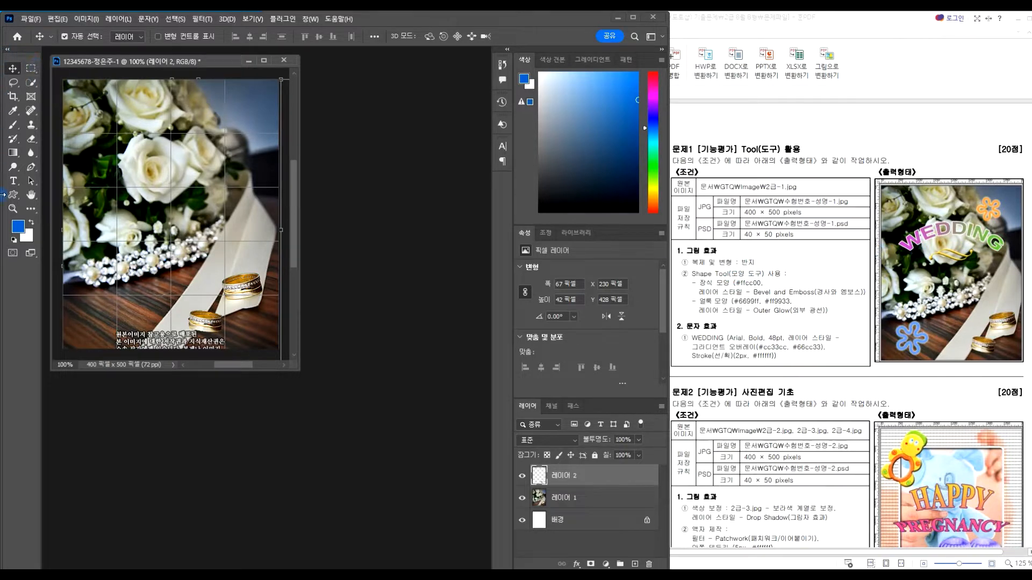
Draw the swoosh ornament from the 장식 custom shape set over the roses
left_click(14, 196)
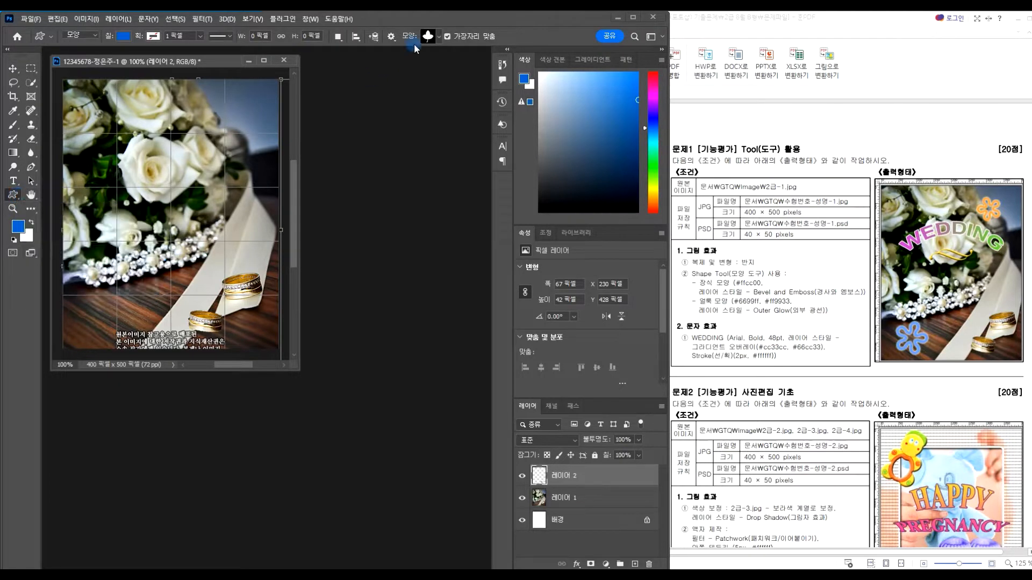
left_click(439, 36)
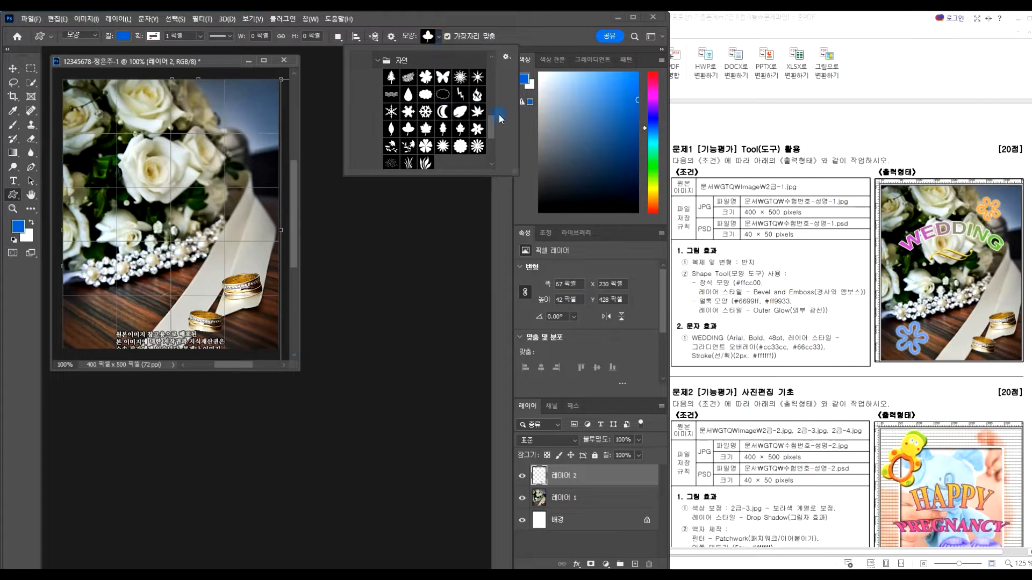
scroll(491, 126, "up", 1)
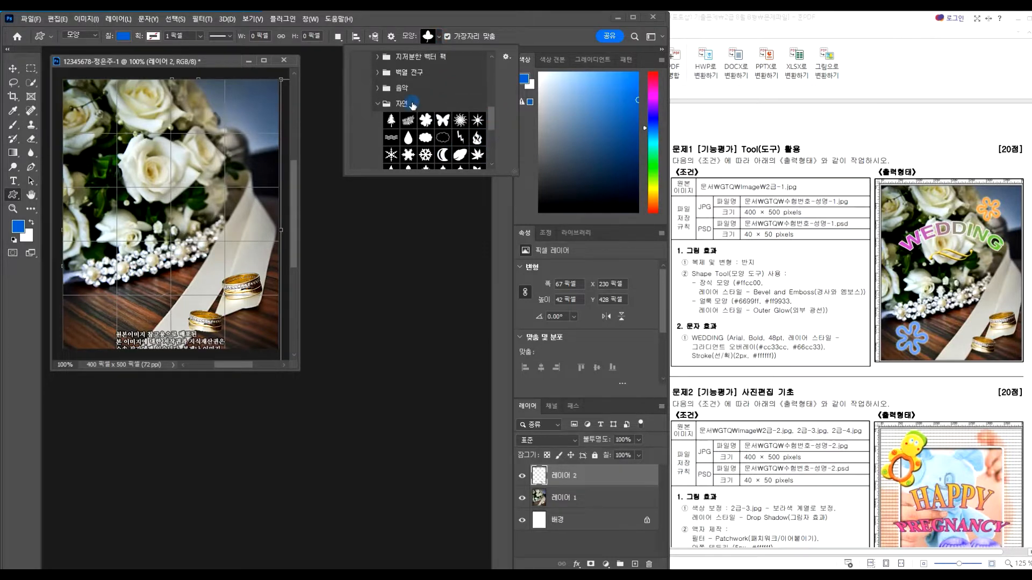
left_click(378, 103)
left_click(378, 136)
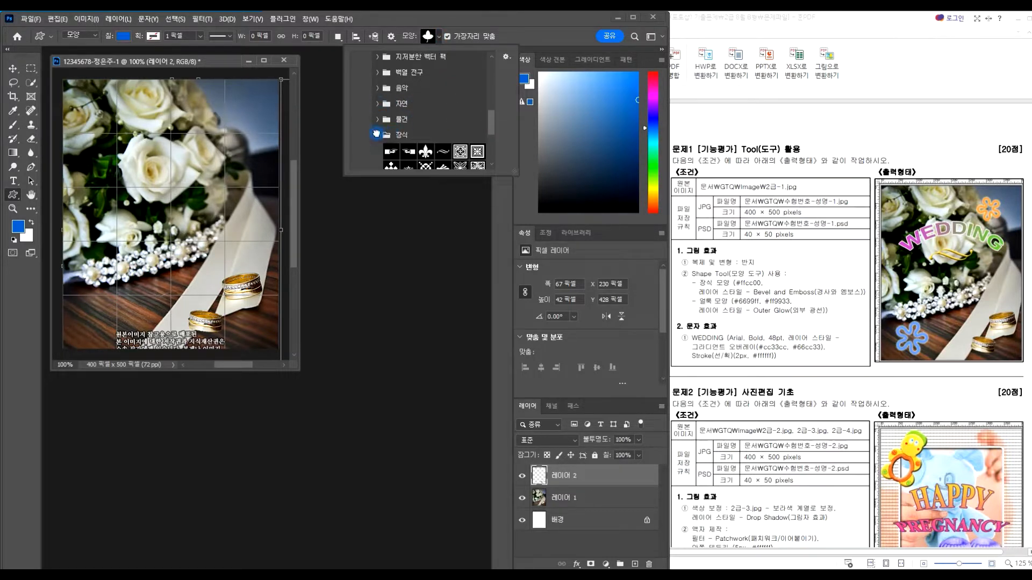
scroll(446, 134, "down", 1)
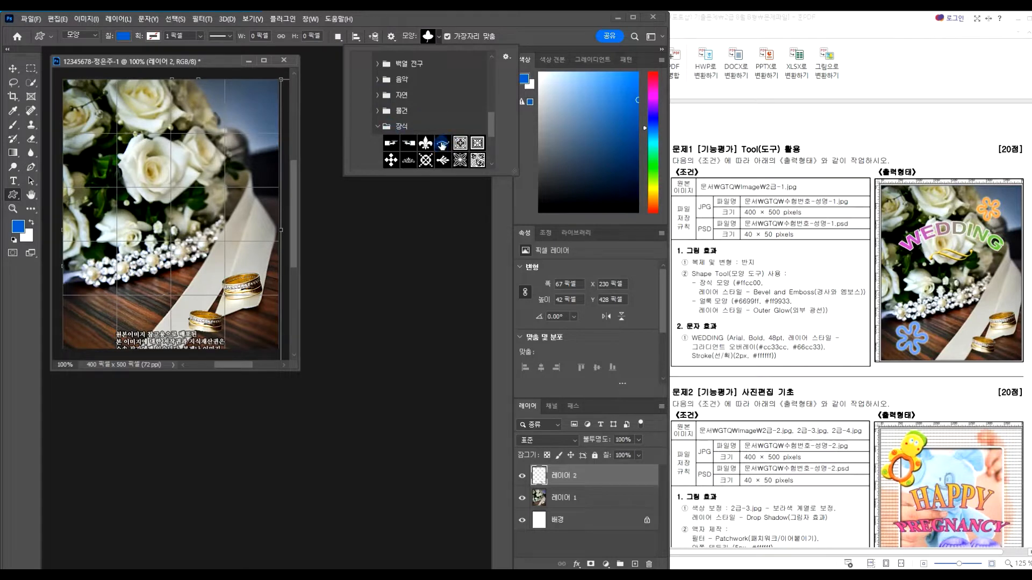
left_click(441, 144)
left_click_drag(149, 183, 210, 204)
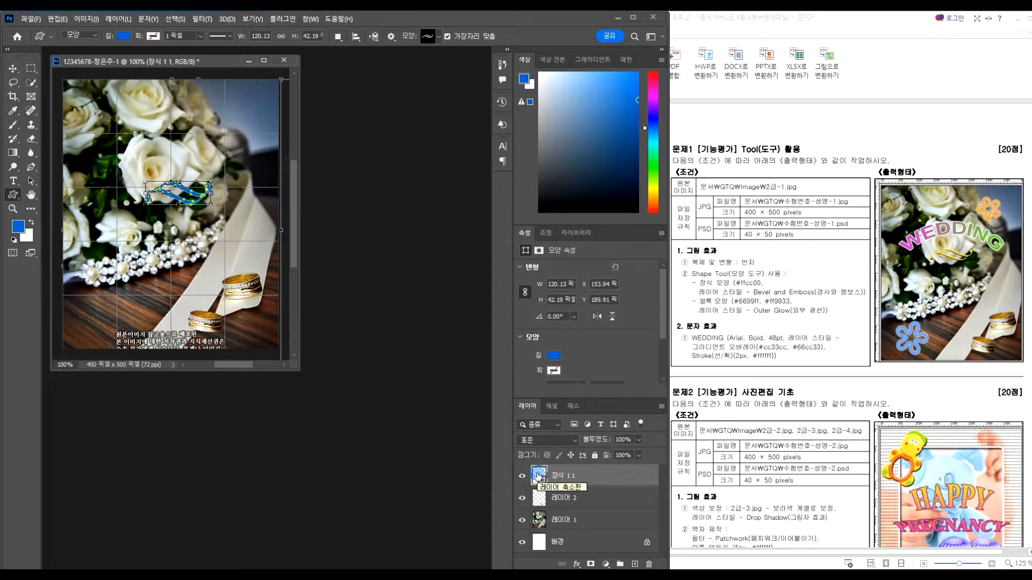
Fill the swoosh shape yellow #FFCC00
double_click(538, 476)
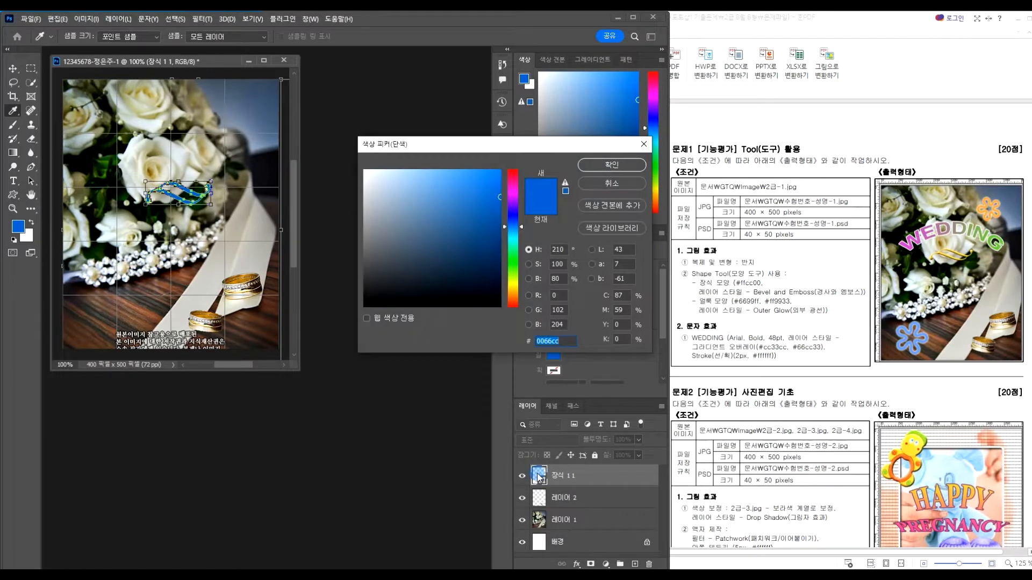
type("FFCC")
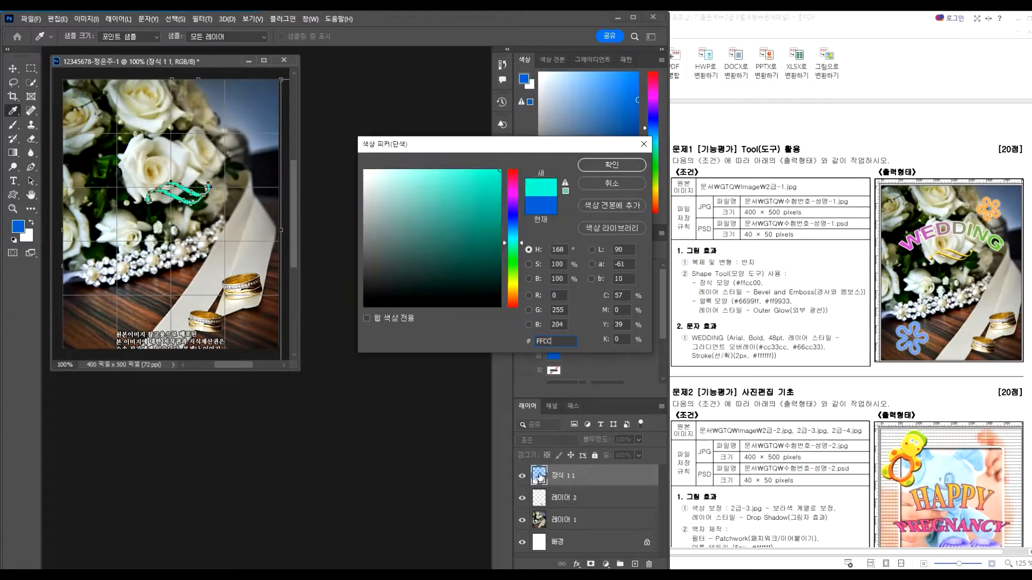
type("00")
key("Return")
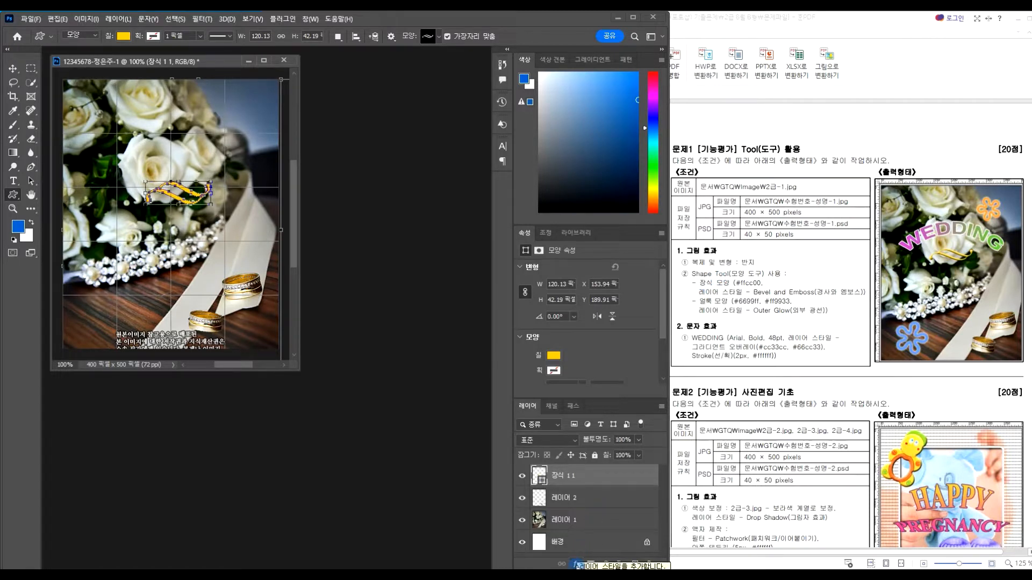
Apply Bevel and Emboss with depth 240 to the yellow swoosh
left_click(577, 565)
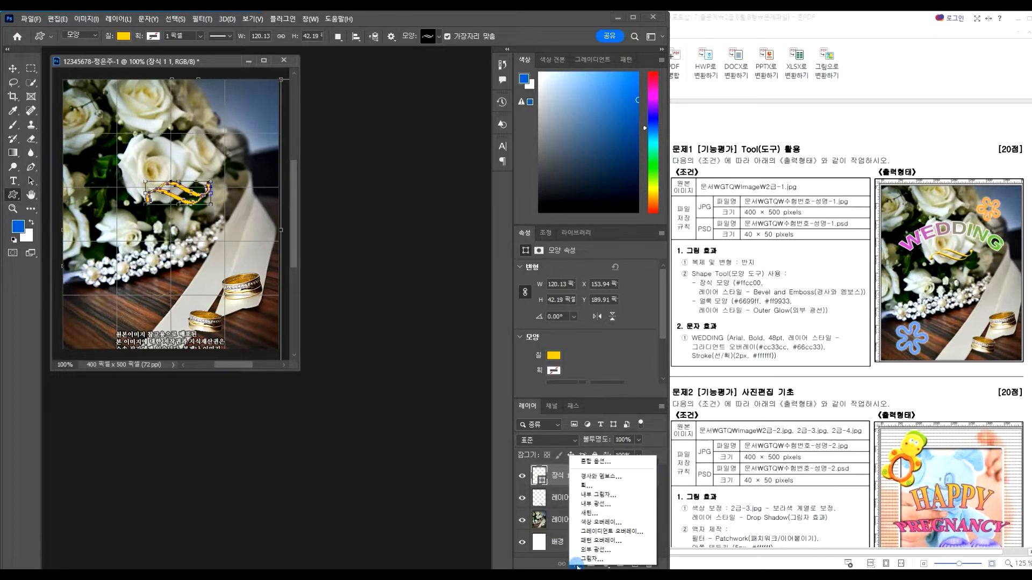
left_click(602, 476)
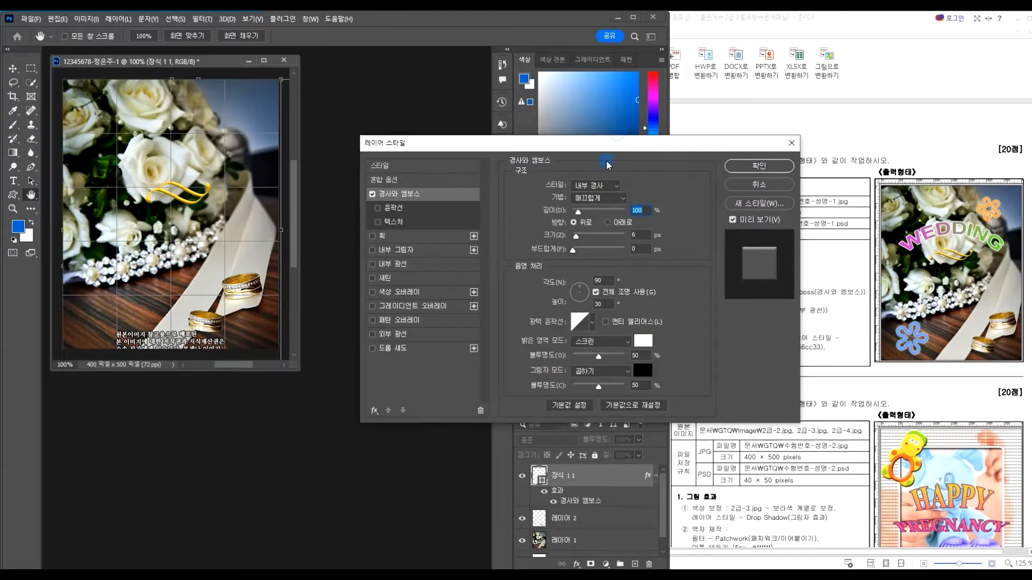
left_click_drag(618, 144, 528, 266)
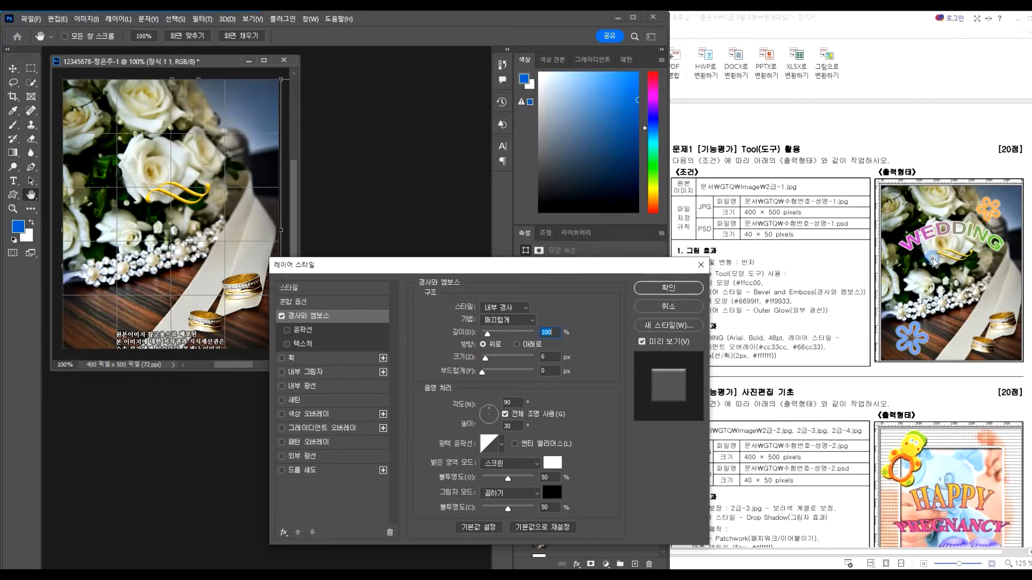
left_click_drag(487, 334, 490, 337)
left_click(668, 288)
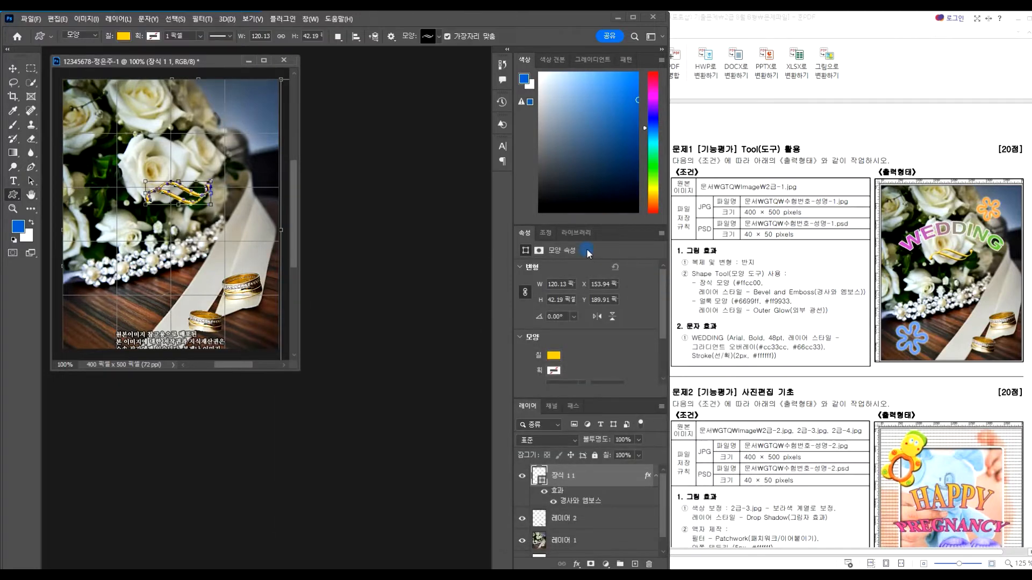
Add a second same-sized swoosh near the gold rings
left_click(245, 271)
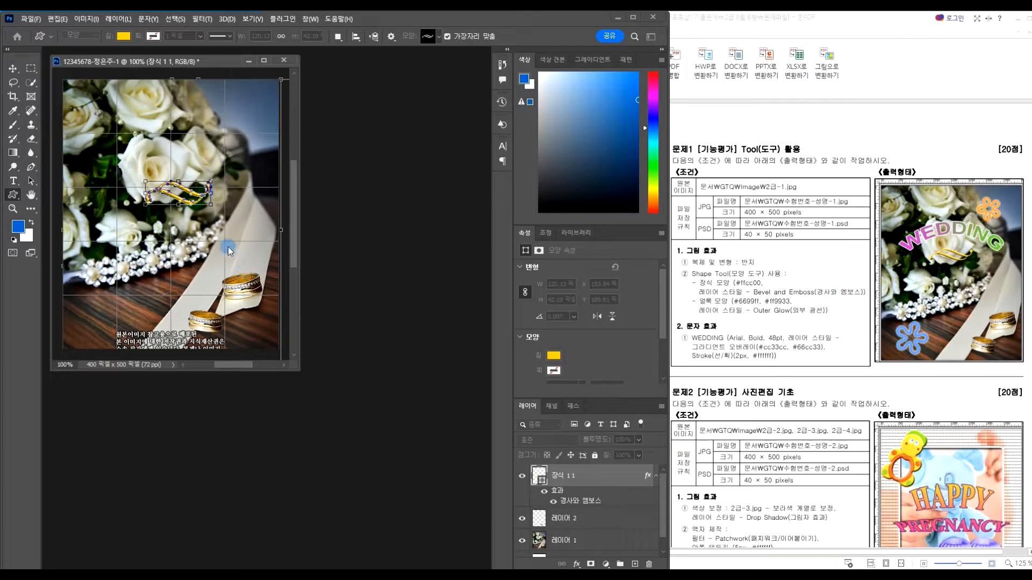
key("Return")
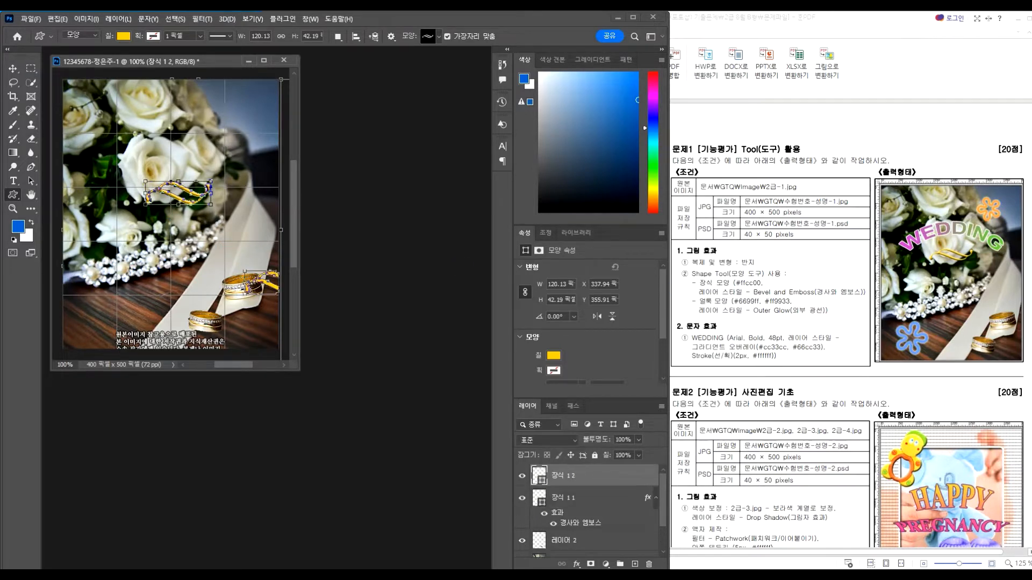
left_click(12, 68)
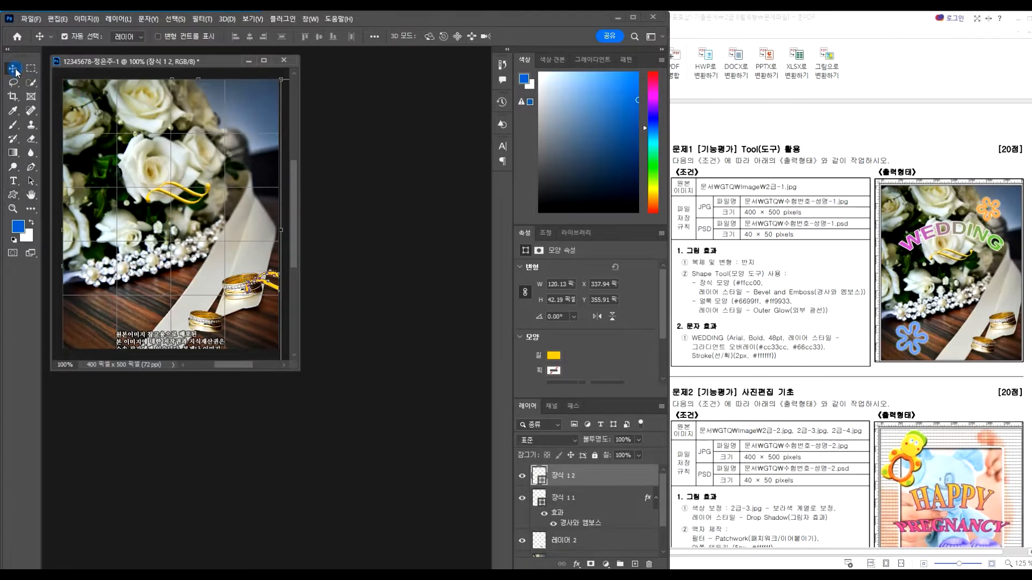
left_click(14, 198)
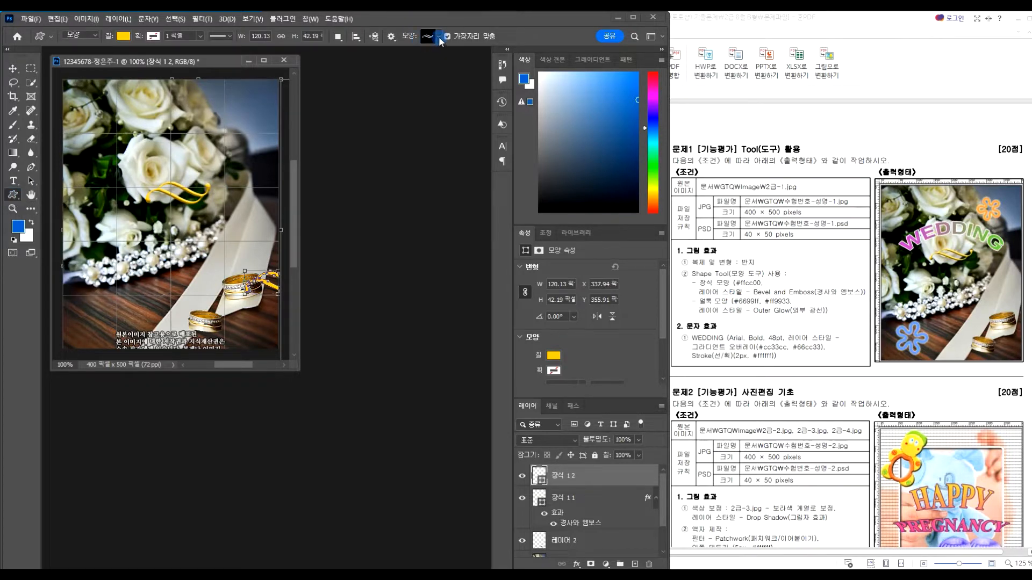
left_click(439, 37)
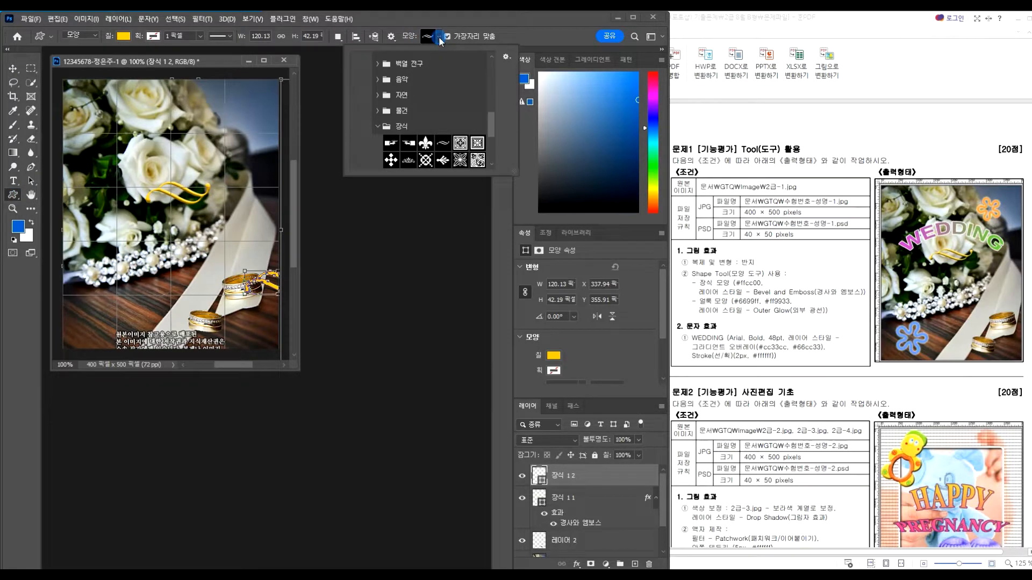
left_click(383, 129)
Choose the flower frame shape from the basic 모양 shapes set
left_click(376, 133)
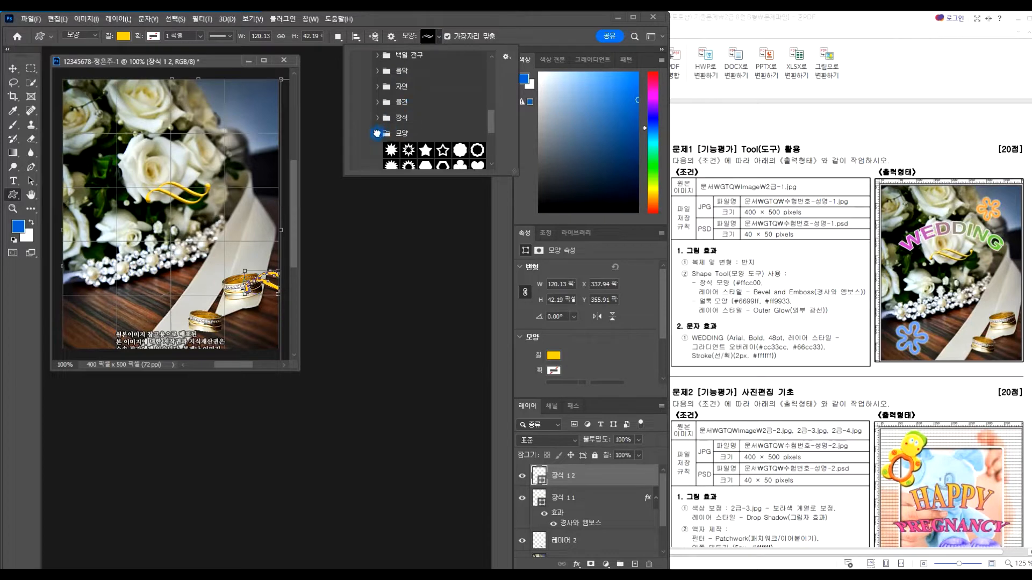
scroll(420, 140, "down", 3)
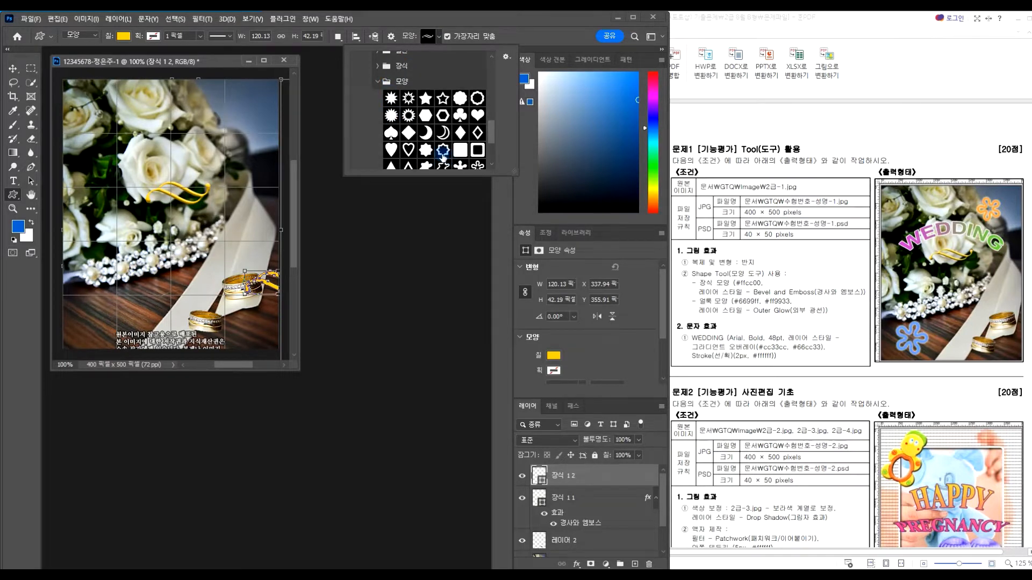
scroll(442, 115, "down", 2)
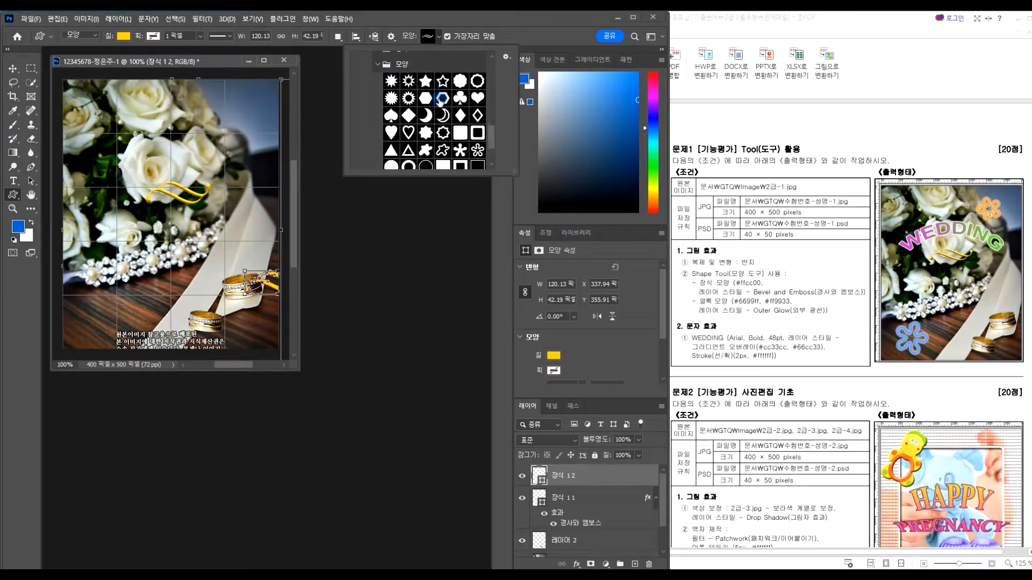
scroll(439, 100, "down", 2)
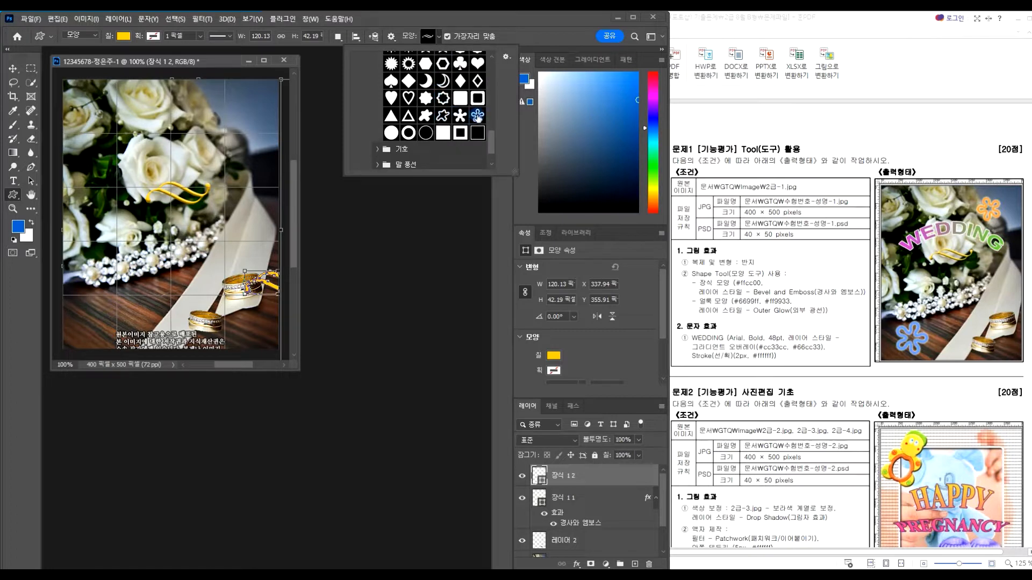
scroll(477, 110, "down", 1)
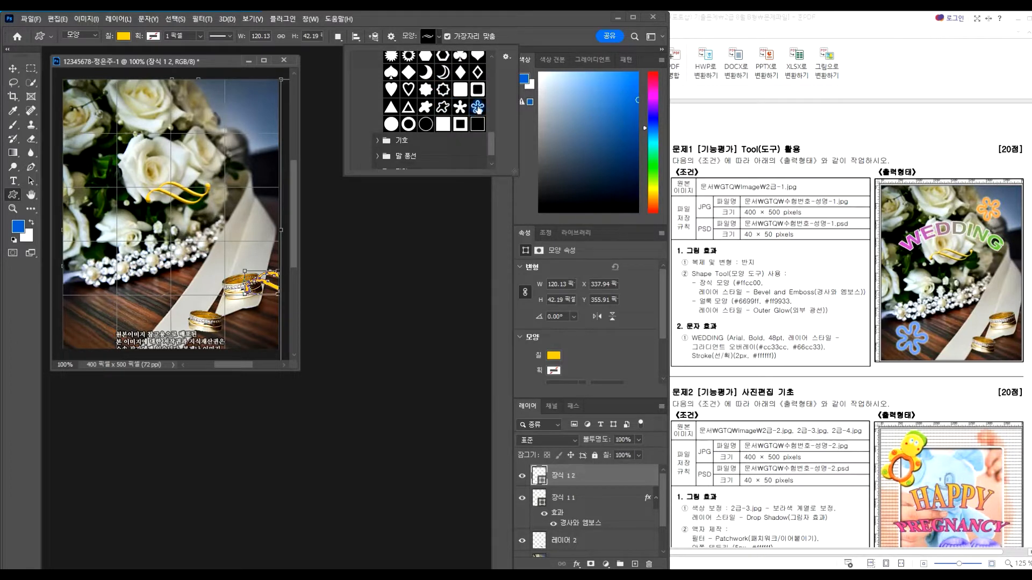
scroll(493, 144, "up", 2)
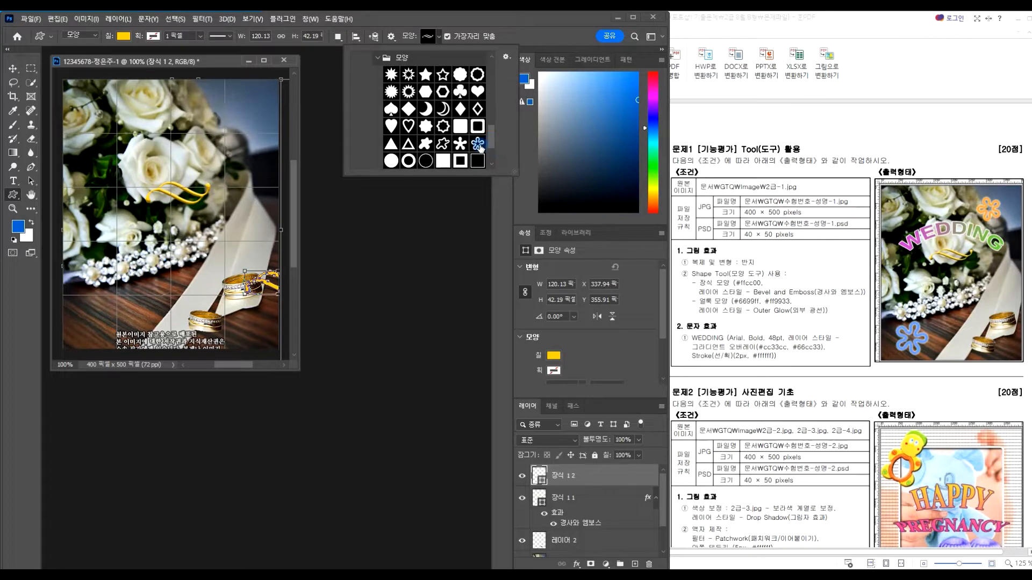
left_click(478, 144)
Draw the flower frame in the lower-left corner and fill it #6699FF
left_click_drag(83, 288, 129, 336)
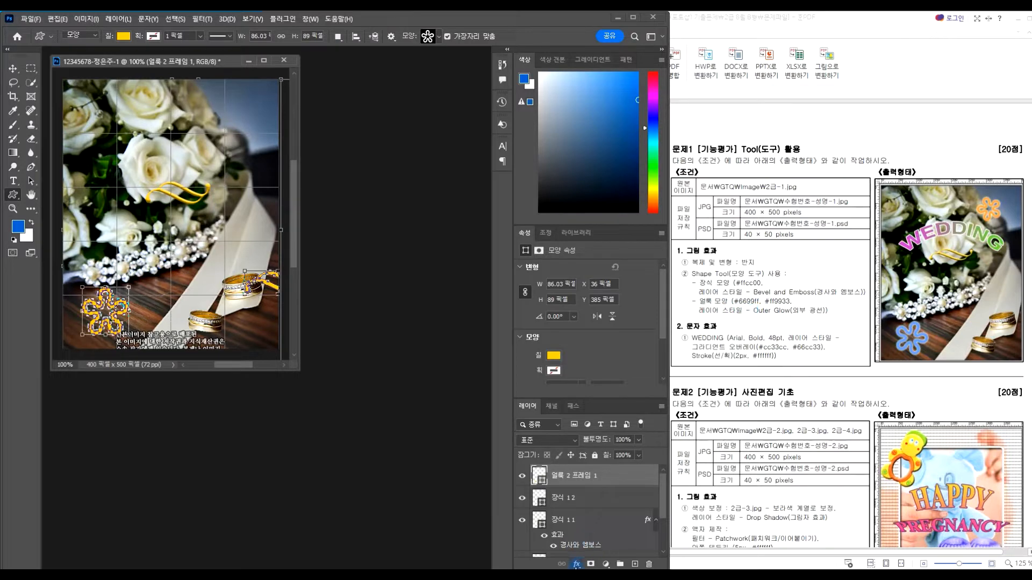
double_click(535, 475)
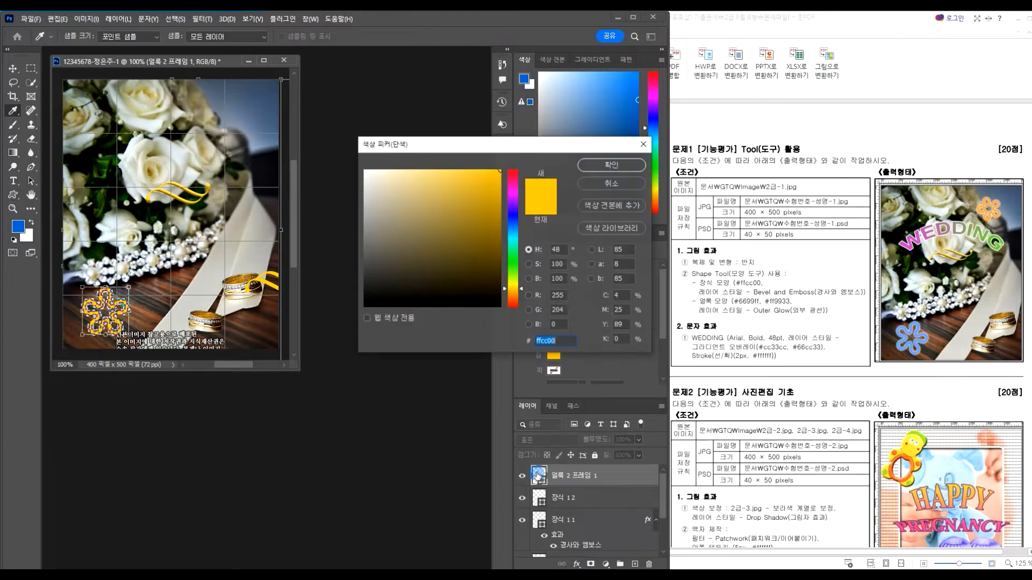
type("66")
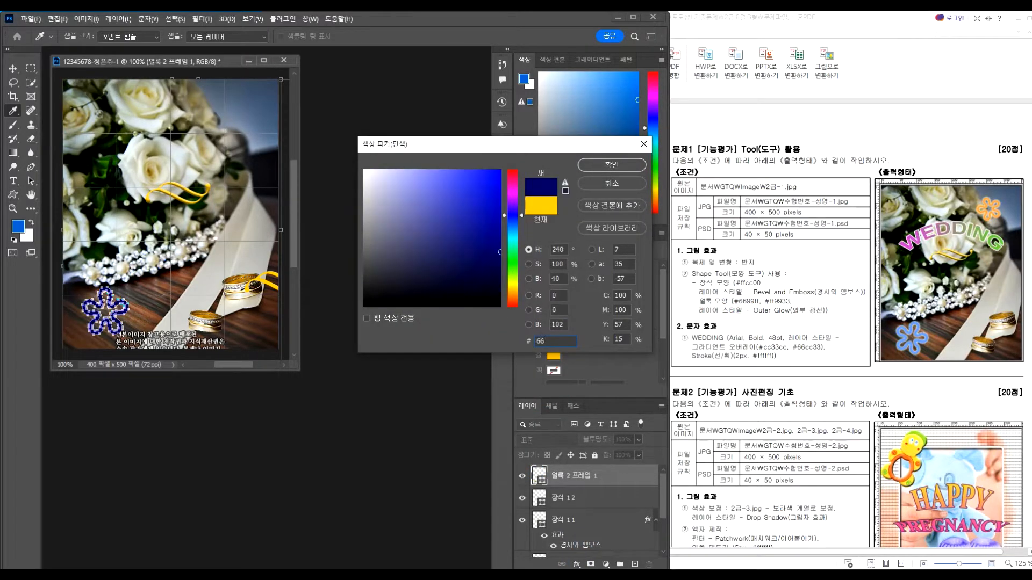
type("99FF")
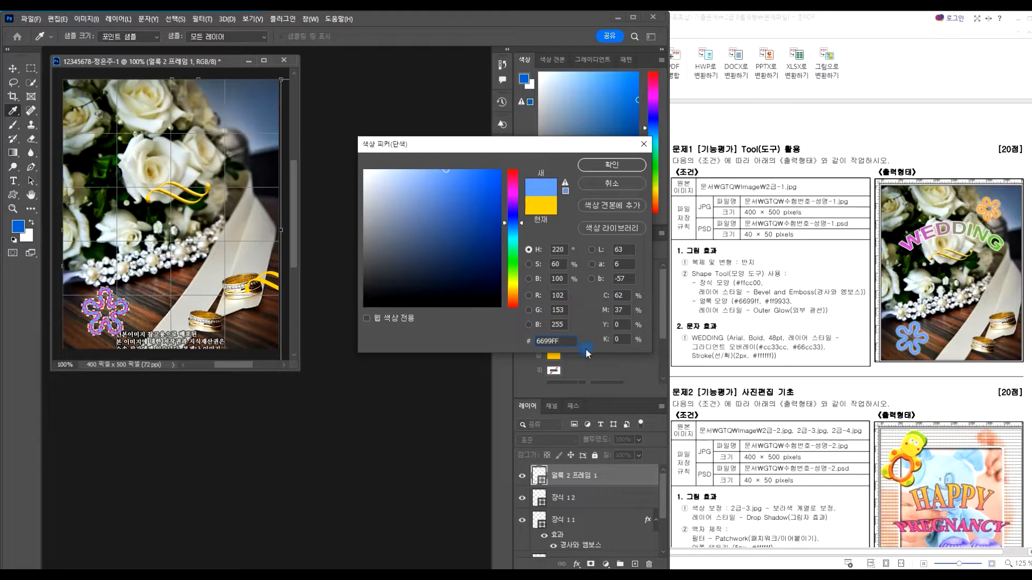
left_click(604, 167)
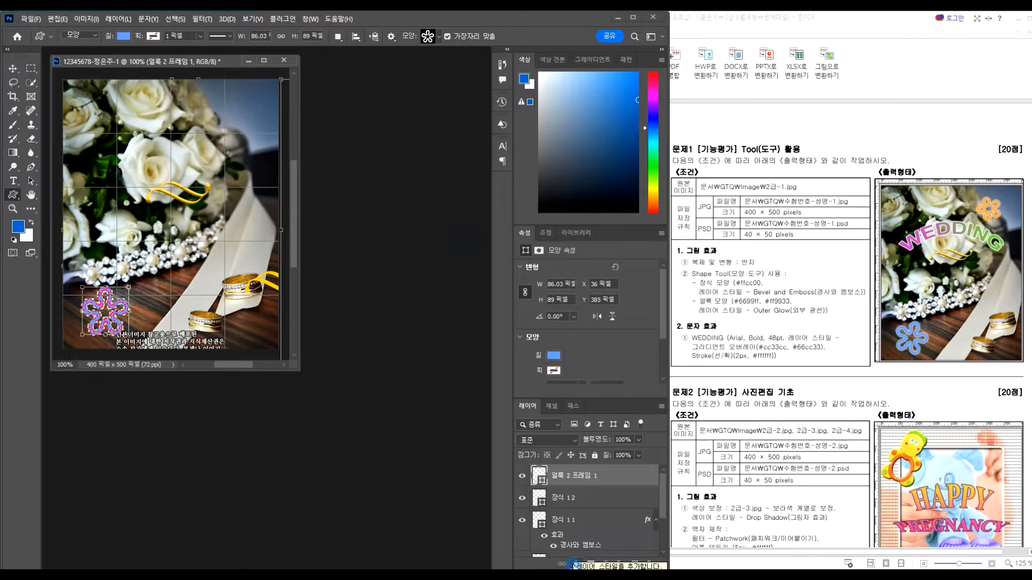
Apply Outer Glow to the blue flower frame, then select the photo layer 레이어 1
left_click(574, 565)
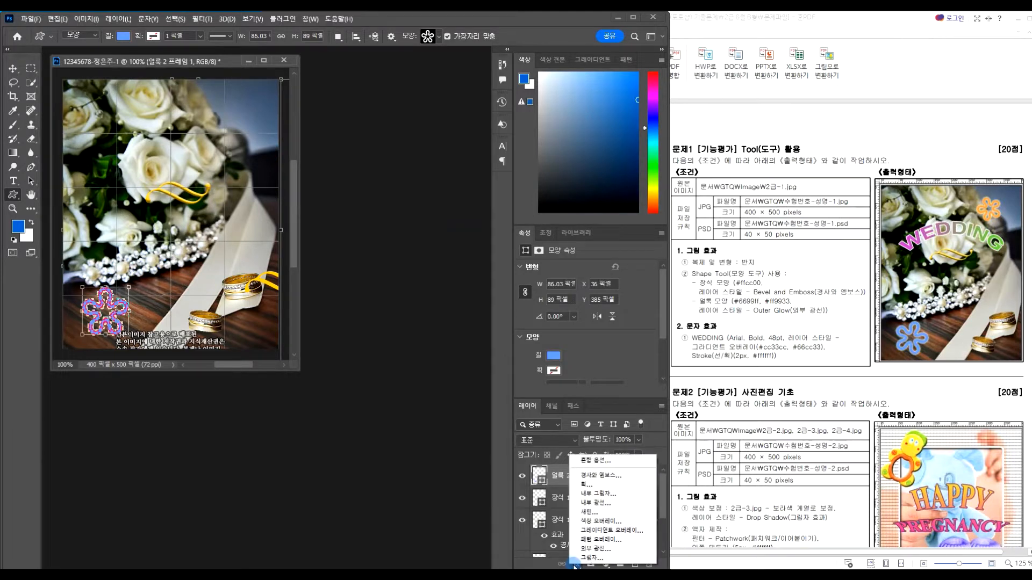
left_click(597, 549)
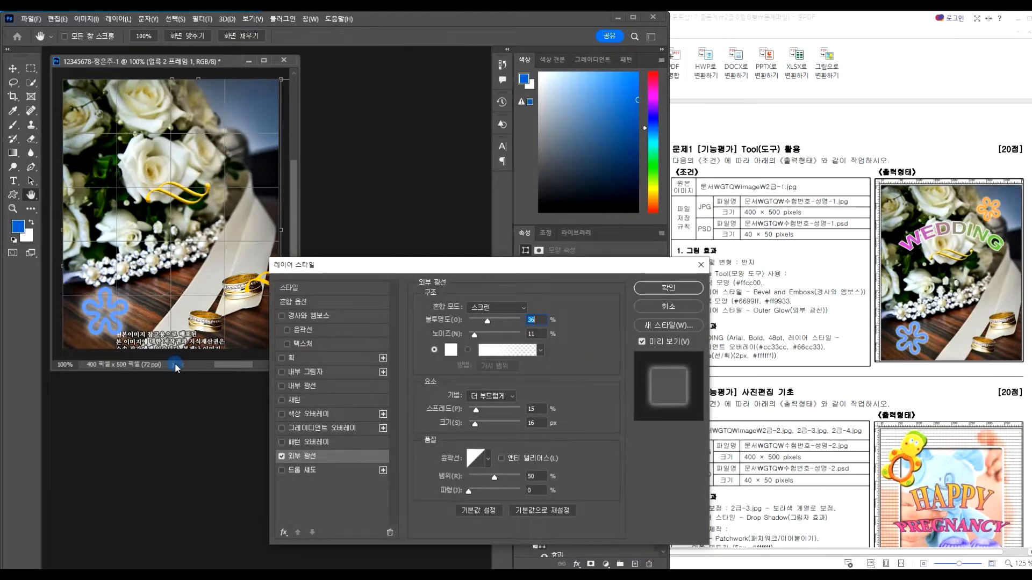
left_click(668, 289)
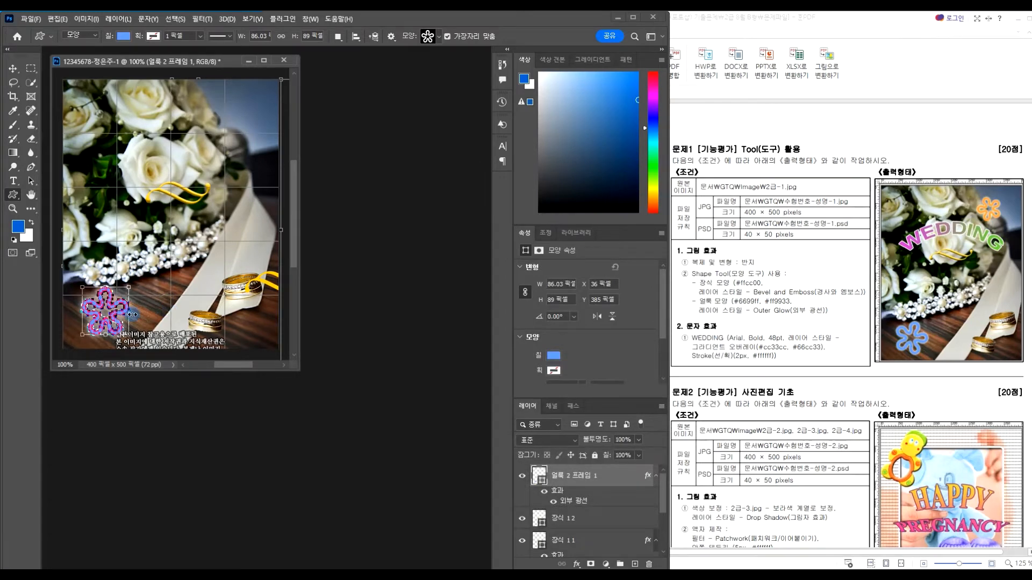
left_click(12, 69)
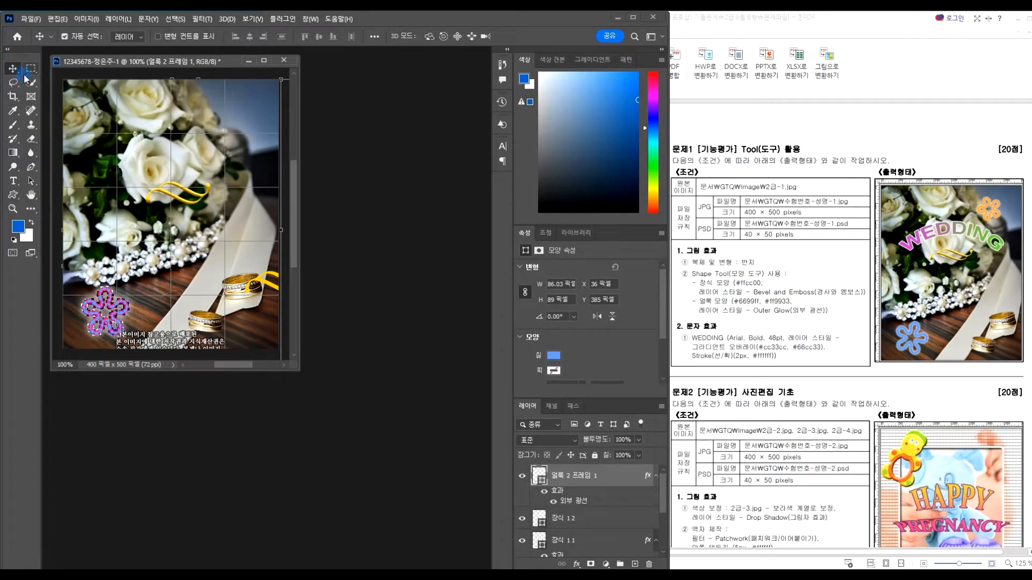
left_click(152, 321)
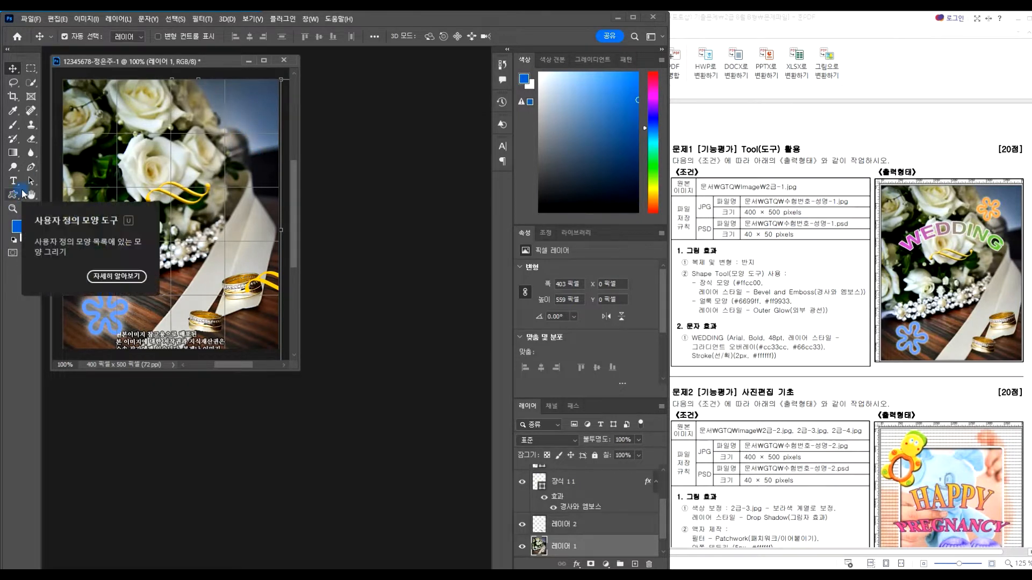
Duplicate the blue flower shape layer and move the copy to the photo's top-right
left_click(577, 540)
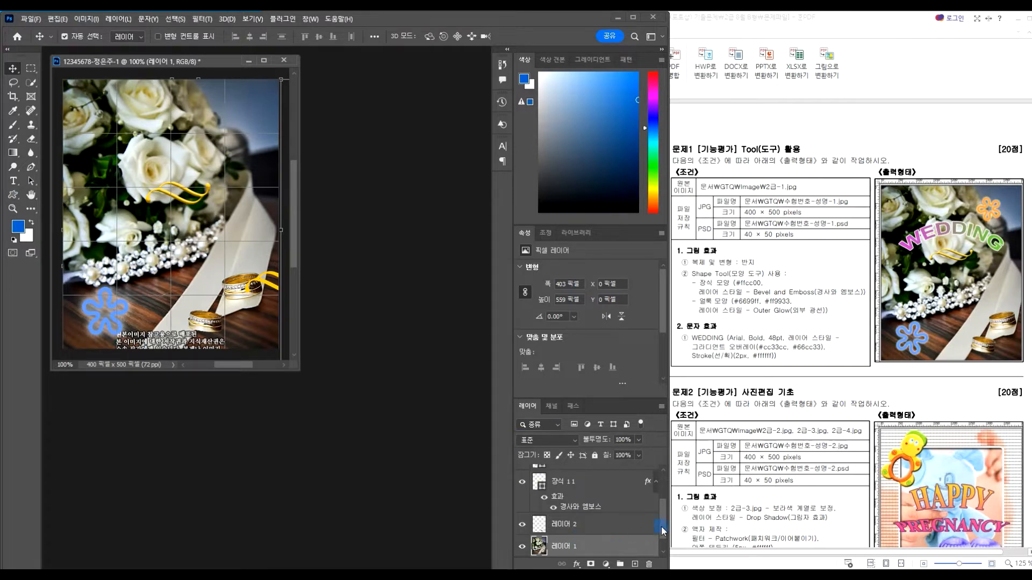
left_click_drag(661, 528, 657, 489)
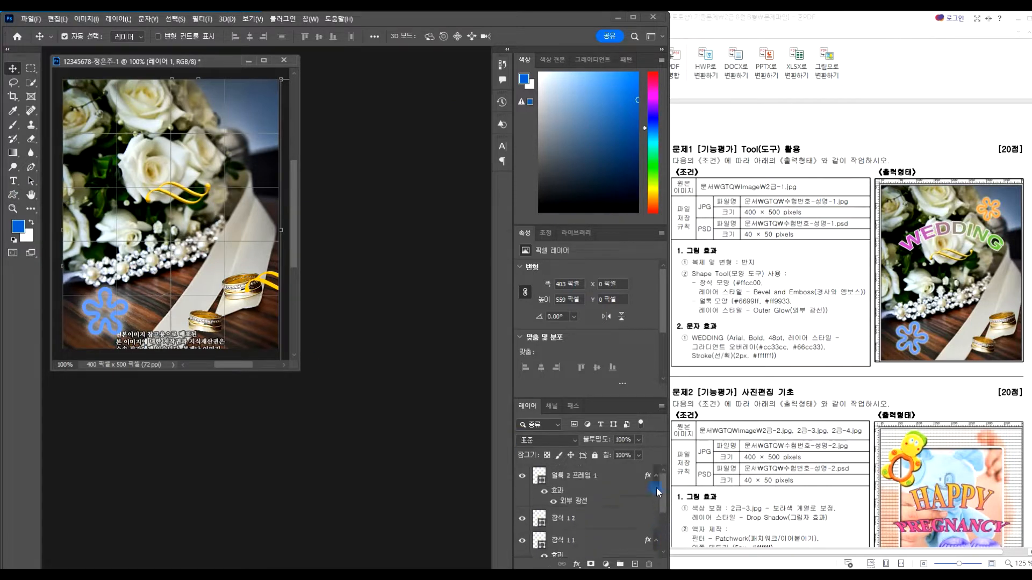
left_click(616, 480)
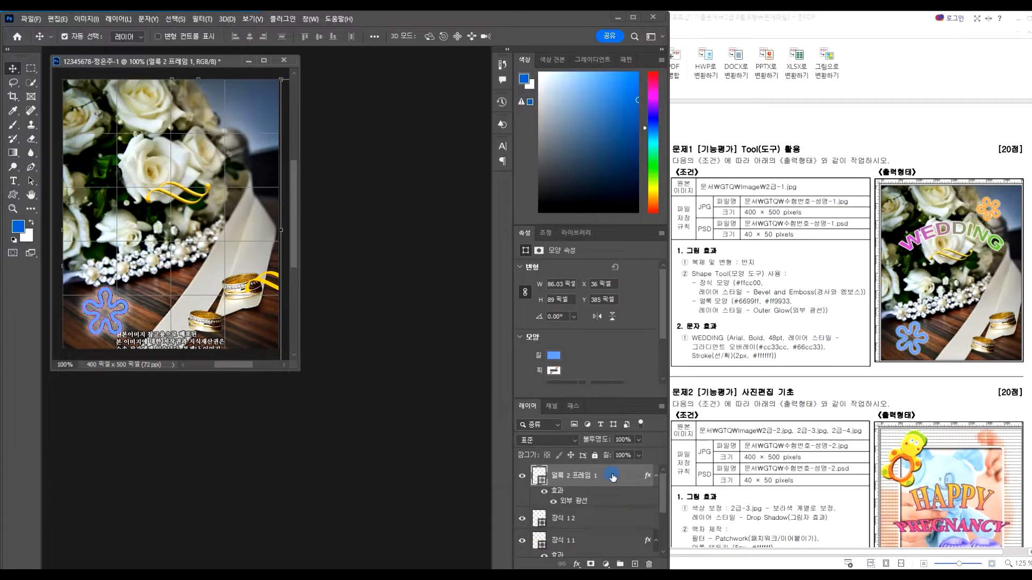
key("ctrl+j")
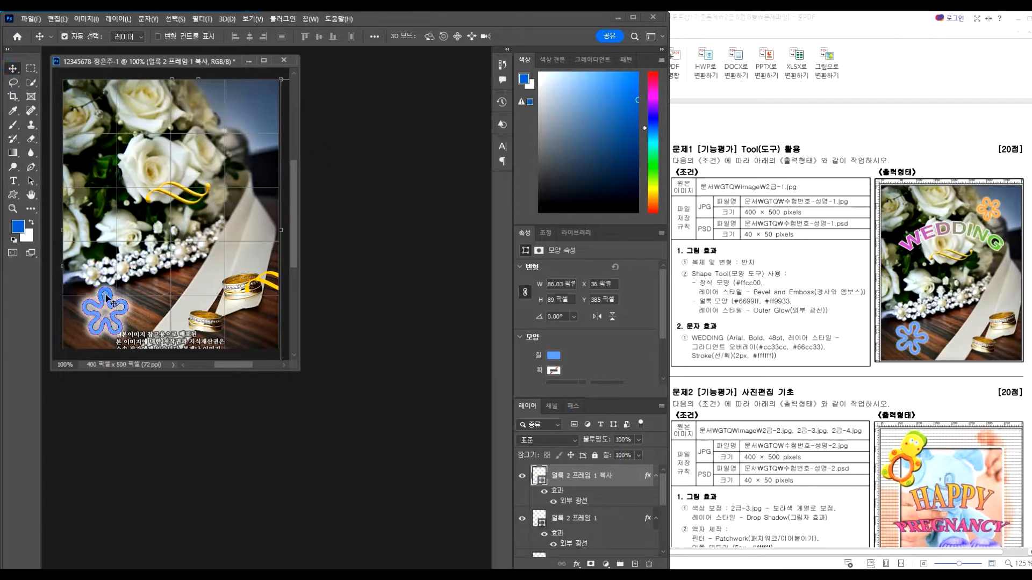
left_click_drag(111, 307, 245, 138)
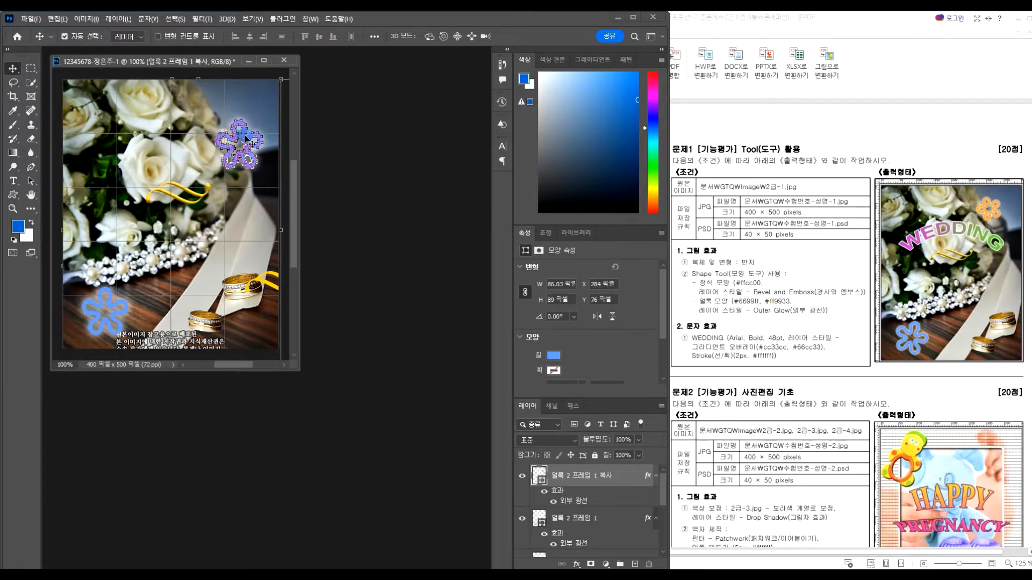
Shrink the flower copy to about 74% × 85% with Free Transform
key("ctrl+t")
left_click_drag(263, 121, 253, 128)
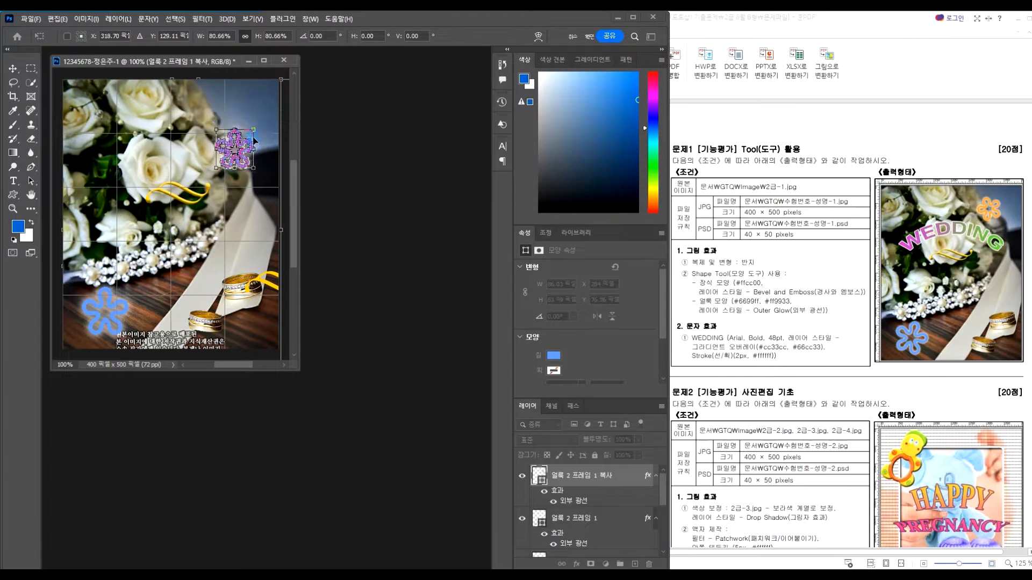
left_click_drag(254, 167, 250, 142)
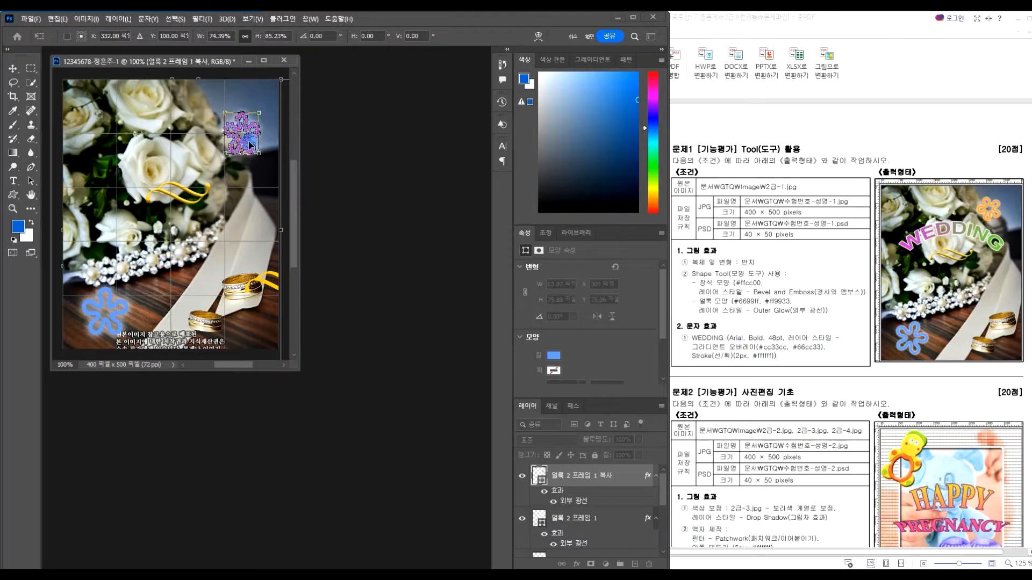
Change the flower copy's fill colour to orange FF9933
double_click(538, 474)
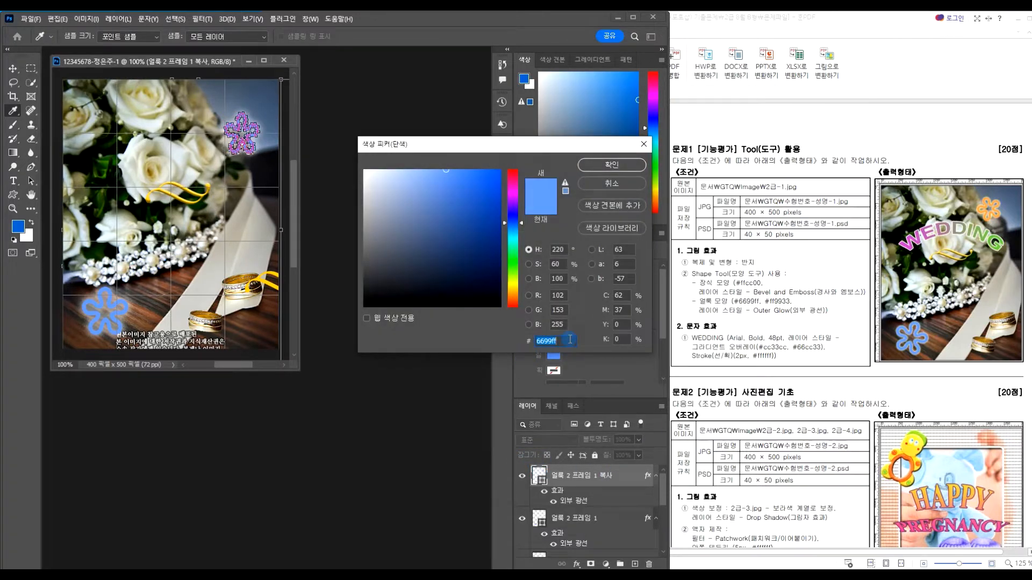
type("FF9933")
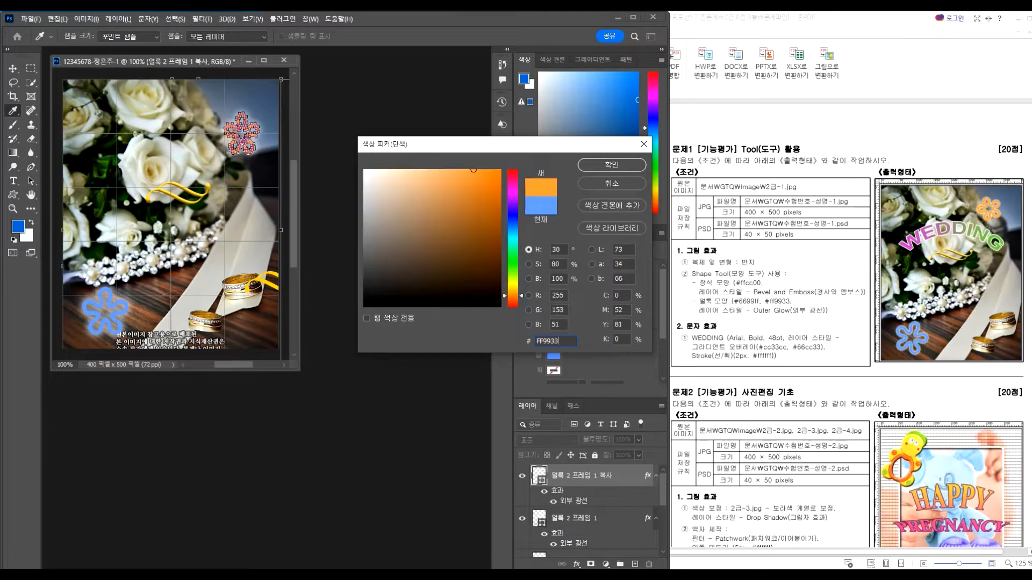
key("Return")
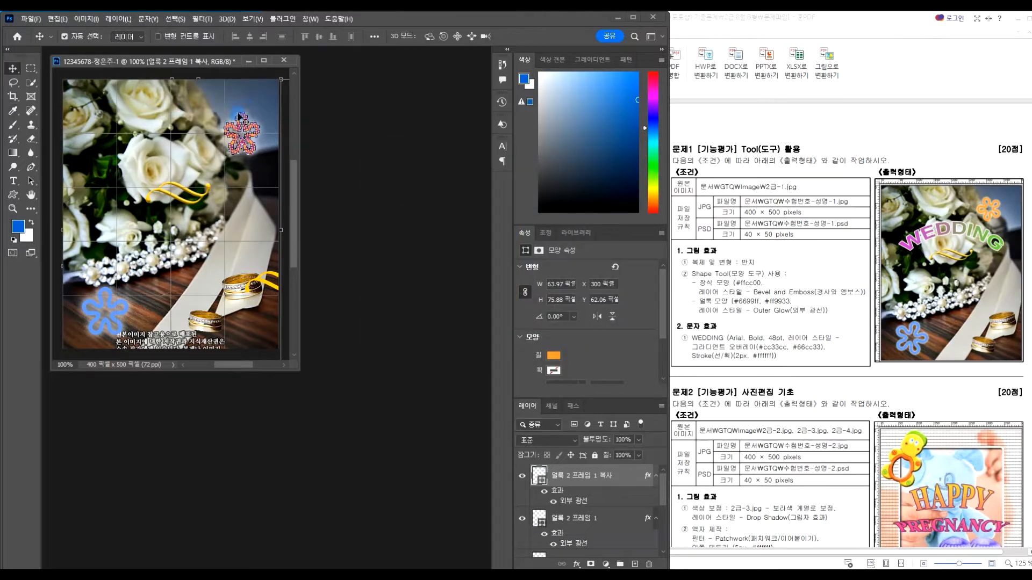
Rotate the orange flower about −12° and apply the transform
key("ctrl+t")
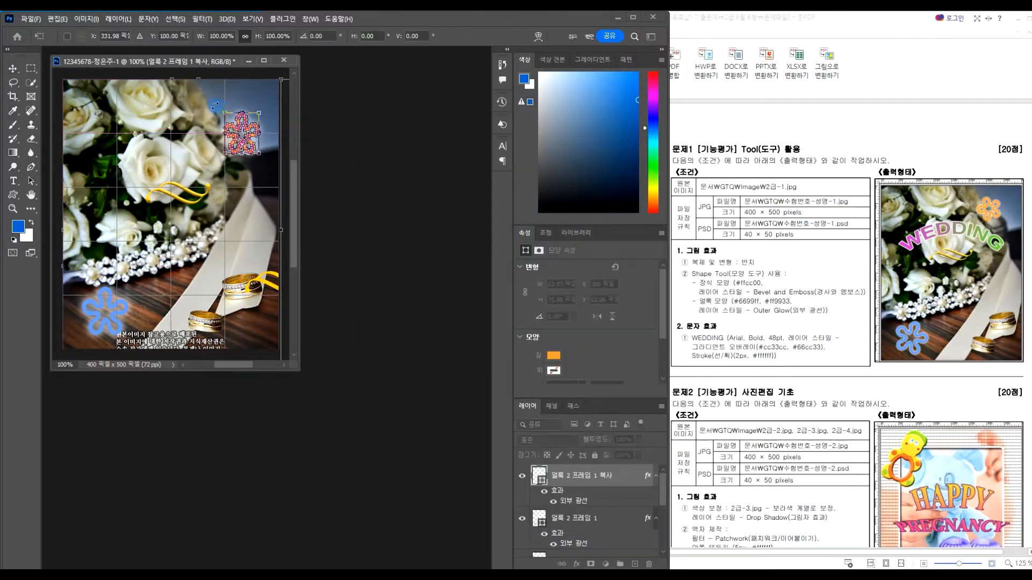
left_click_drag(213, 105, 231, 118)
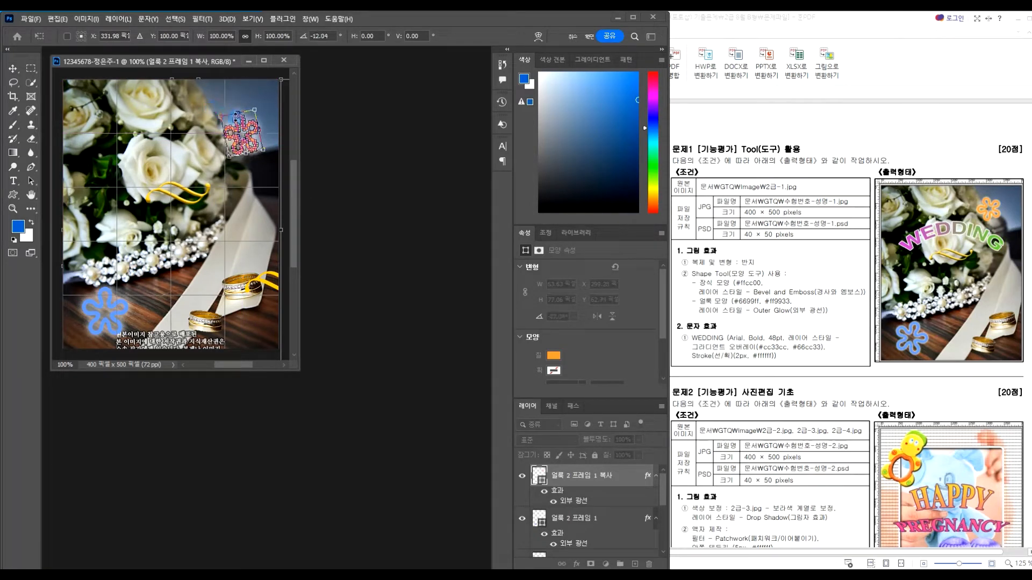
key("Return")
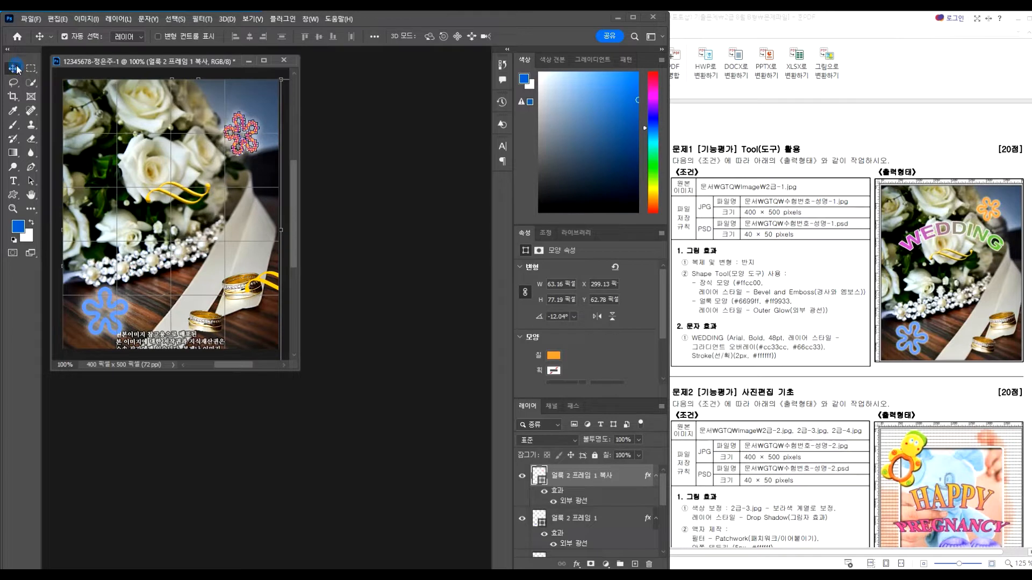
left_click(262, 173)
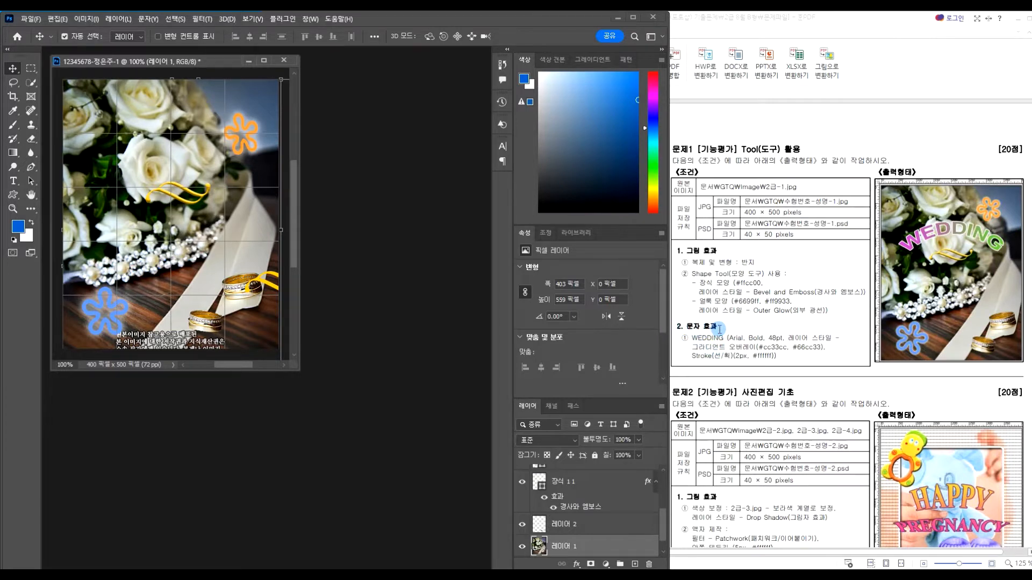
Type the word WEDDING on the upper-left of the photo
left_click(16, 183)
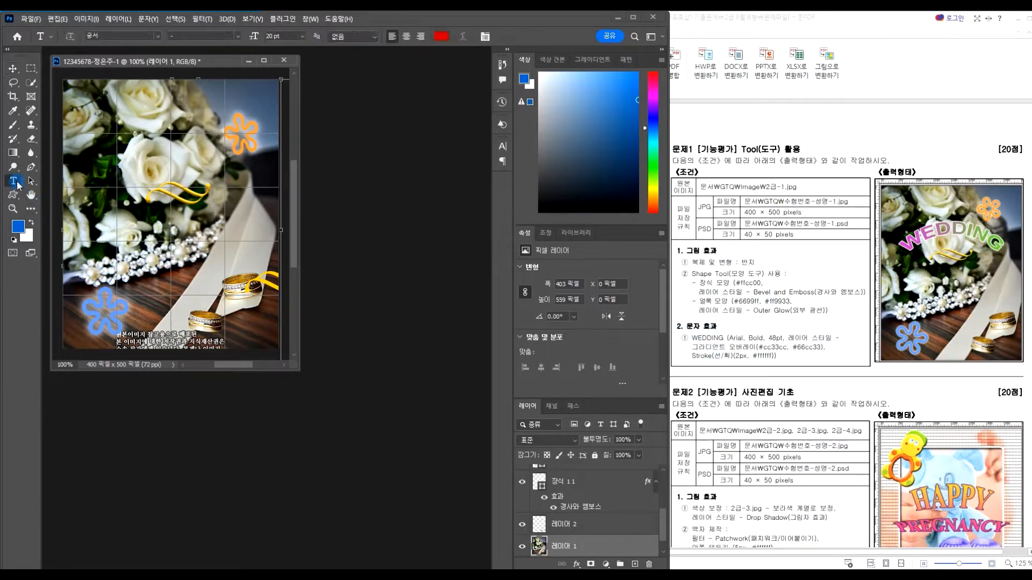
left_click(111, 162)
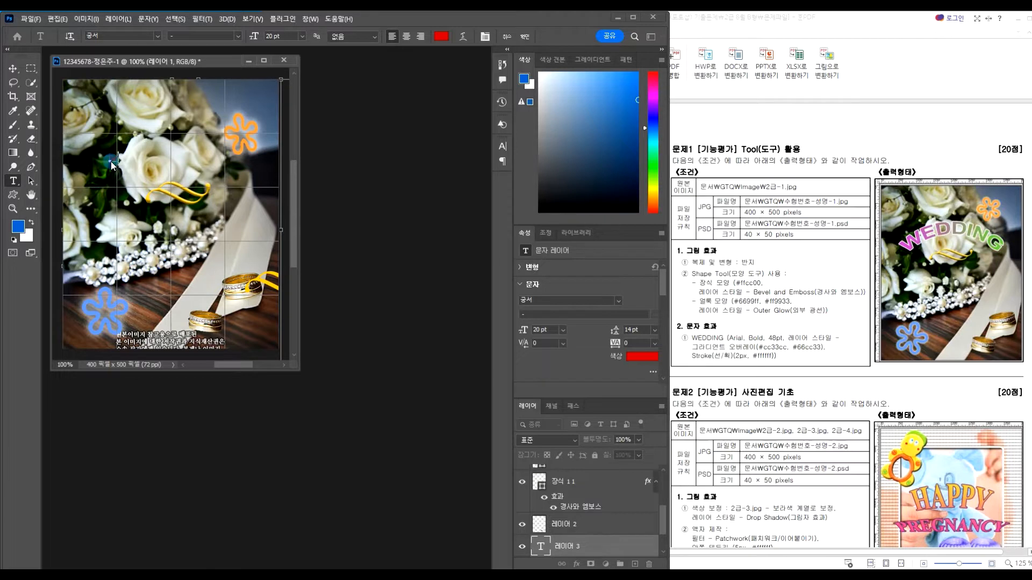
type("EDDING")
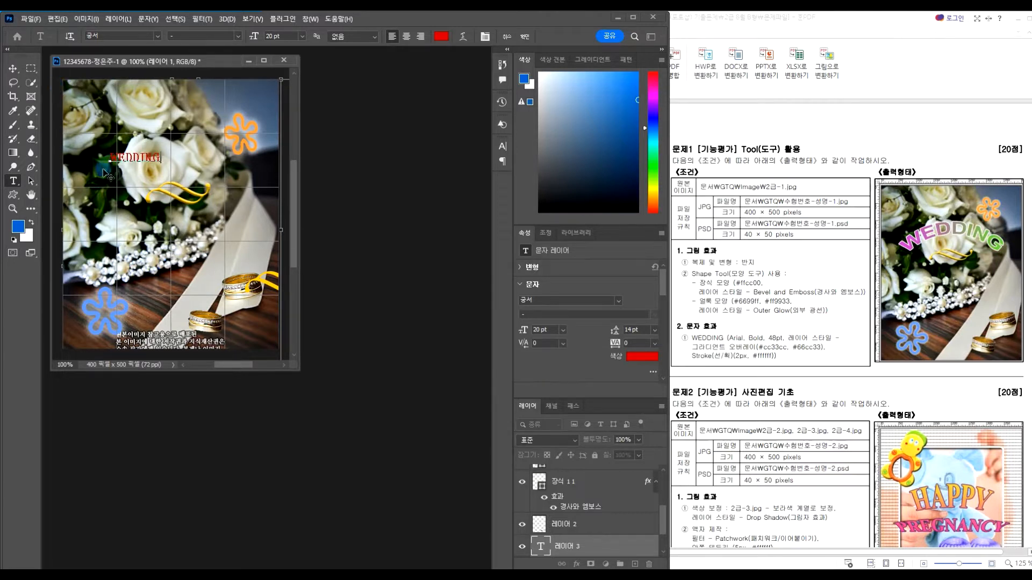
Format WEDDING as Arial Bold 48 pt and commit the text
left_click_drag(111, 156, 162, 158)
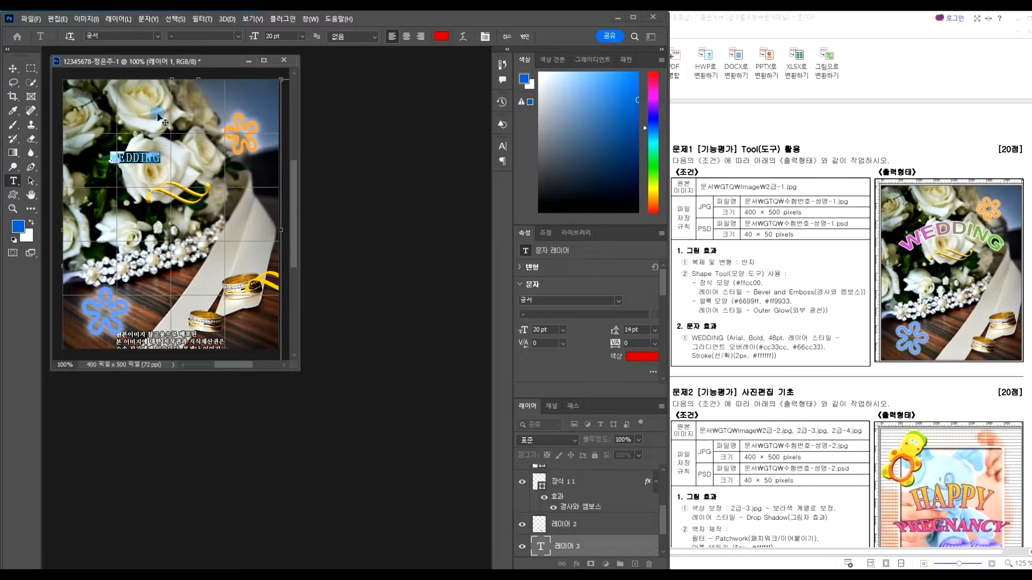
left_click(157, 36)
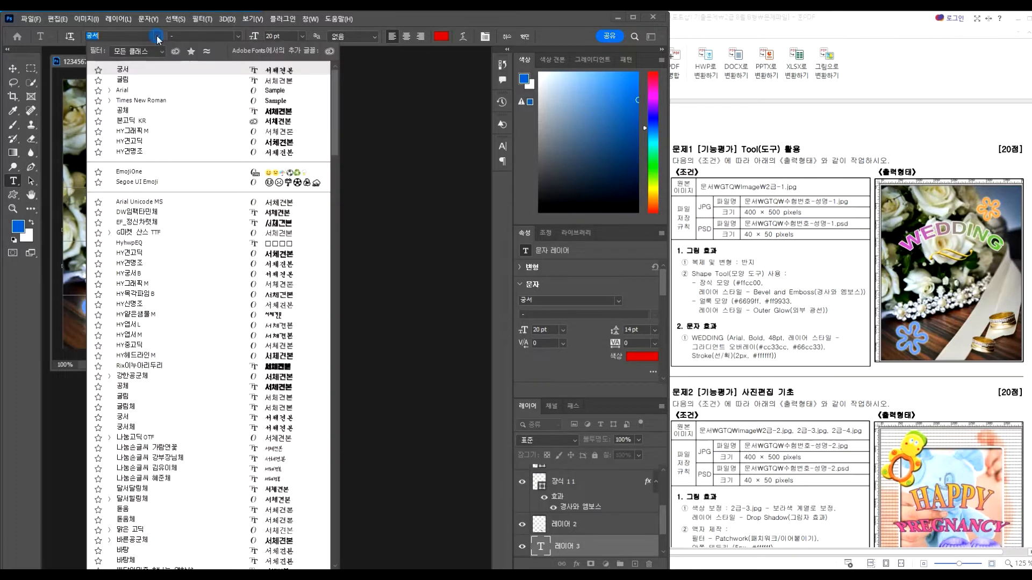
left_click(158, 91)
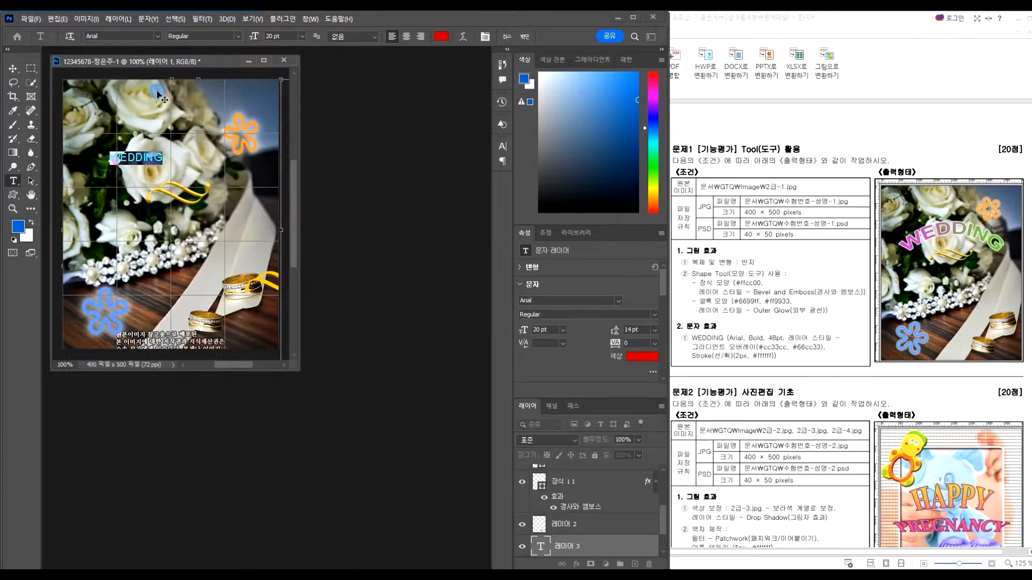
left_click(234, 37)
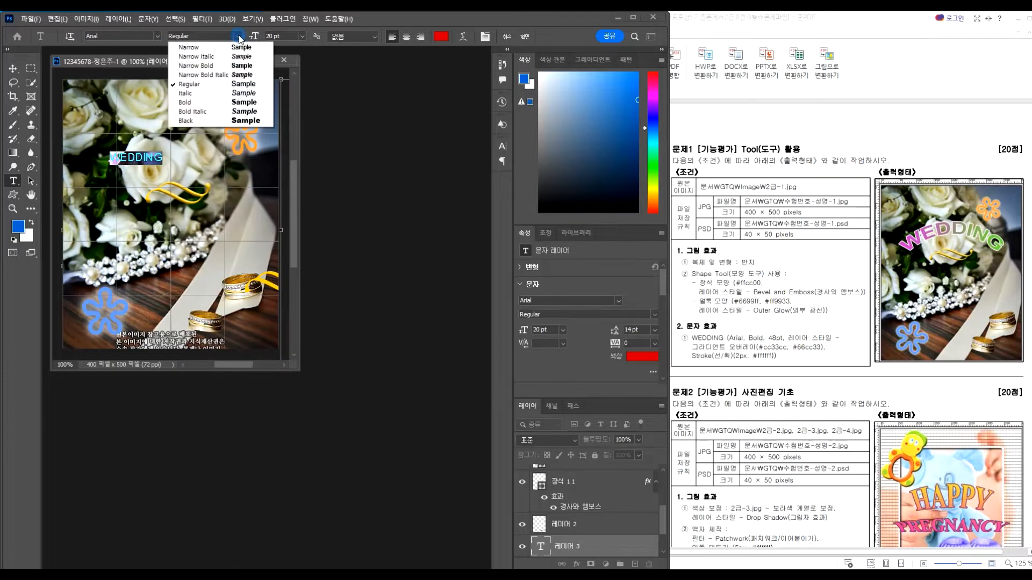
left_click(201, 102)
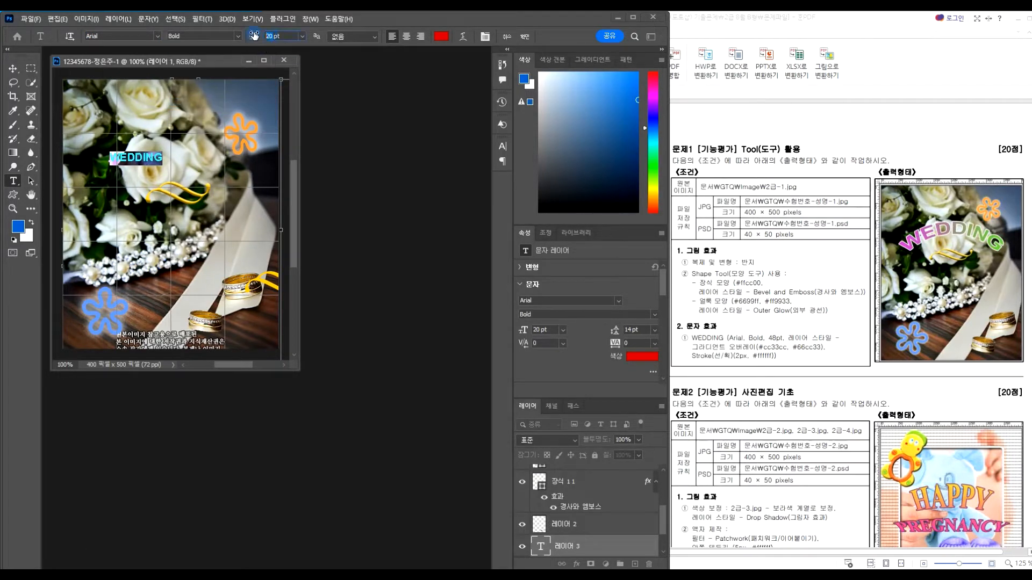
type("8")
key("Return")
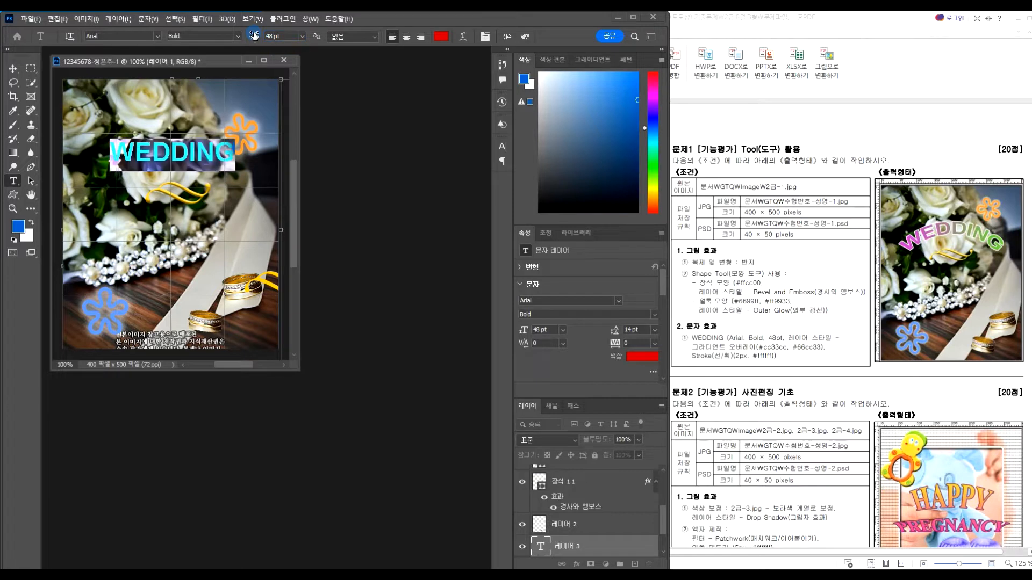
left_click(579, 565)
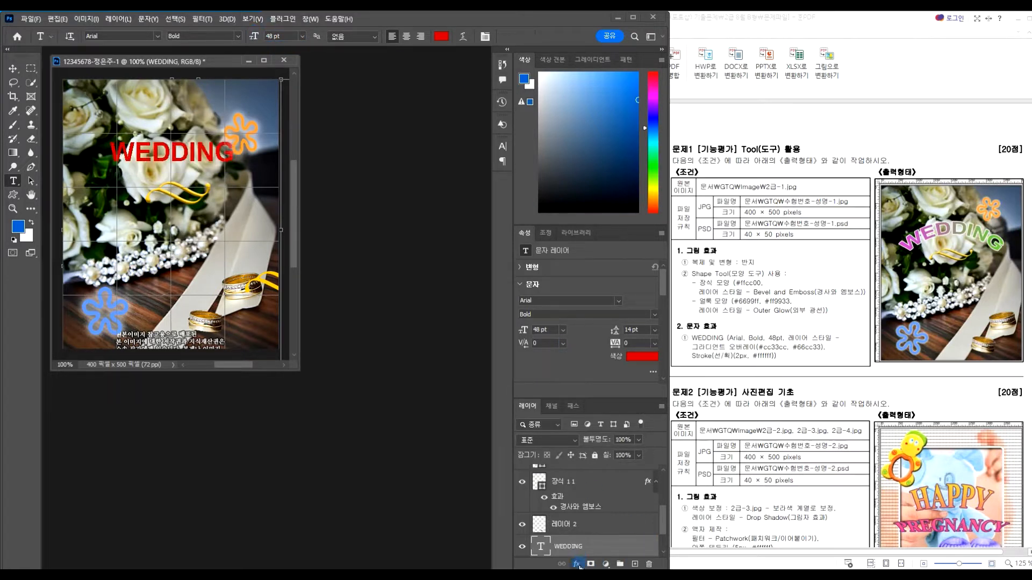
Add a Gradient Overlay effect to the WEDDING text layer
left_click(577, 564)
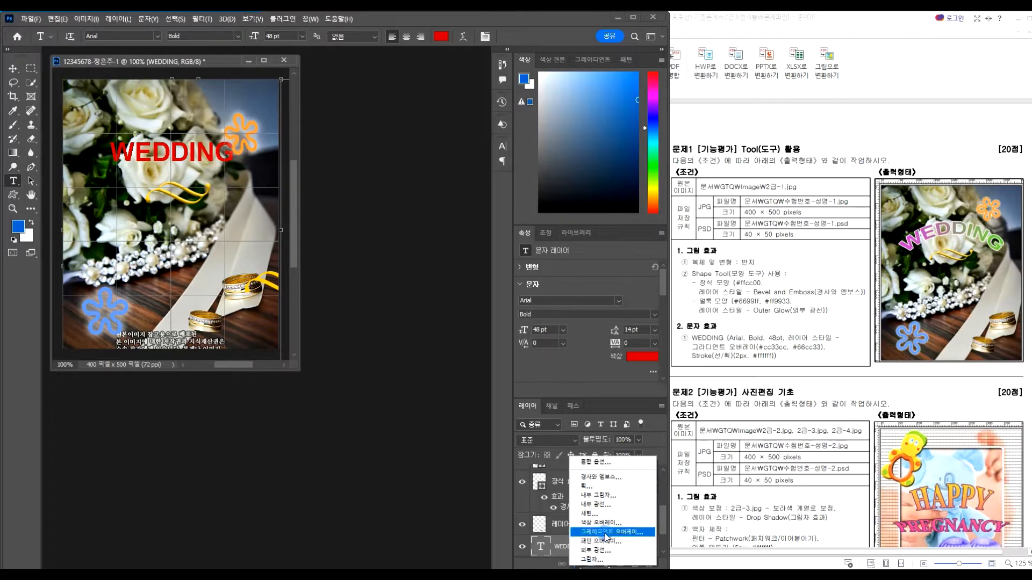
left_click(606, 535)
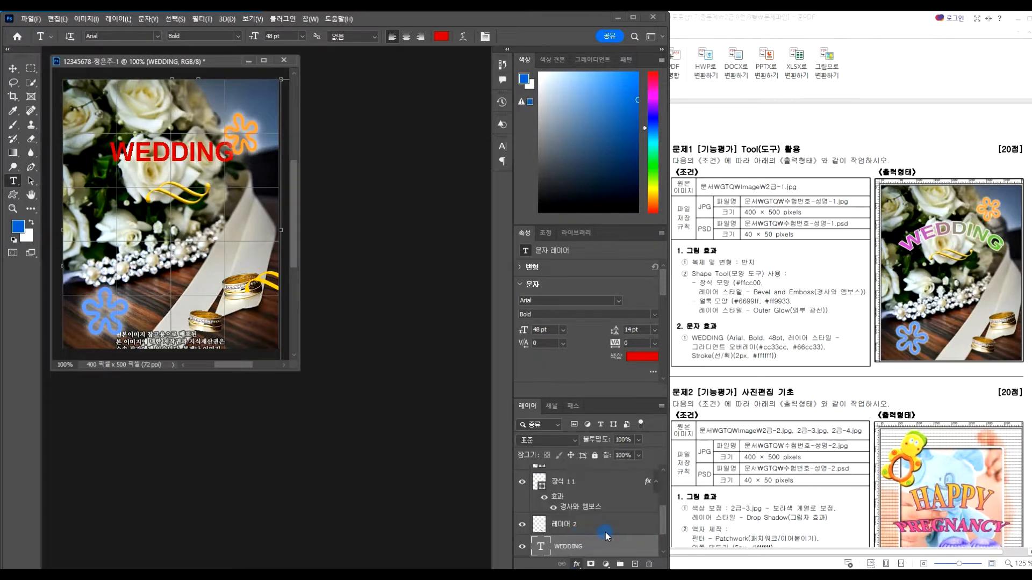
left_click_drag(506, 268, 421, 255)
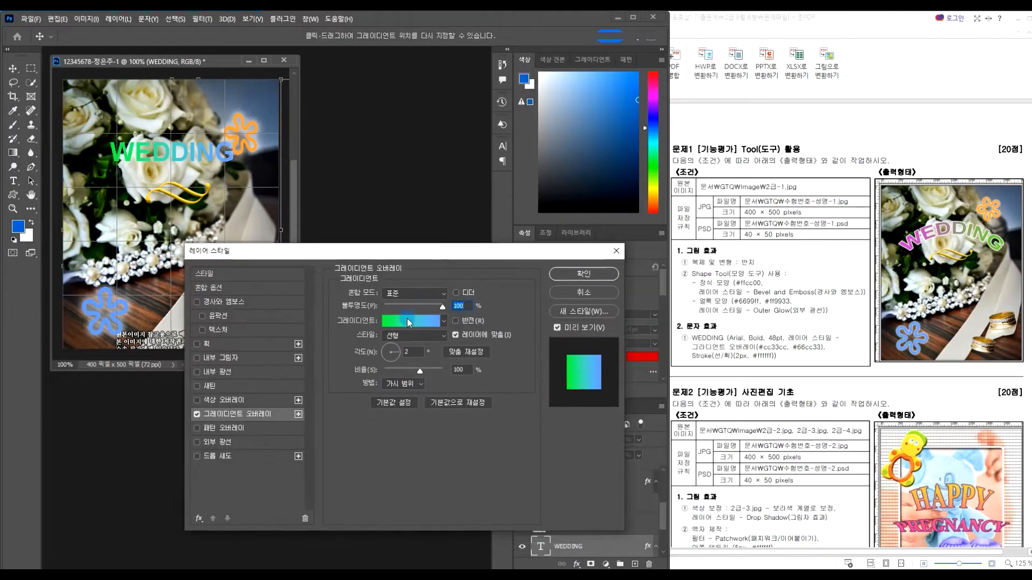
left_click(409, 322)
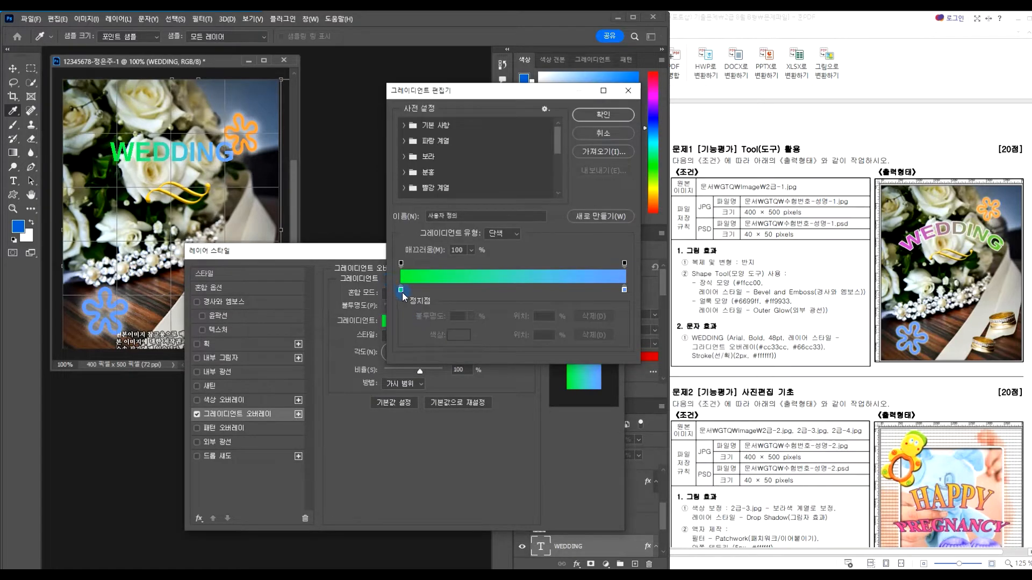
Set the gradient stops to magenta #cc33cc and green #66cc33
double_click(401, 290)
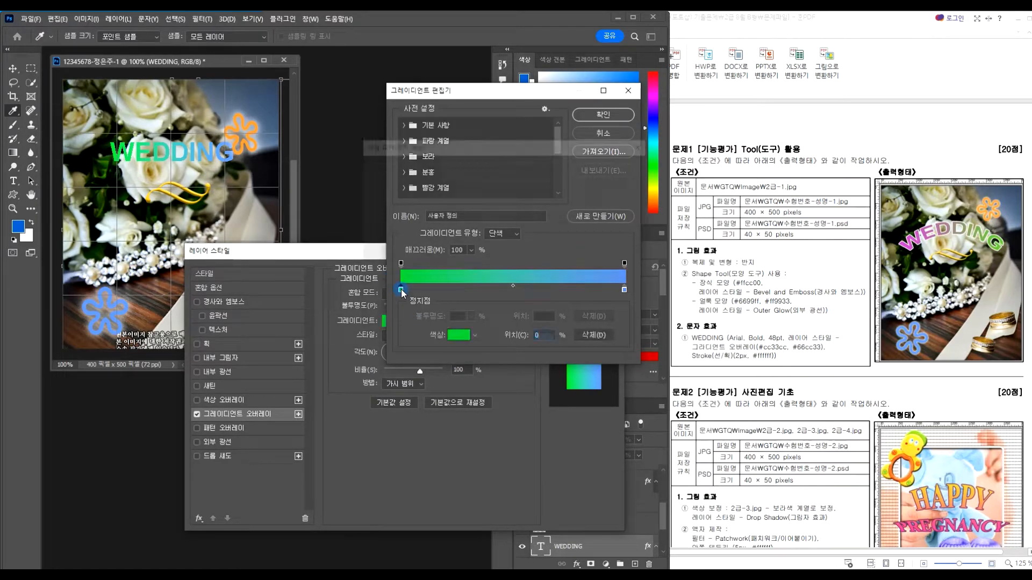
type("cc33cc")
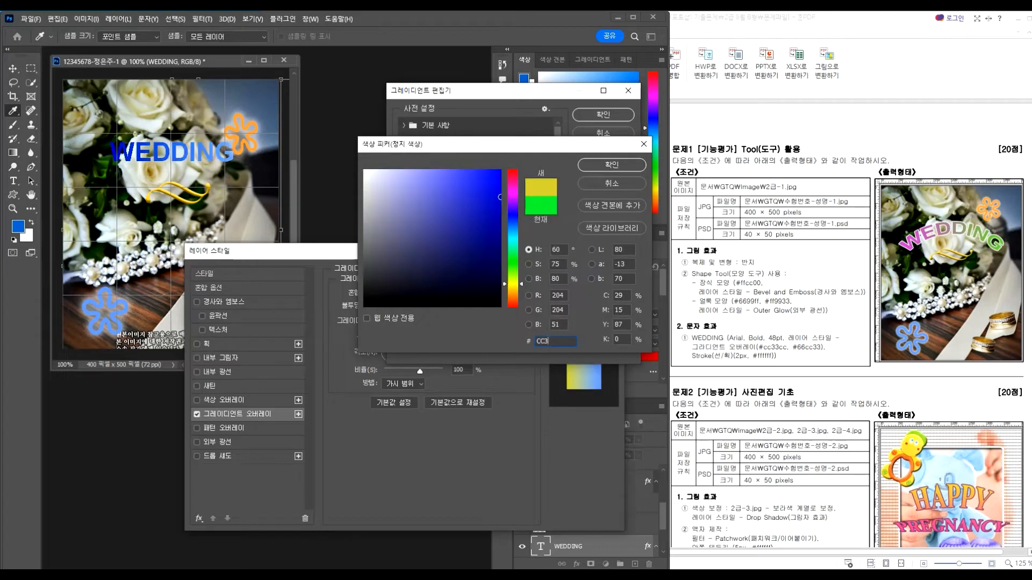
key("Return")
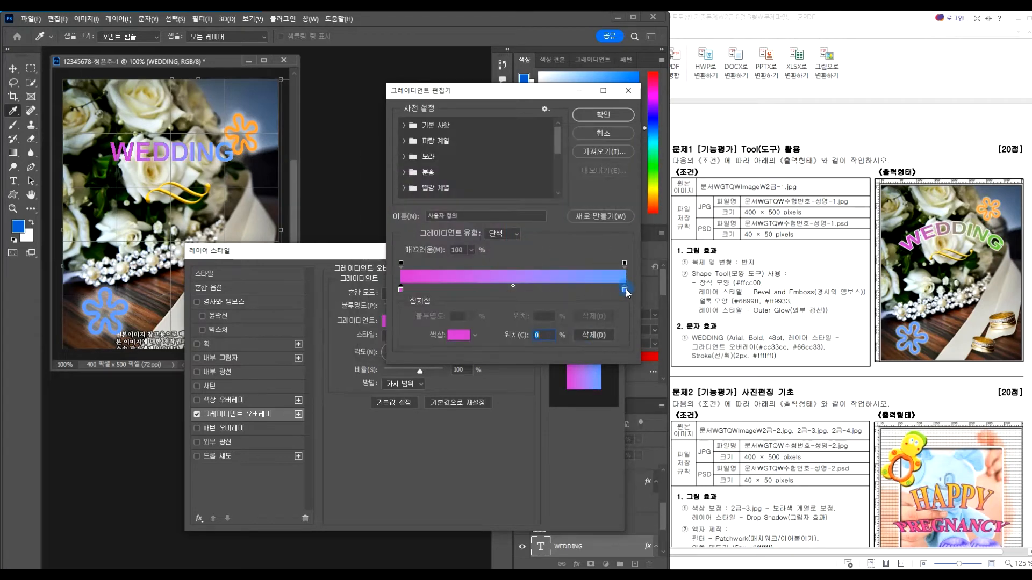
double_click(624, 291)
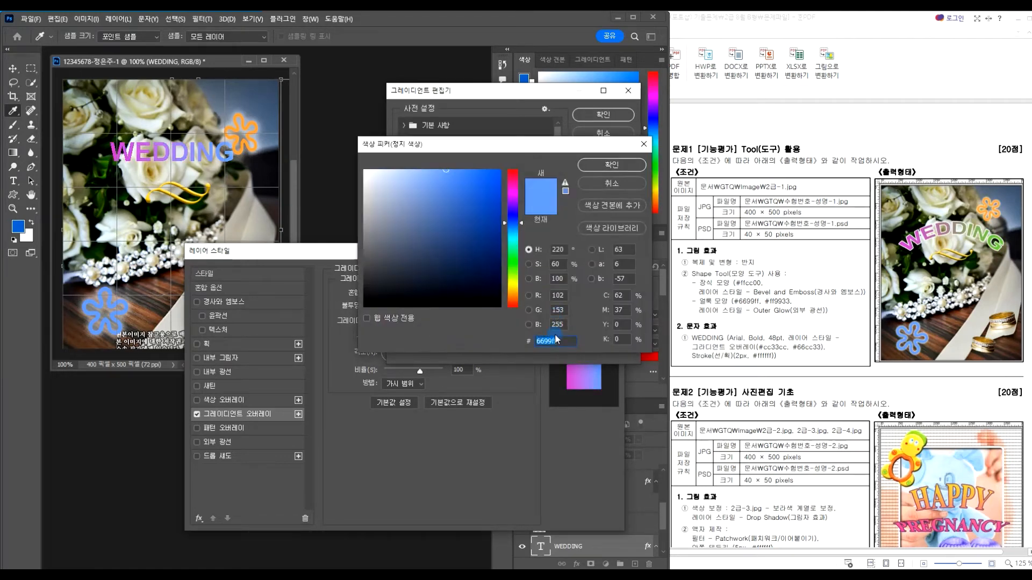
type("66cc33")
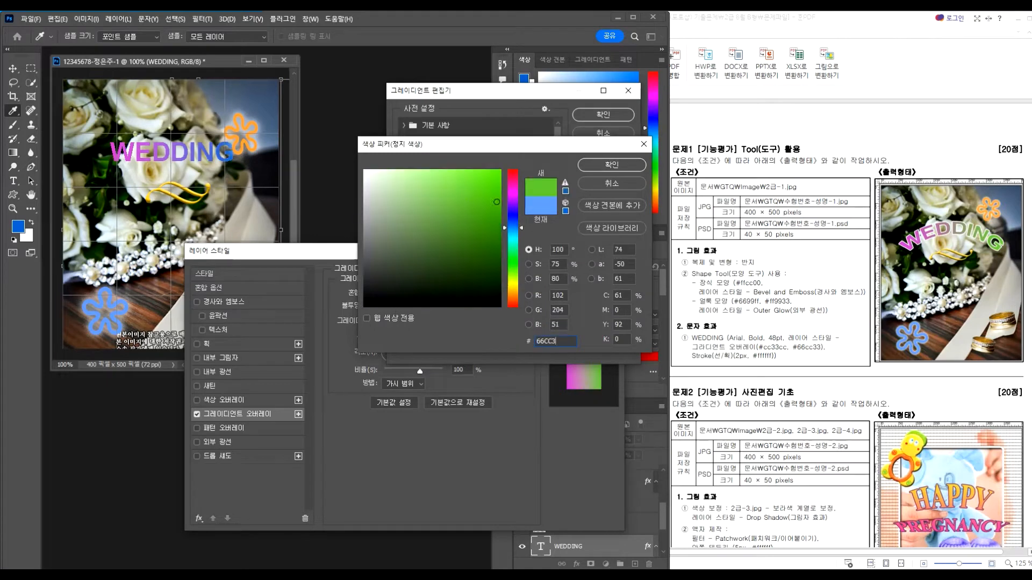
key("Return")
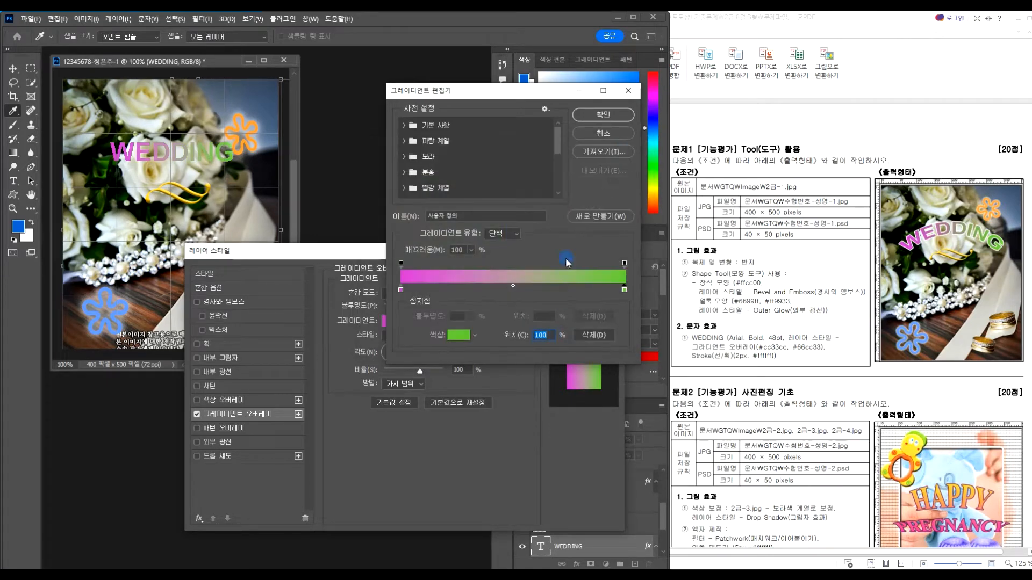
left_click(603, 115)
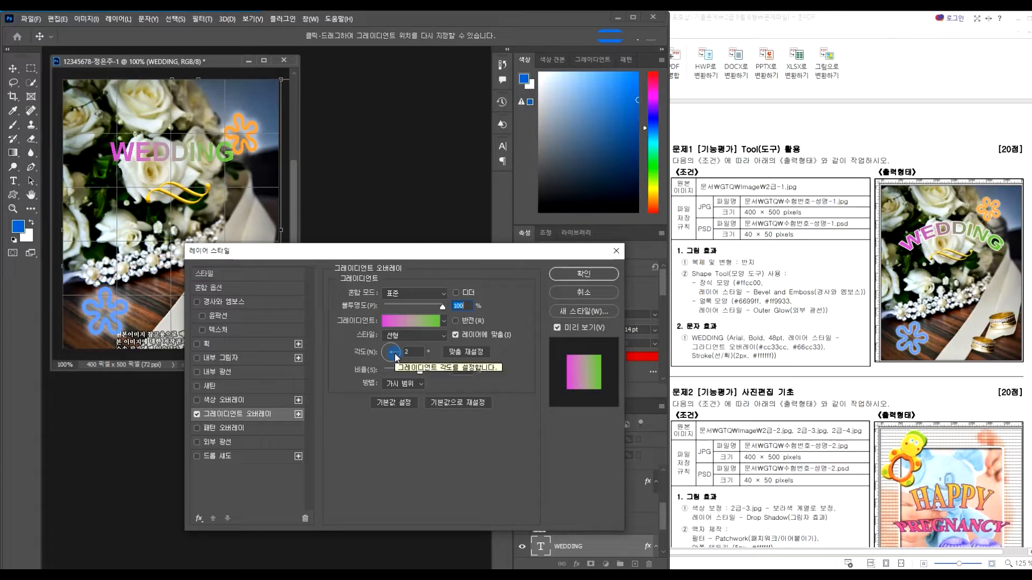
Add a 2 px white (#ffffff) stroke to WEDDING and apply the layer styles
left_click(228, 345)
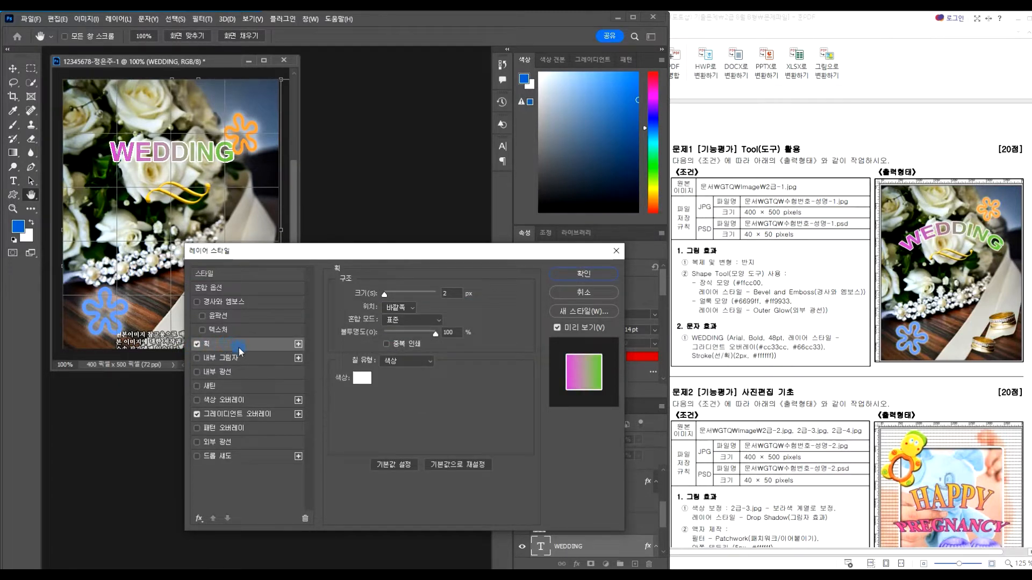
left_click(362, 378)
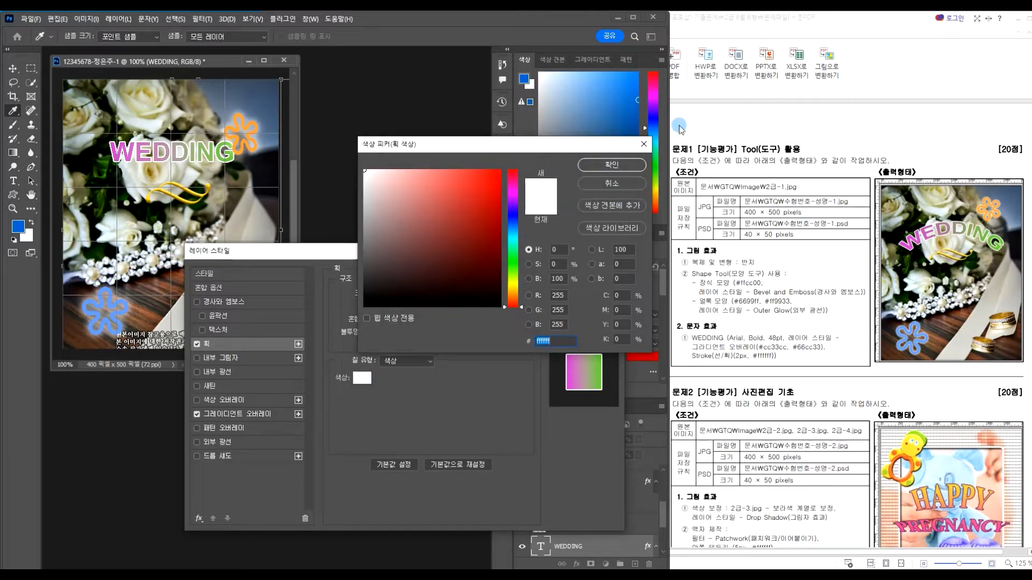
left_click(610, 165)
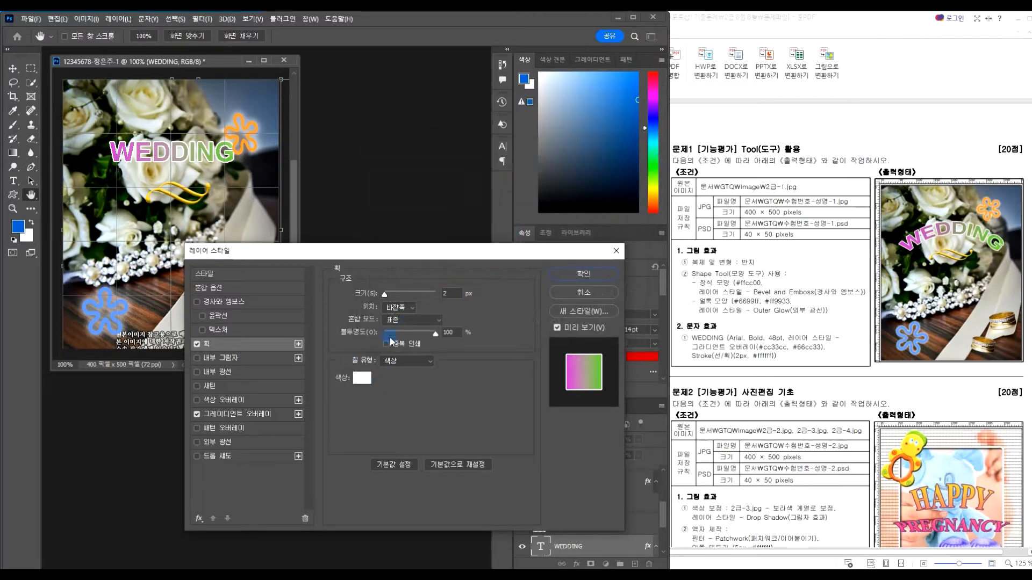
left_click(591, 274)
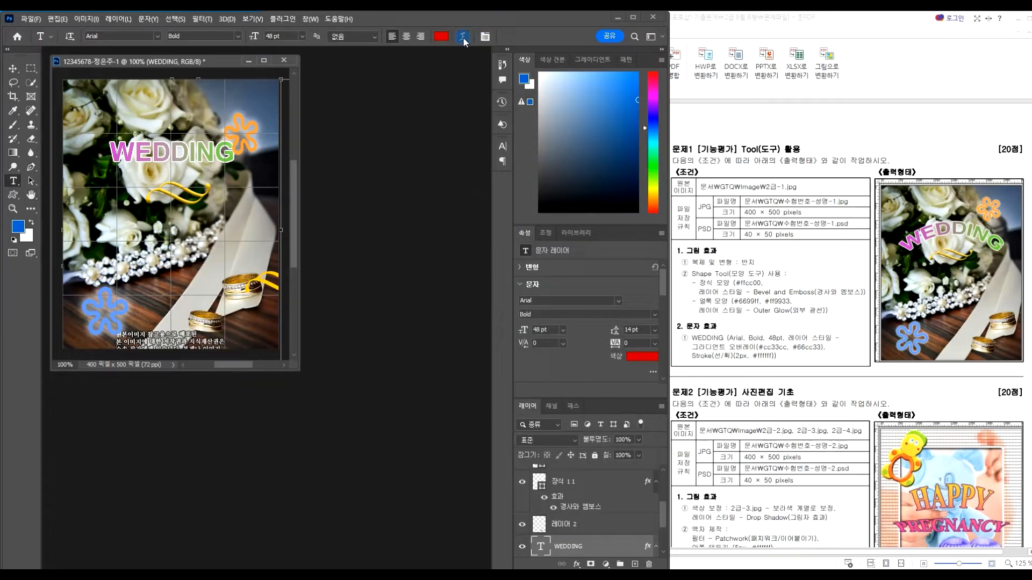
Warp the WEDDING text with the Arc style at +37% bend
left_click(462, 37)
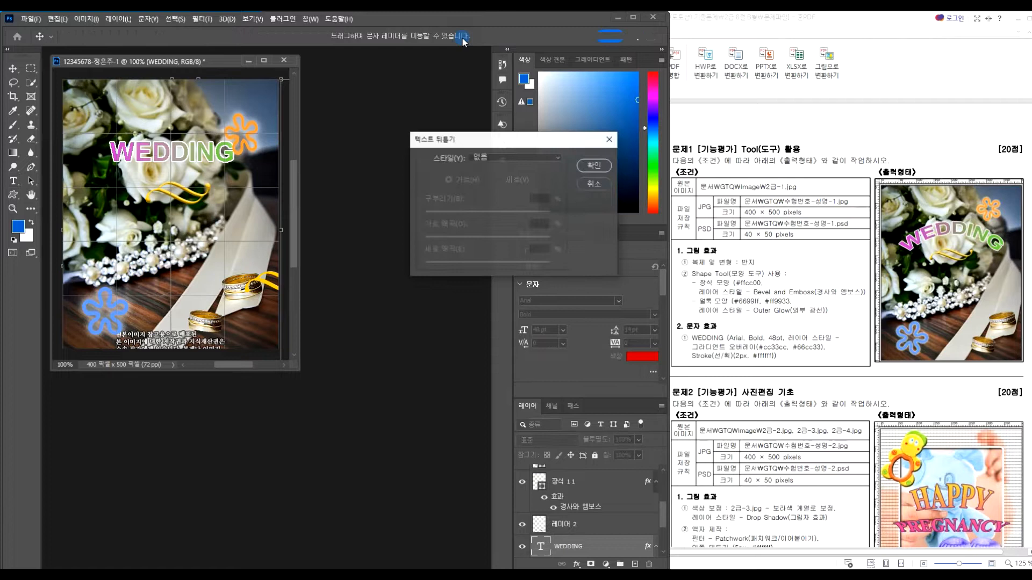
left_click(495, 156)
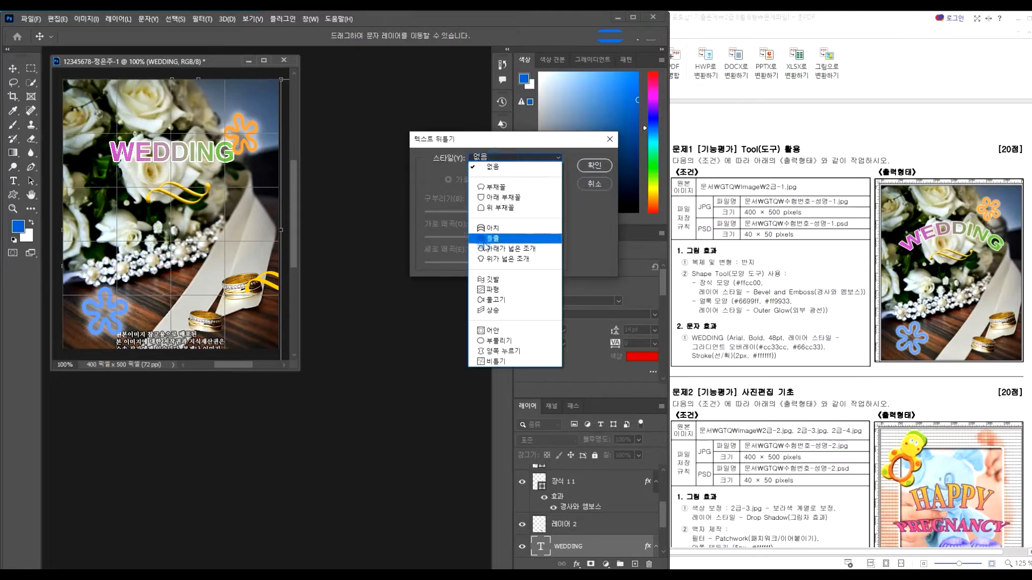
left_click(492, 228)
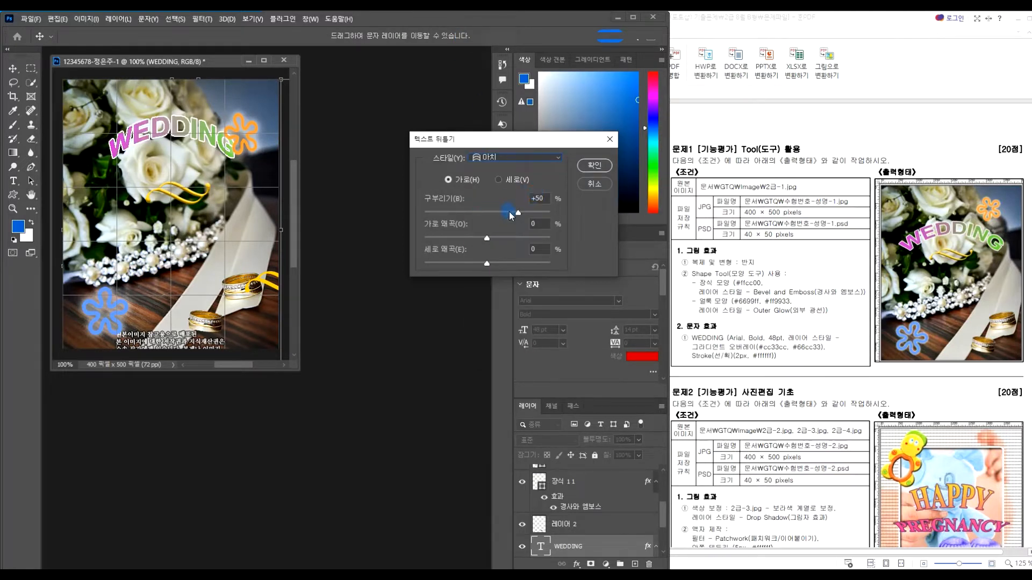
mouse_move(517, 215)
left_mouse_down()
mouse_move(483, 216)
mouse_move(510, 220)
left_mouse_up()
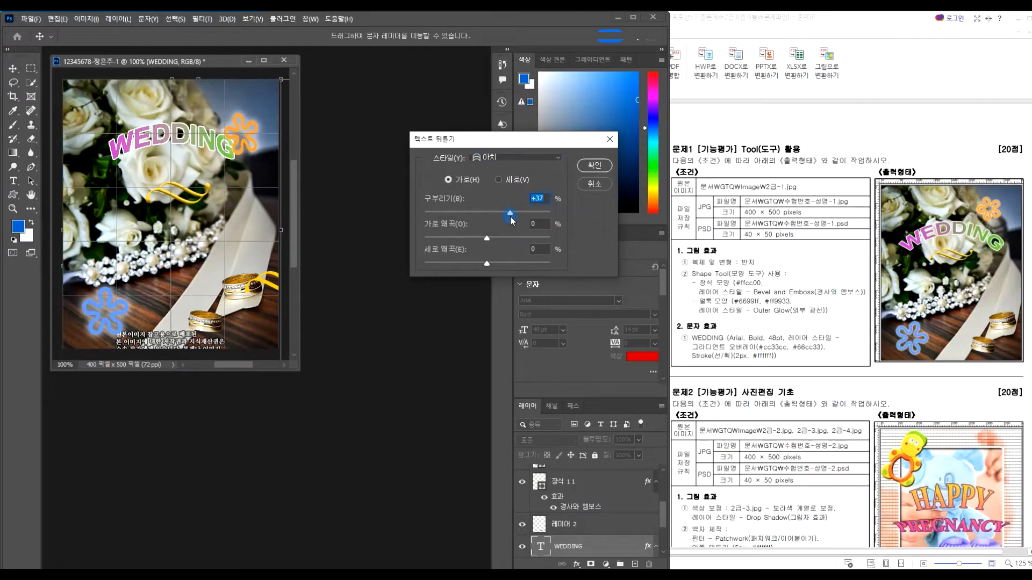
left_click(508, 158)
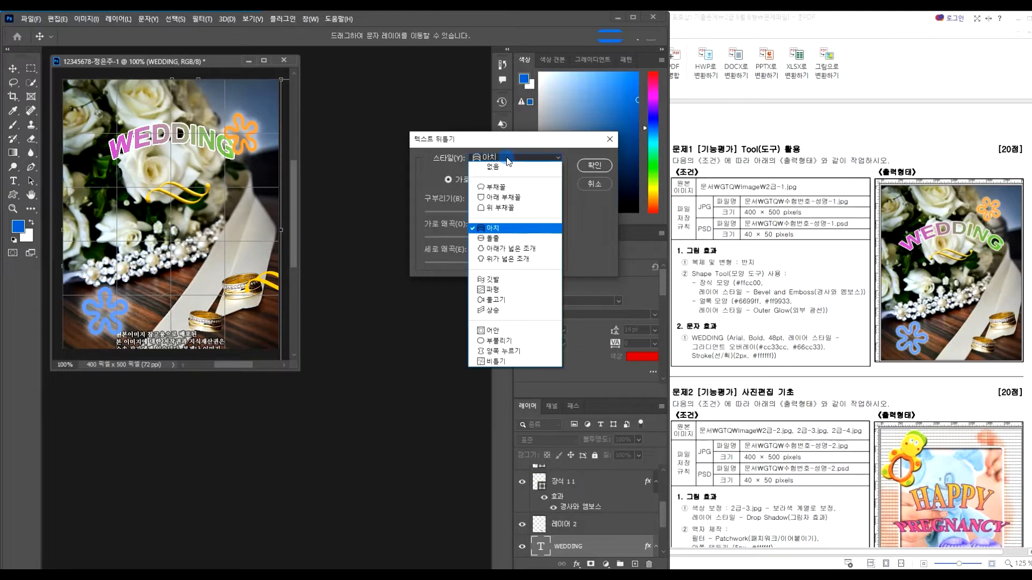
left_click(501, 187)
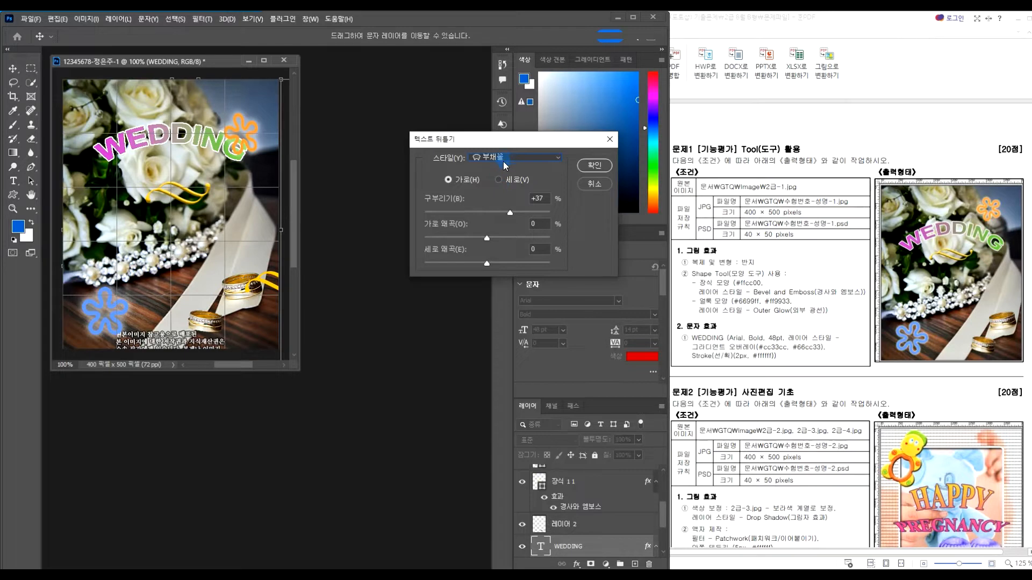
left_click(597, 165)
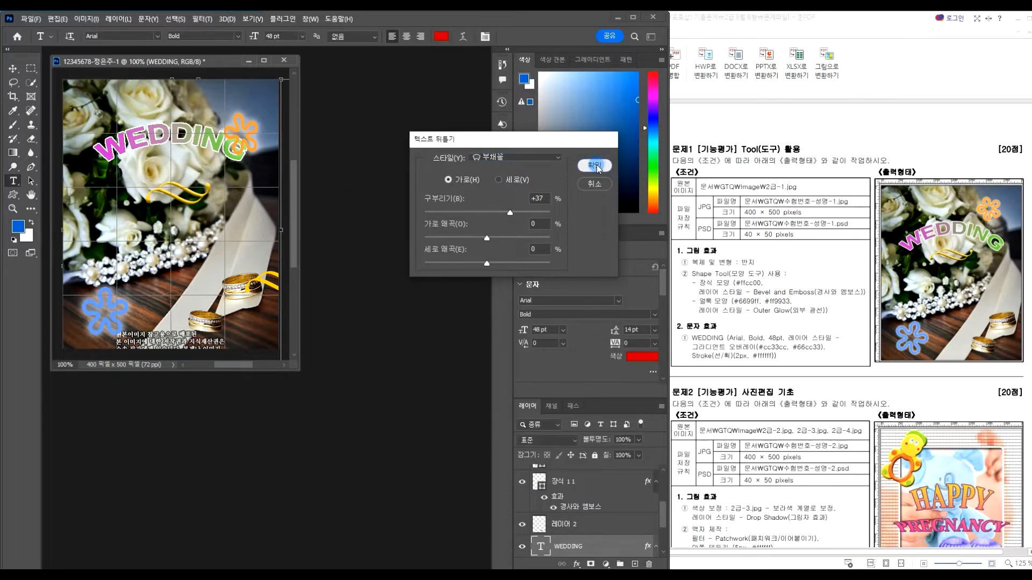
left_click(12, 69)
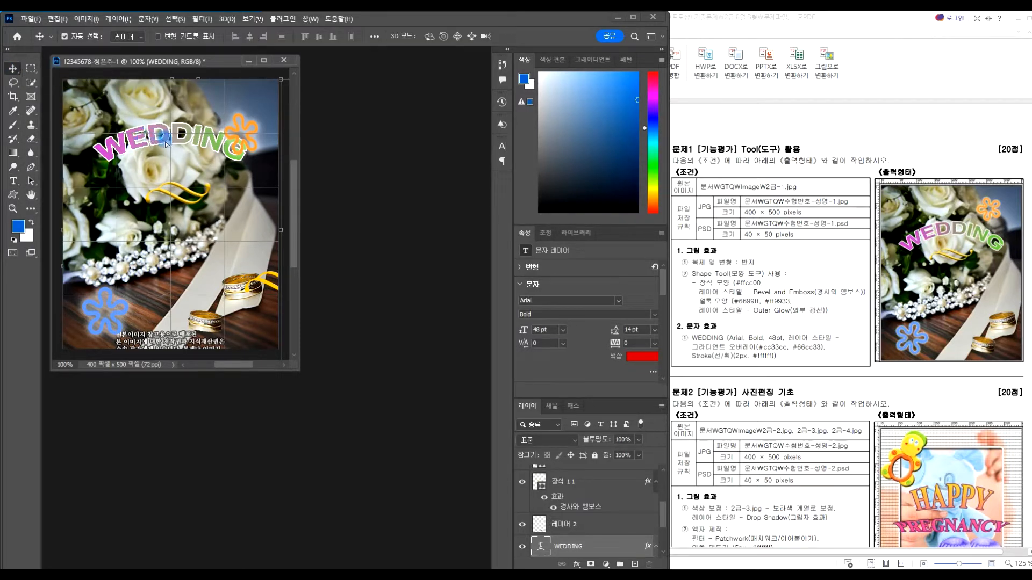
Drag the WEDDING text about 40 px lower on the photo
left_click_drag(165, 140, 166, 161)
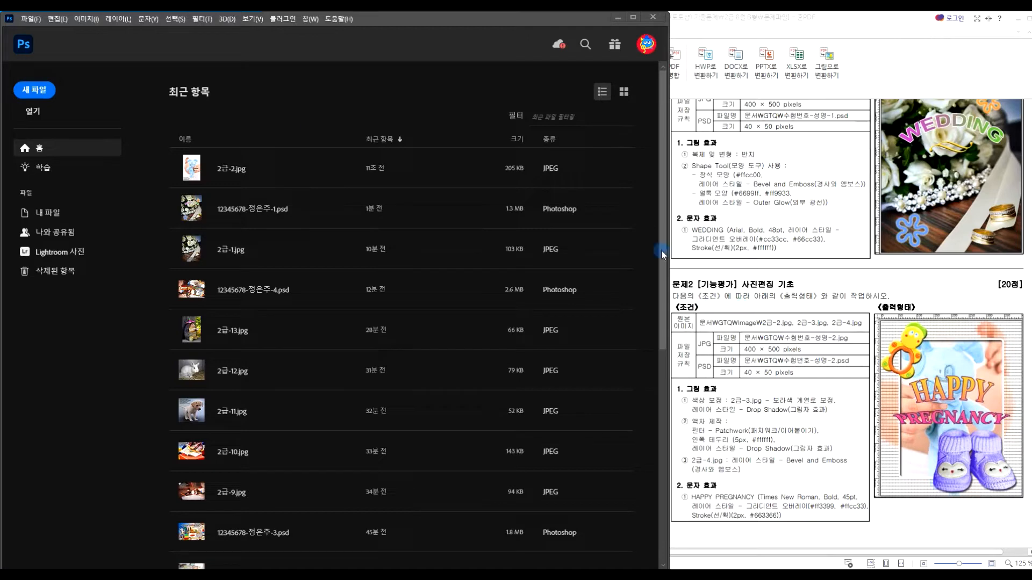
Create a white 400 × 500 px document named with the saved file name plus suffix 2
left_click(32, 20)
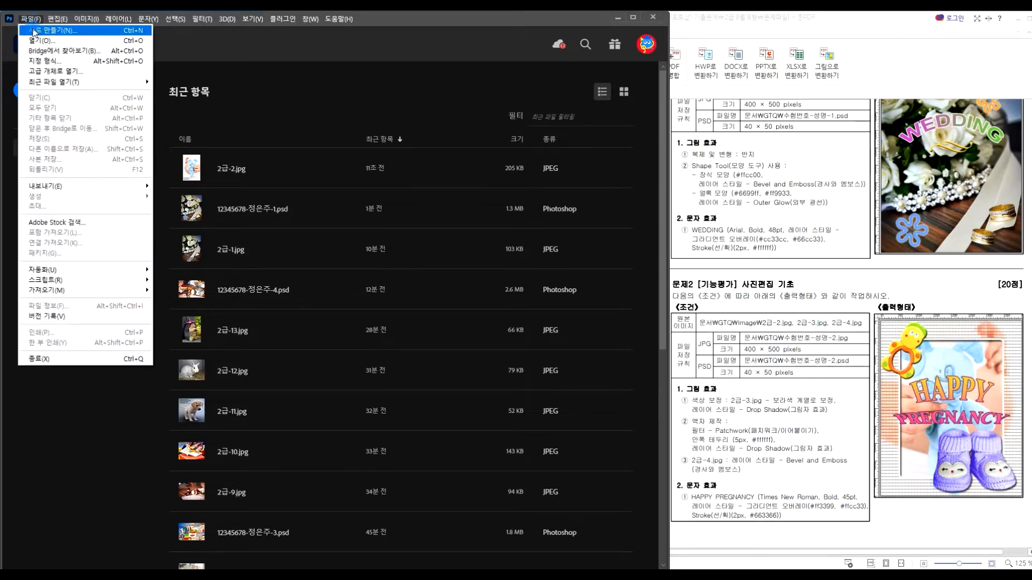
left_click(33, 31)
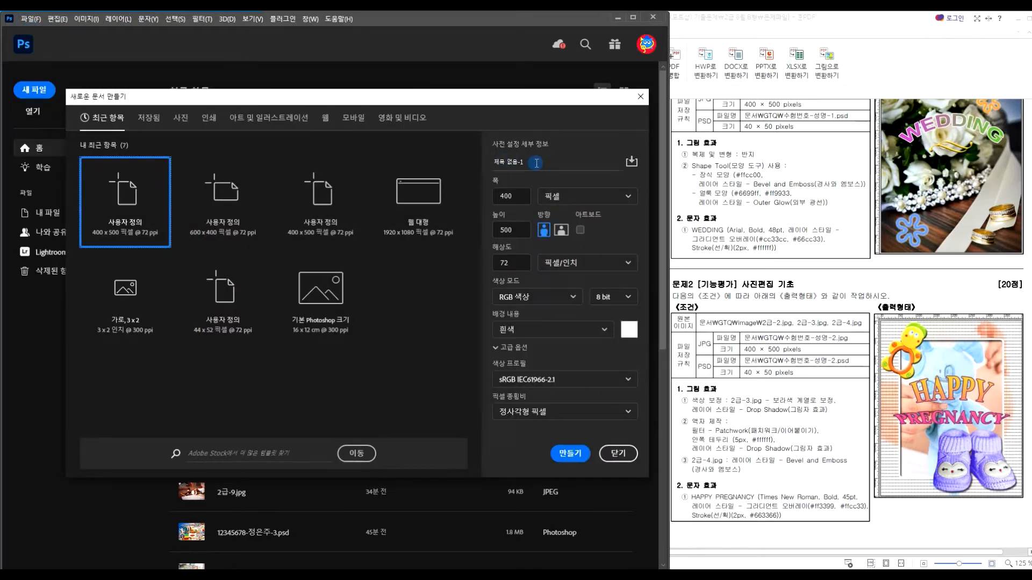
left_click(536, 163)
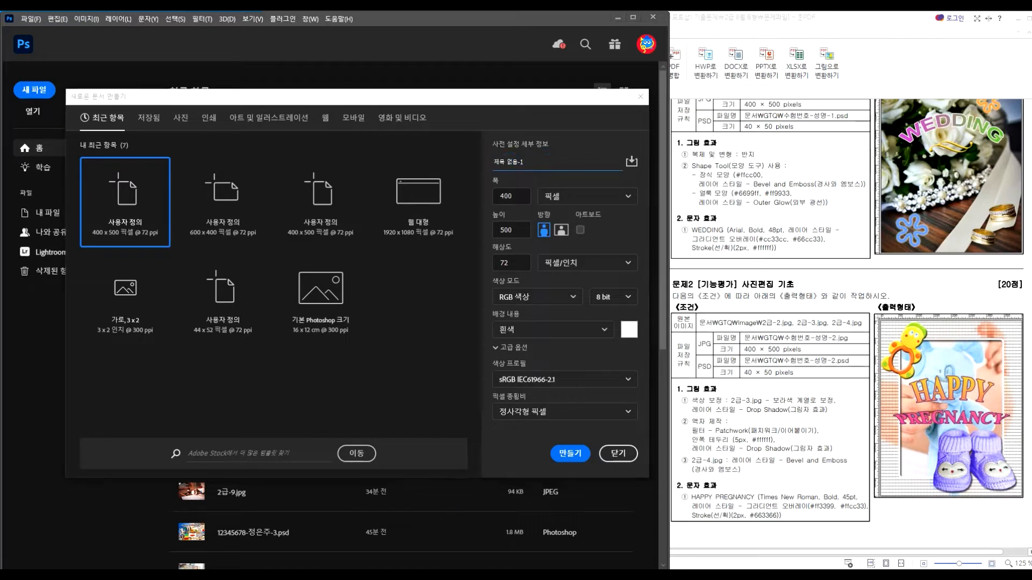
key("alt+Tab")
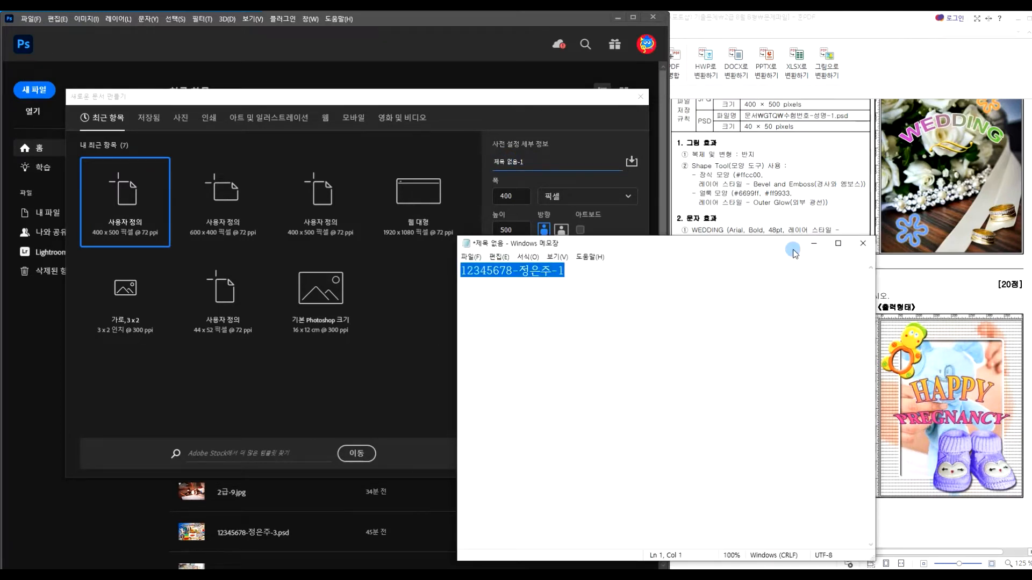
left_click(814, 243)
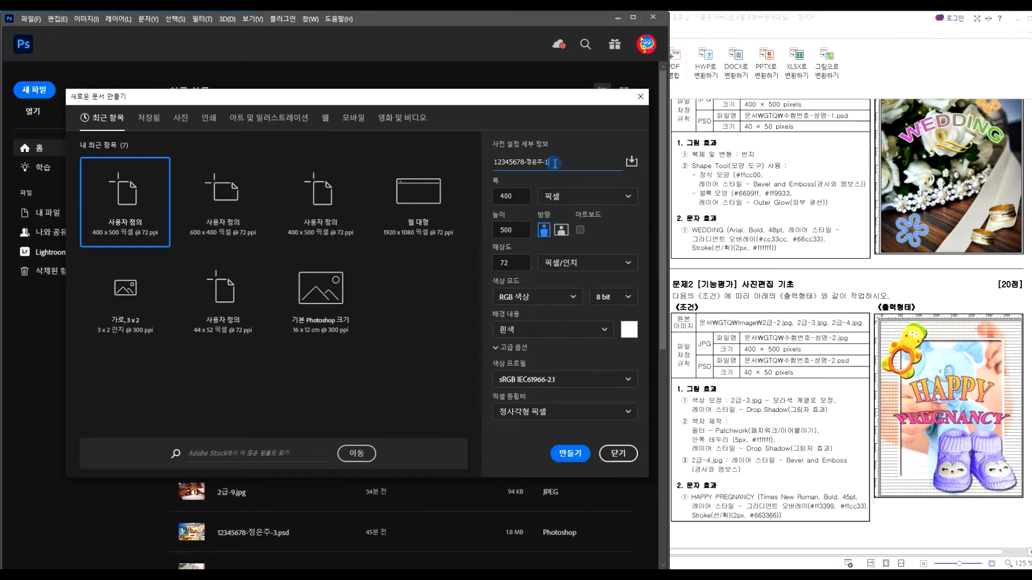
type("2")
left_click(571, 453)
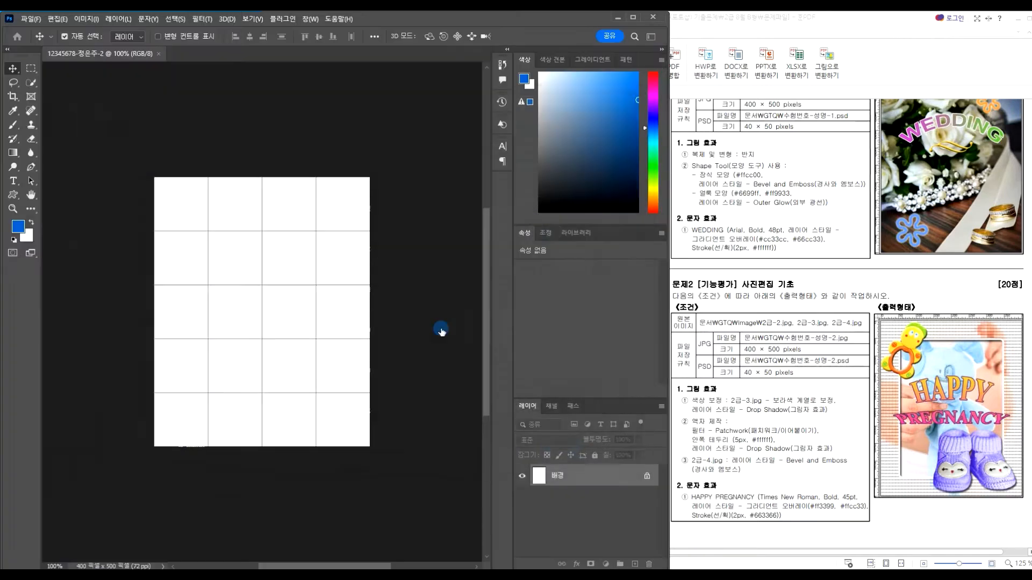
Float the new document in an enlarged window and open the file browser on 소스파일
left_click_drag(101, 59, 107, 69)
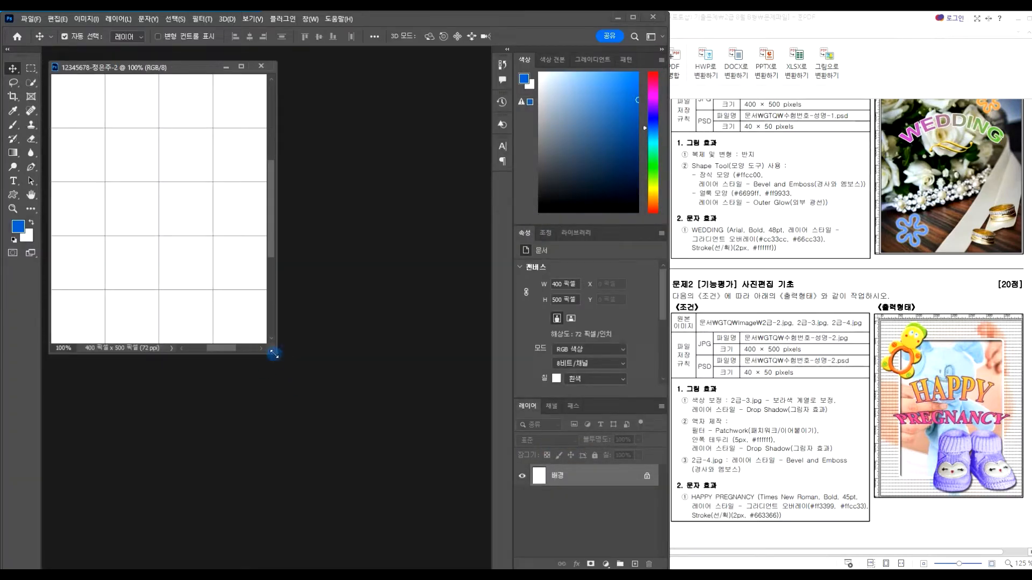
left_click_drag(273, 354, 286, 375)
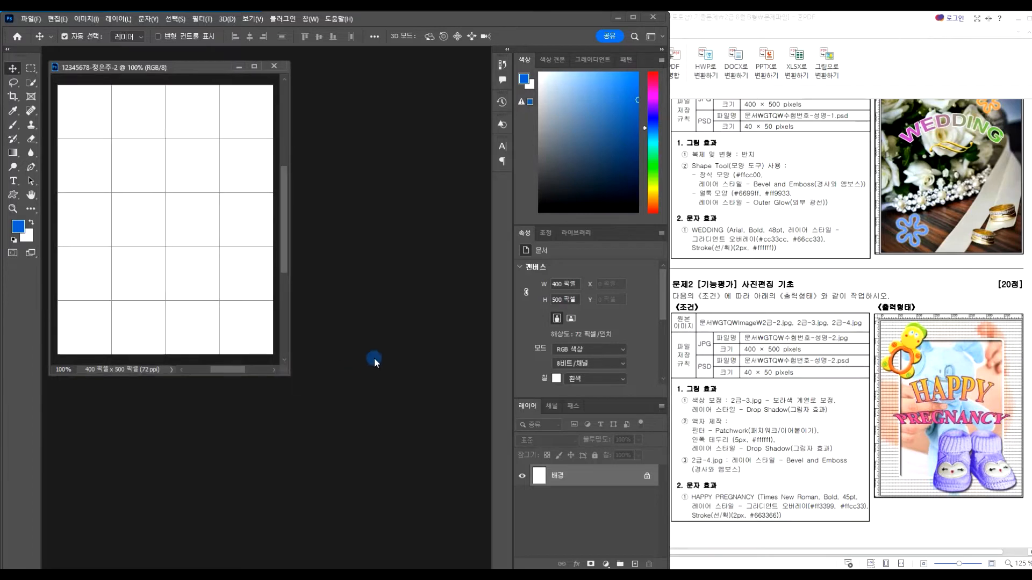
double_click(399, 323)
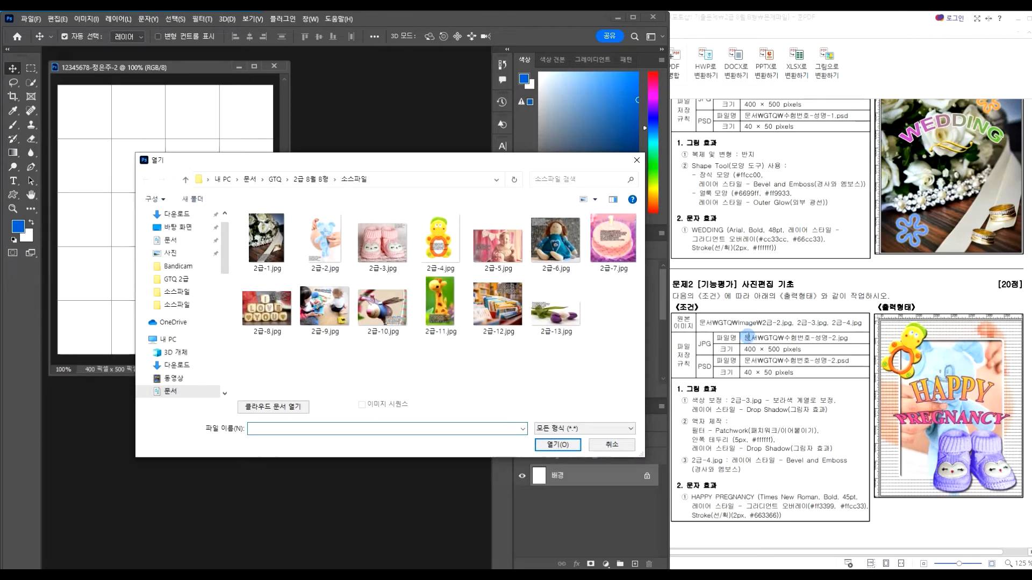
Open 2급-2.jpg and paste the whole teddy photo into the new document
double_click(336, 245)
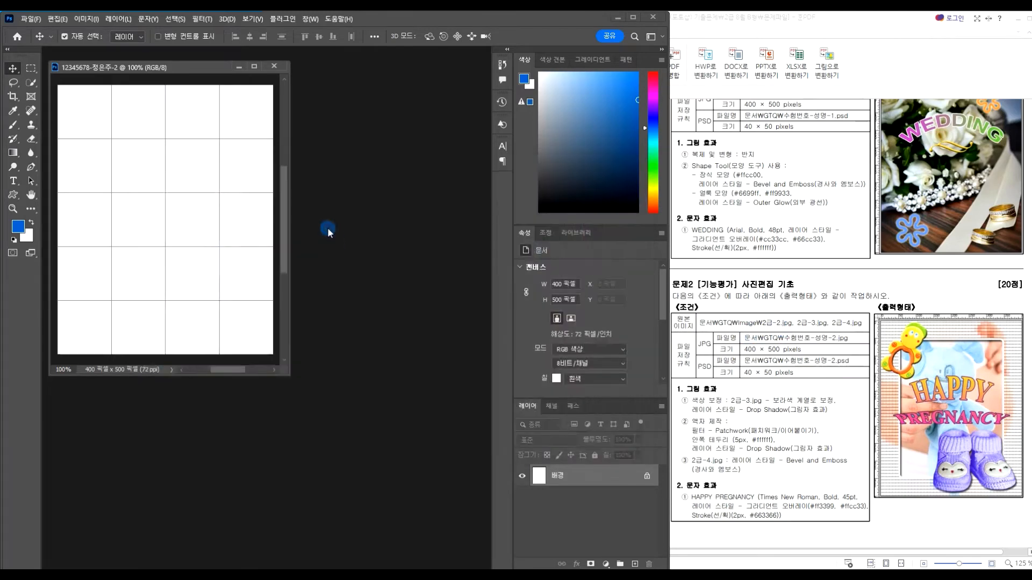
left_click_drag(329, 106, 399, 67)
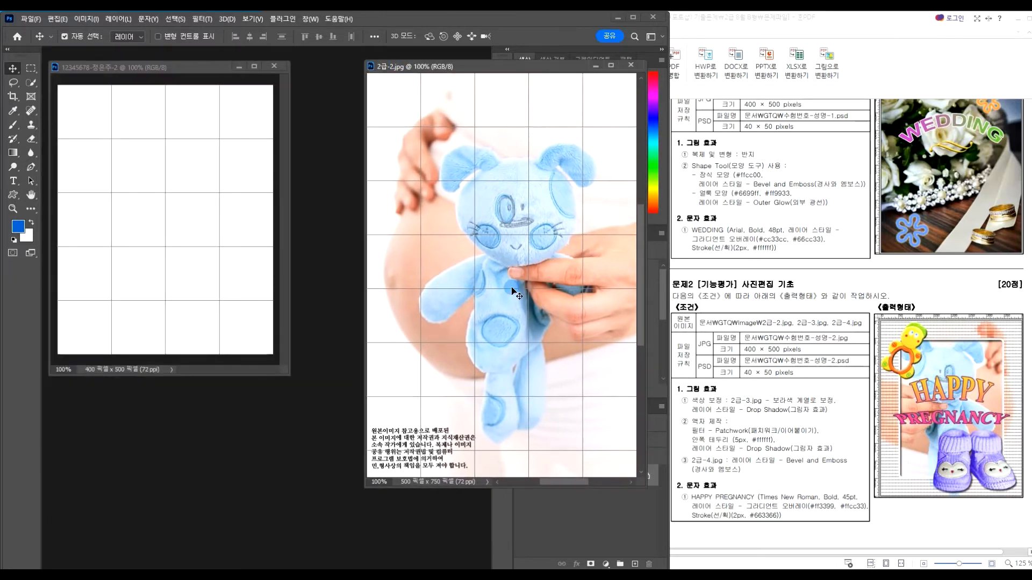
key("ctrl+a")
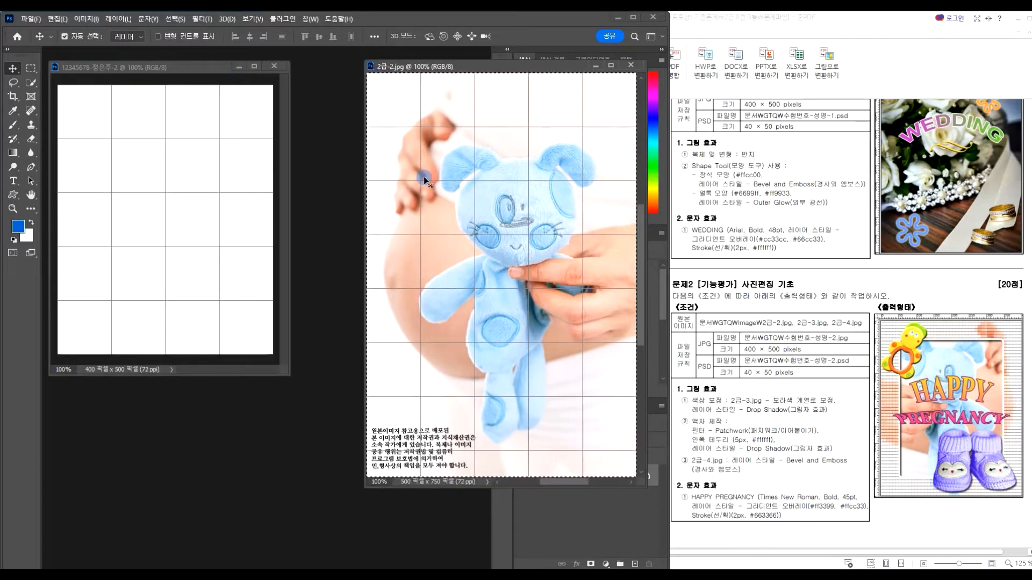
left_click(189, 66)
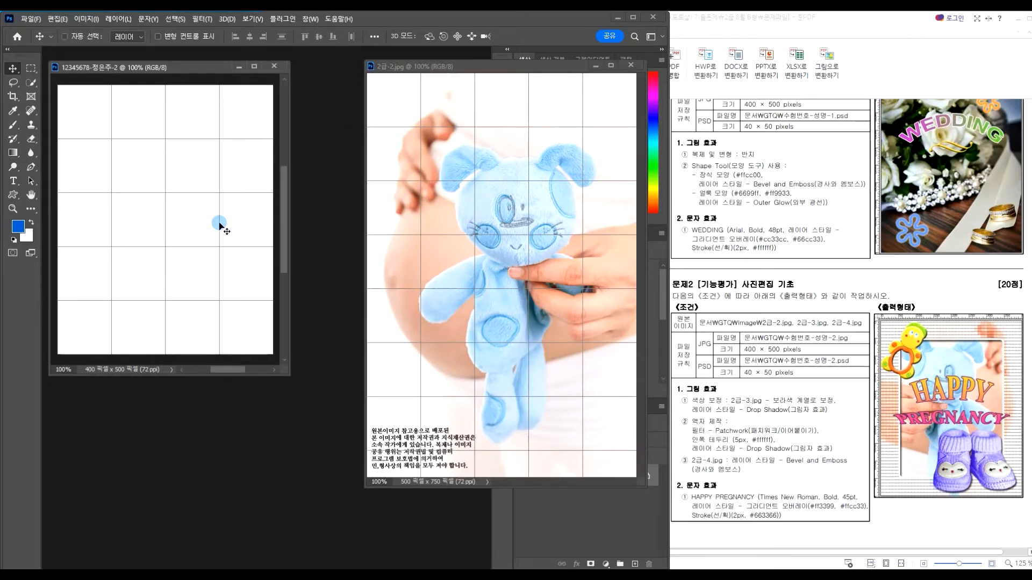
key("ctrl+v")
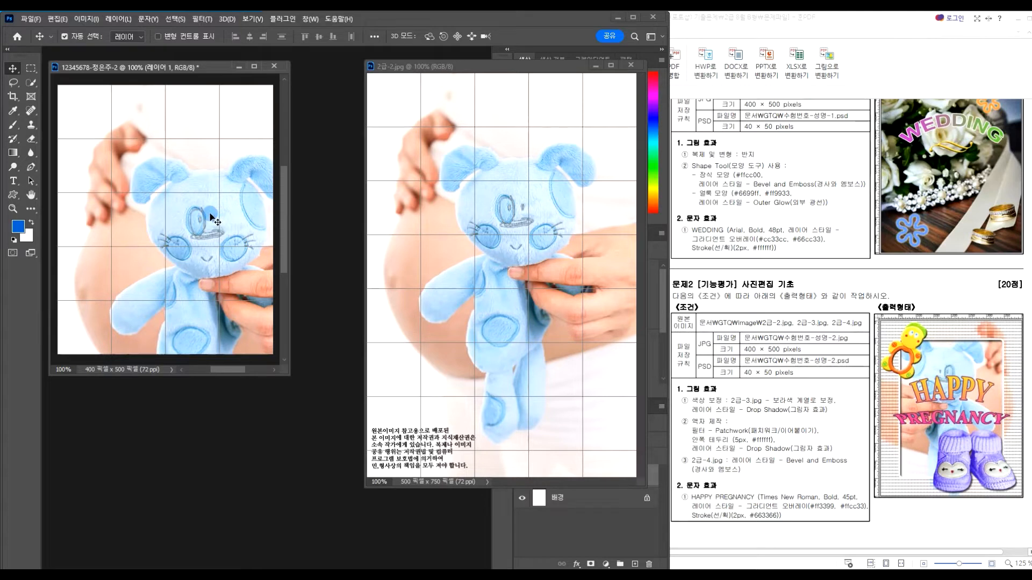
Flip the pasted teddy photo horizontally and scale it down slightly in Free Transform
key("ctrl+t")
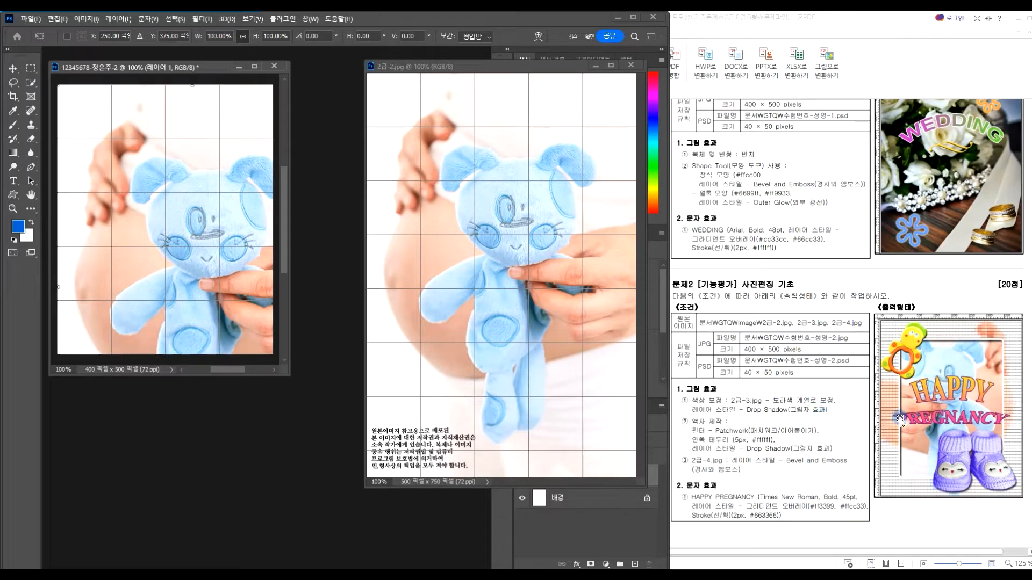
right_click(180, 236)
left_click(189, 444)
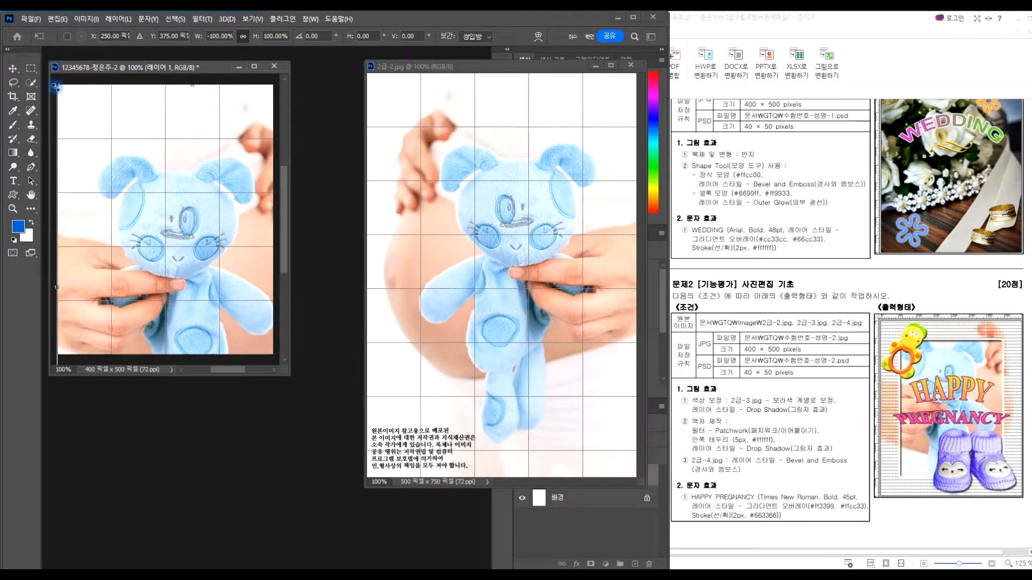
left_click_drag(56, 87, 70, 96)
Position the teddy photo at 450 × 676 px to fill the document, commit, and close 2급-2.jpg
left_click_drag(241, 251, 198, 184)
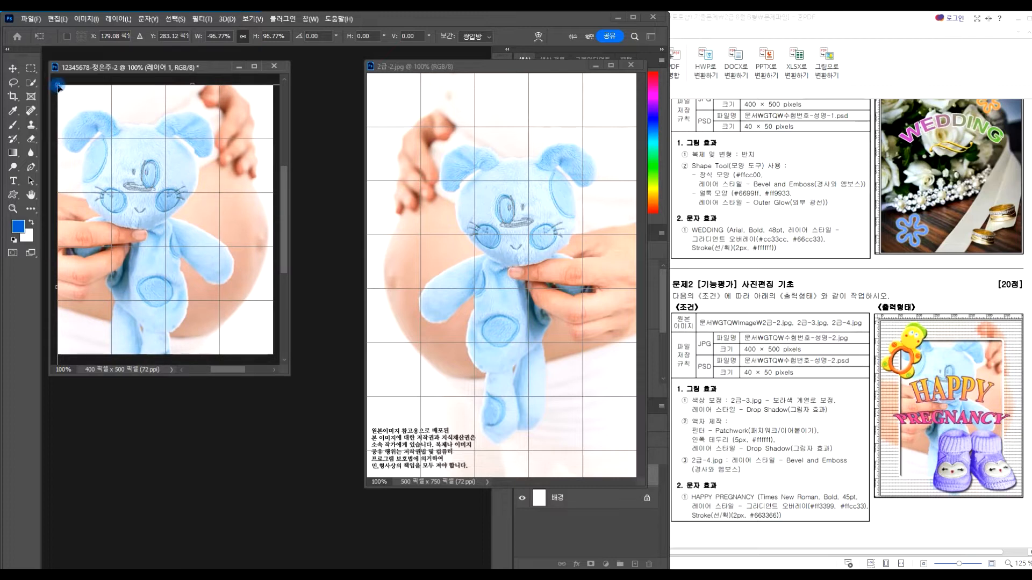
left_click_drag(72, 105, 104, 141)
left_click_drag(145, 228, 155, 219)
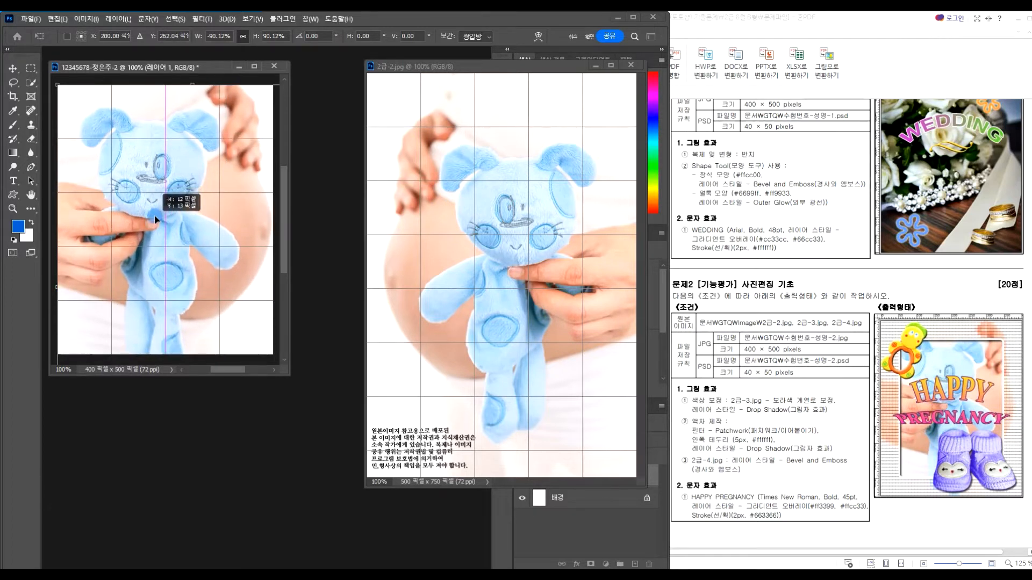
left_click_drag(156, 220, 156, 220)
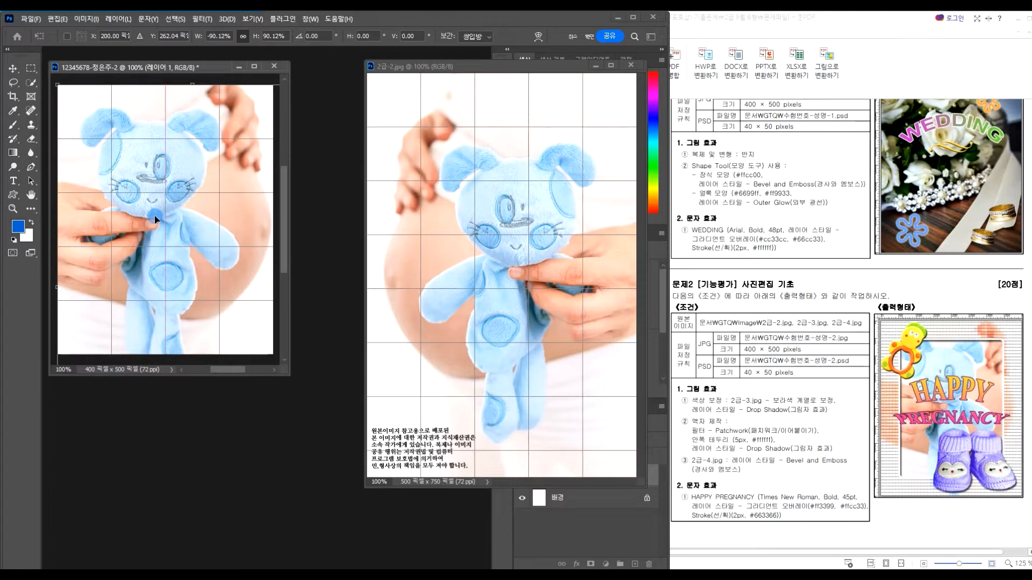
key("Return")
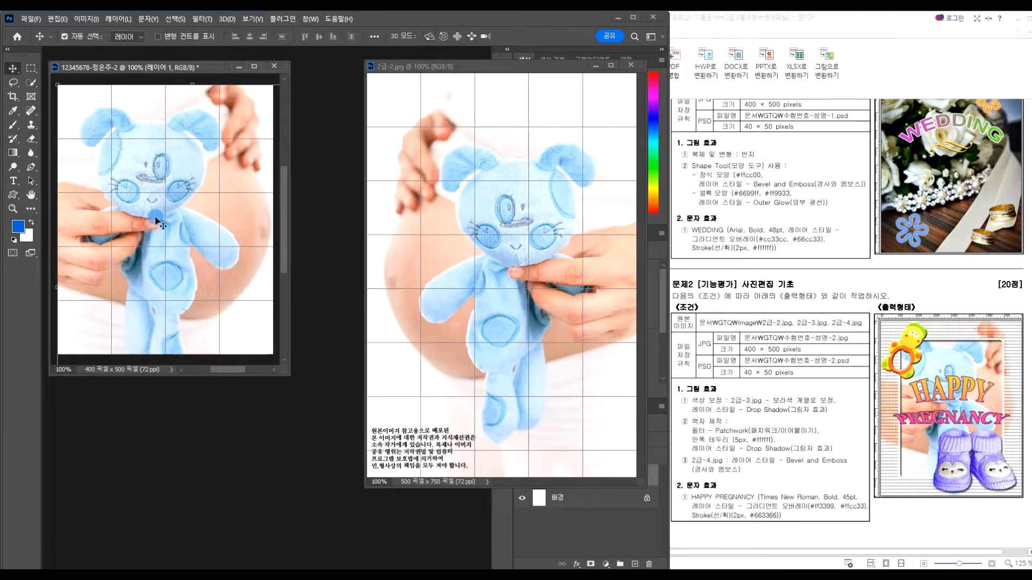
left_click(632, 65)
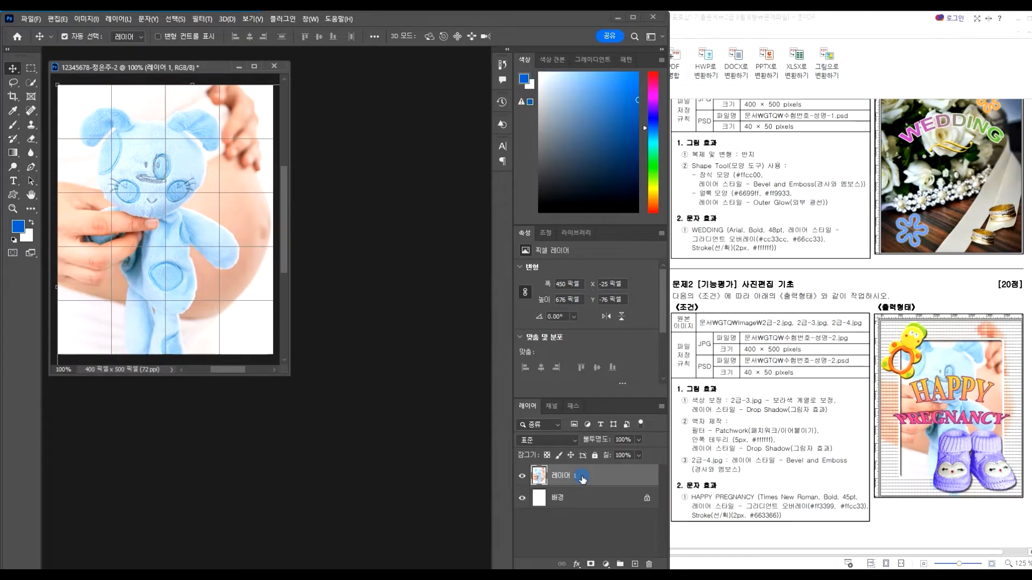
Duplicate Layer 1 as '레이어 1 복사' and apply the Filter Gallery's Texture > Patchwork to it
key("ctrl+j")
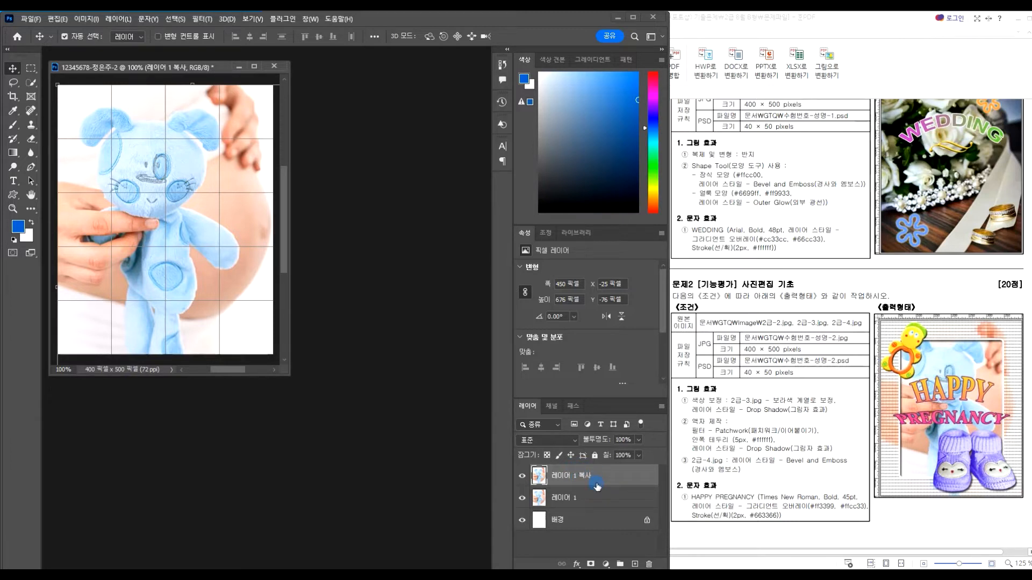
left_click(202, 19)
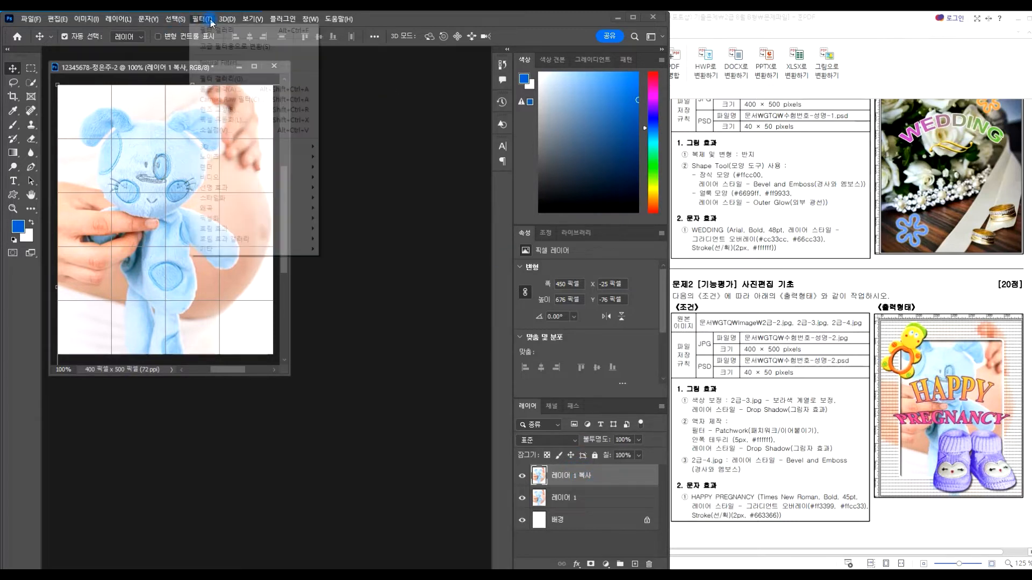
left_click(231, 80)
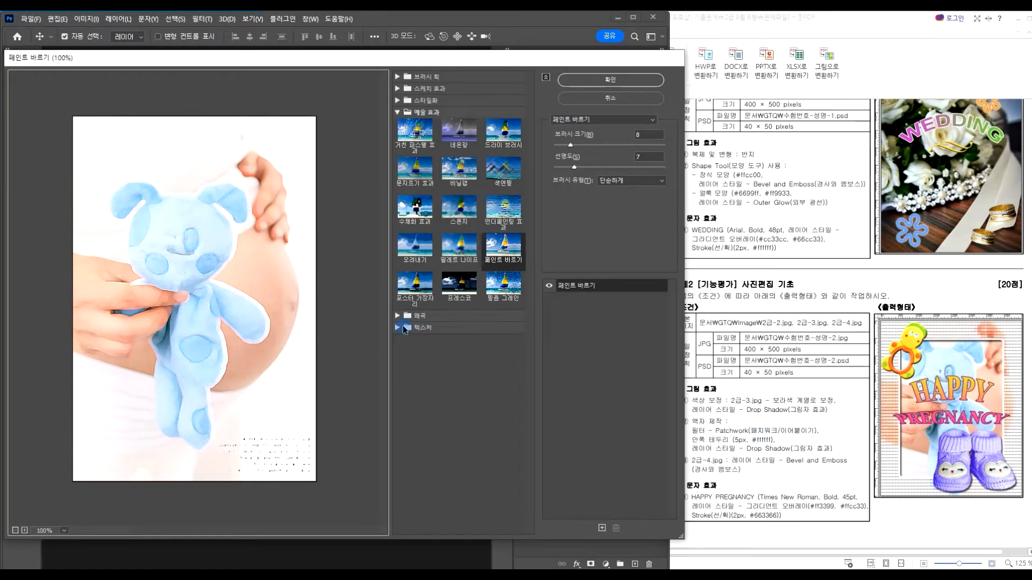
left_click(398, 328)
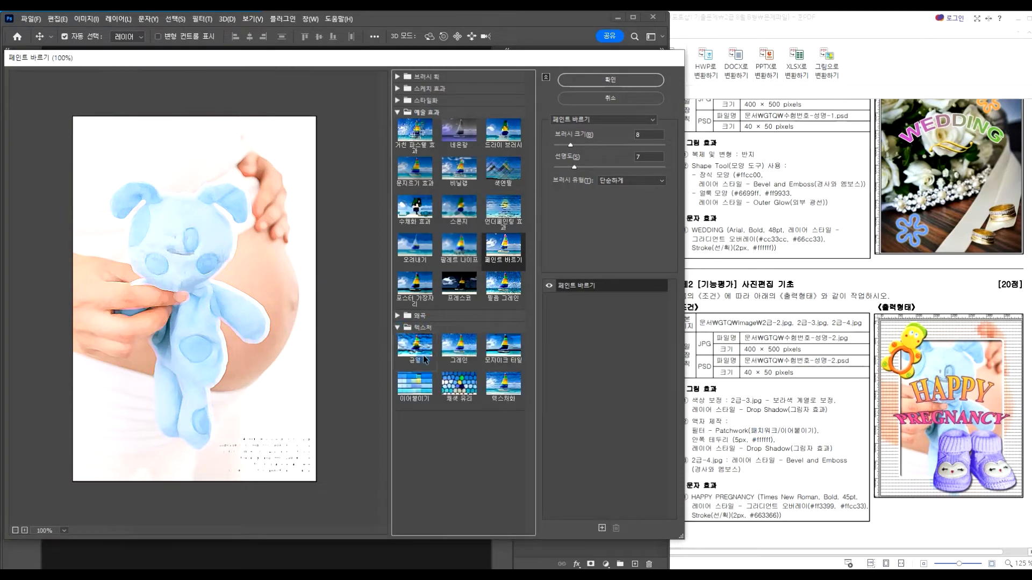
left_click(414, 387)
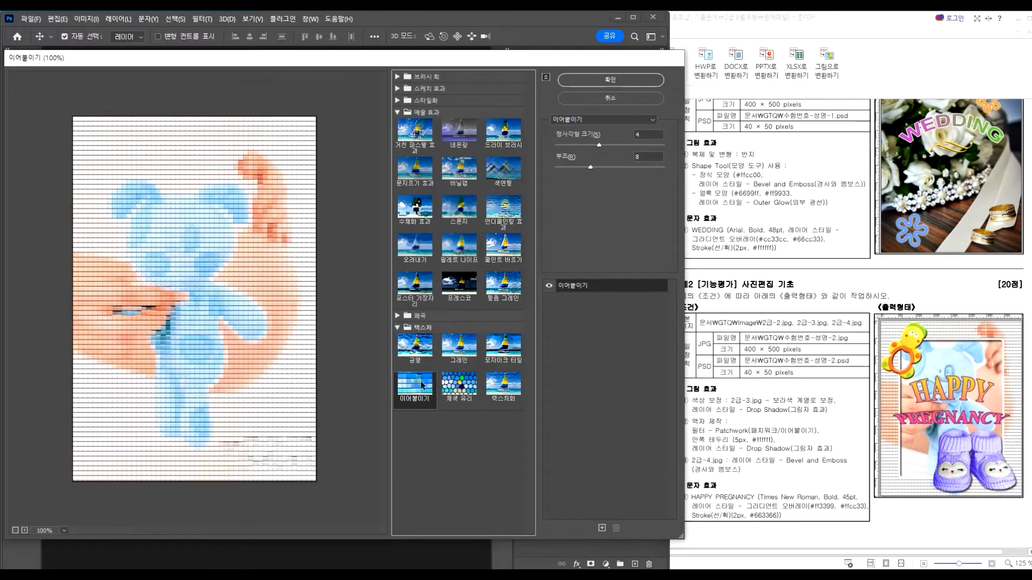
left_click(608, 82)
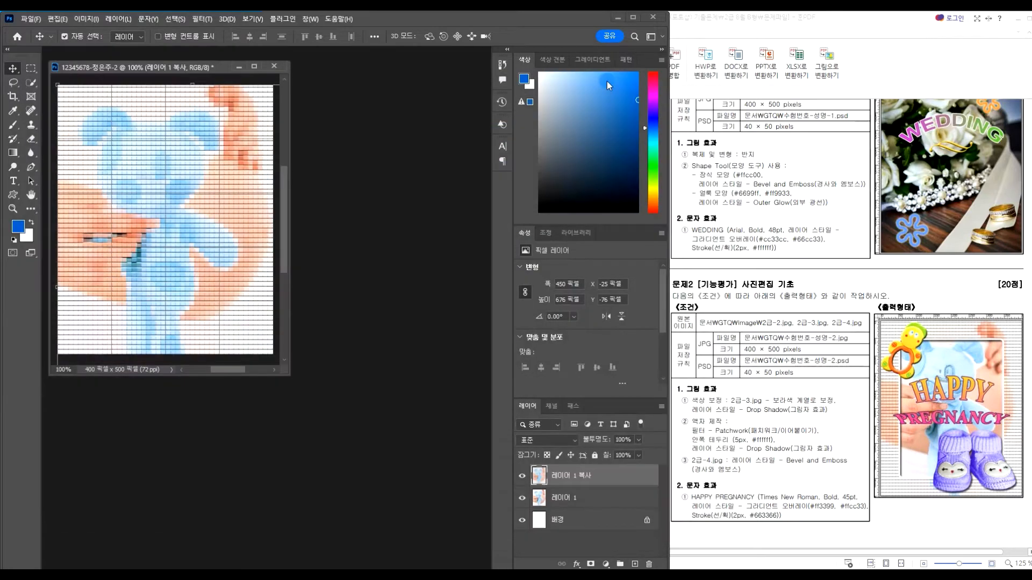
Enlarge the document window and choose the Rectangular Marquee tool
left_click_drag(285, 376, 300, 393)
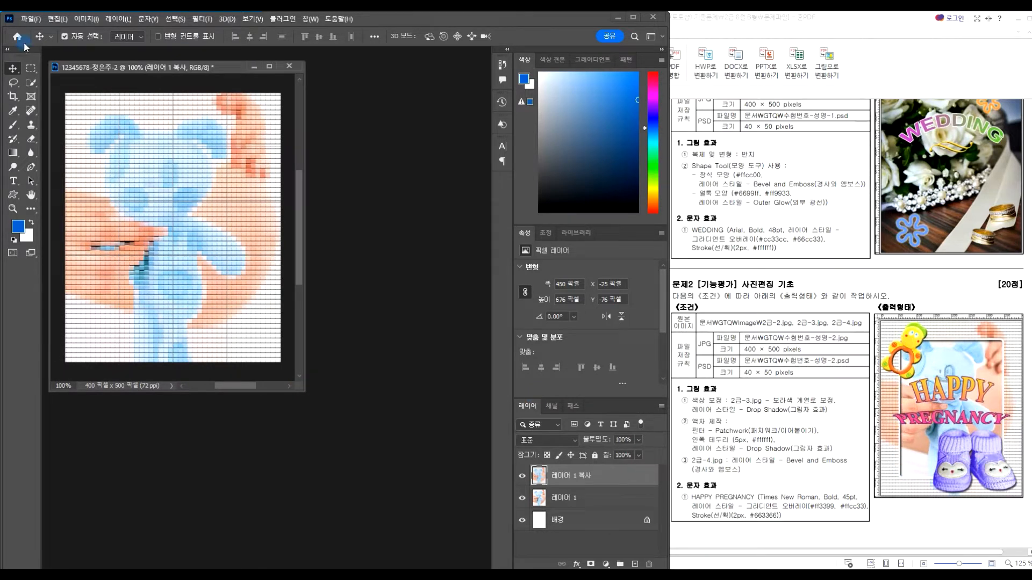
left_click(35, 68)
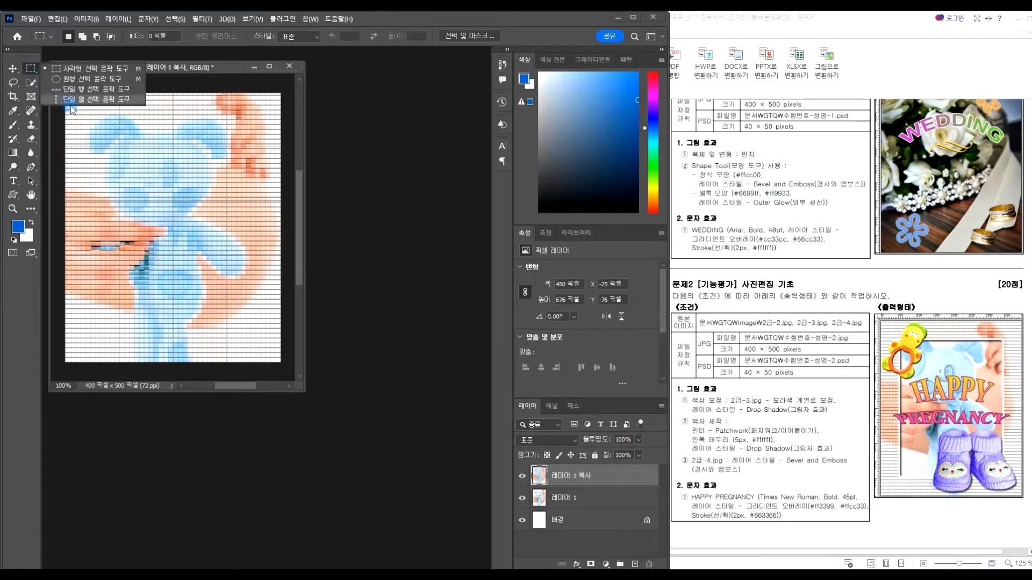
left_click(80, 70)
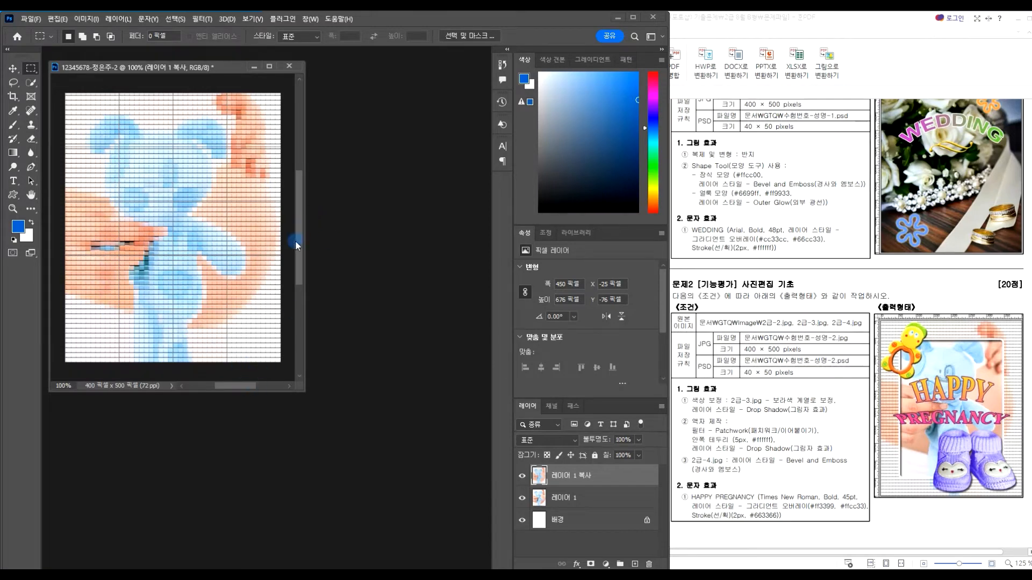
Turn on rulers and drag a rectangular selection over the centre of the image
left_click(253, 20)
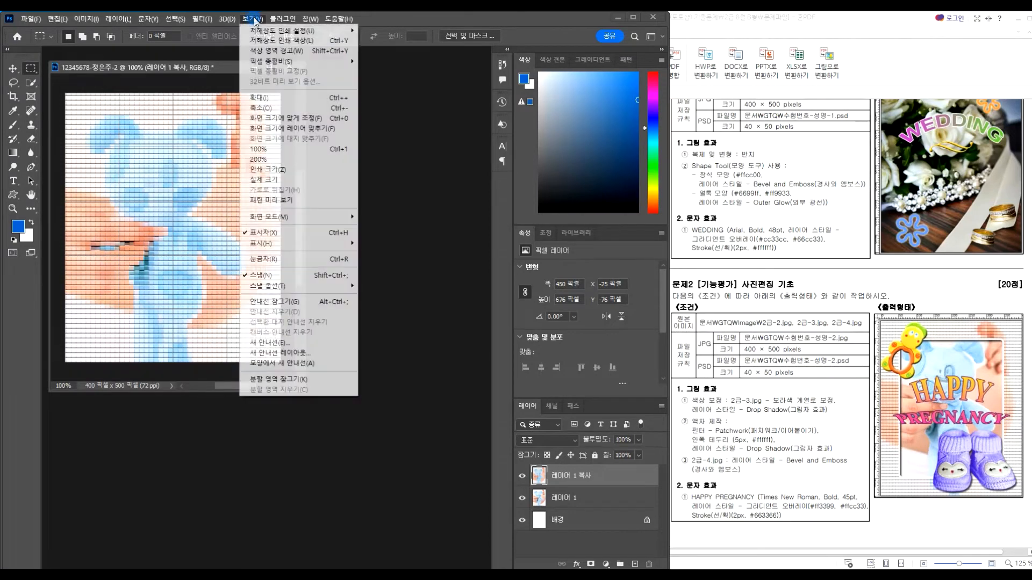
left_click(273, 260)
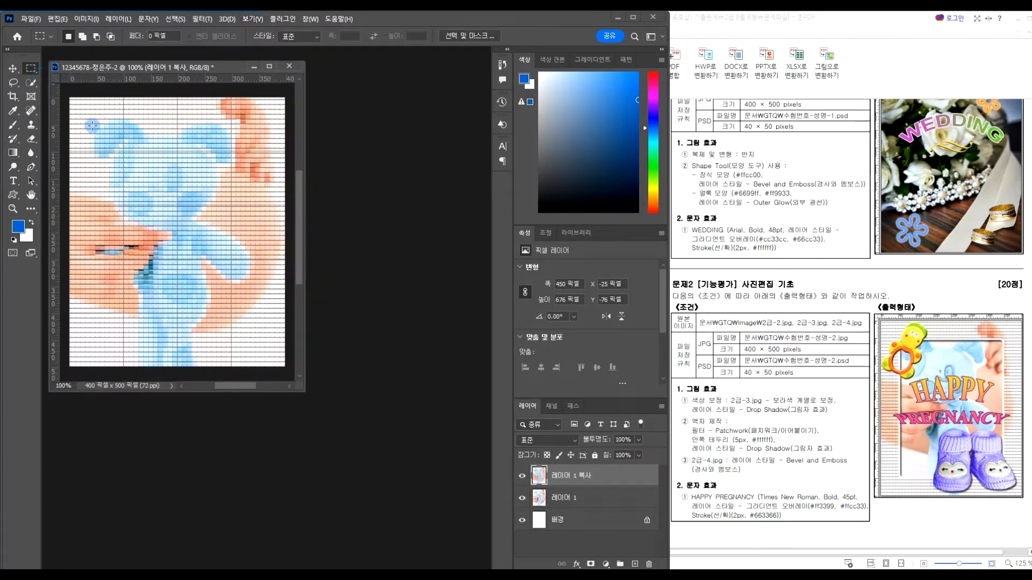
left_click_drag(96, 126, 262, 342)
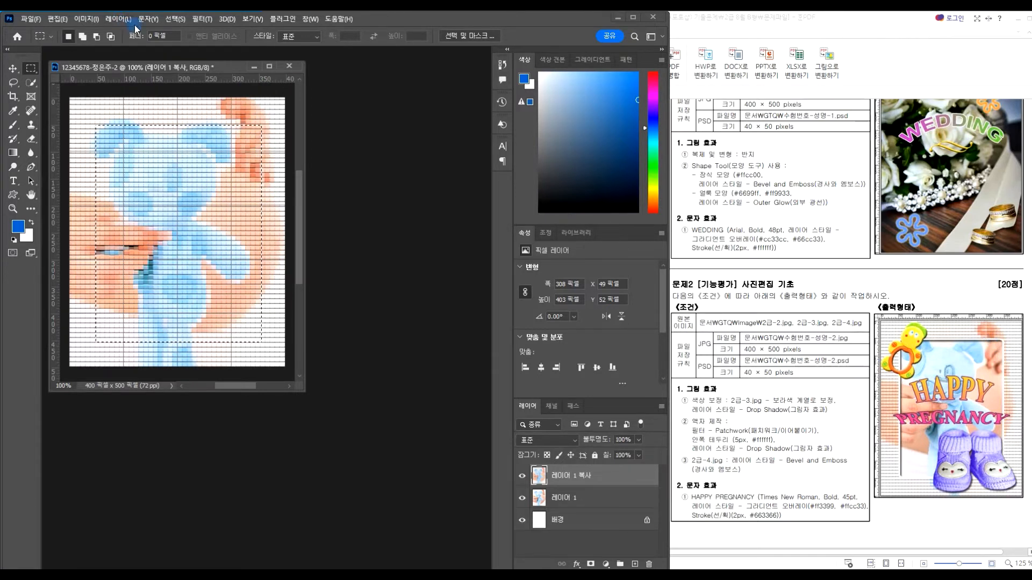
Smooth the selection with a 5 px radius and delete the patchwork inside it
left_click(175, 19)
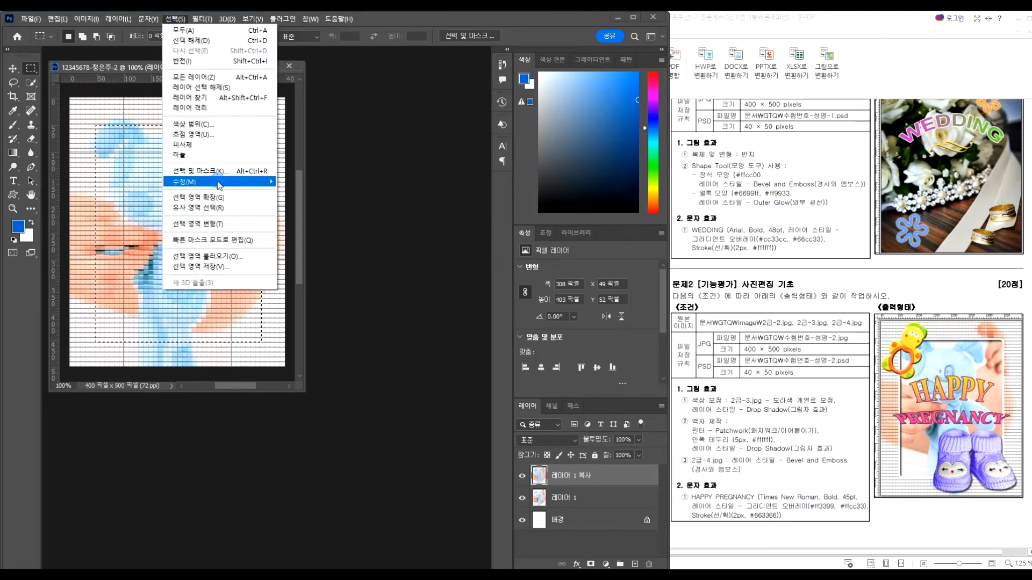
mouse_move(217, 183)
left_click(289, 193)
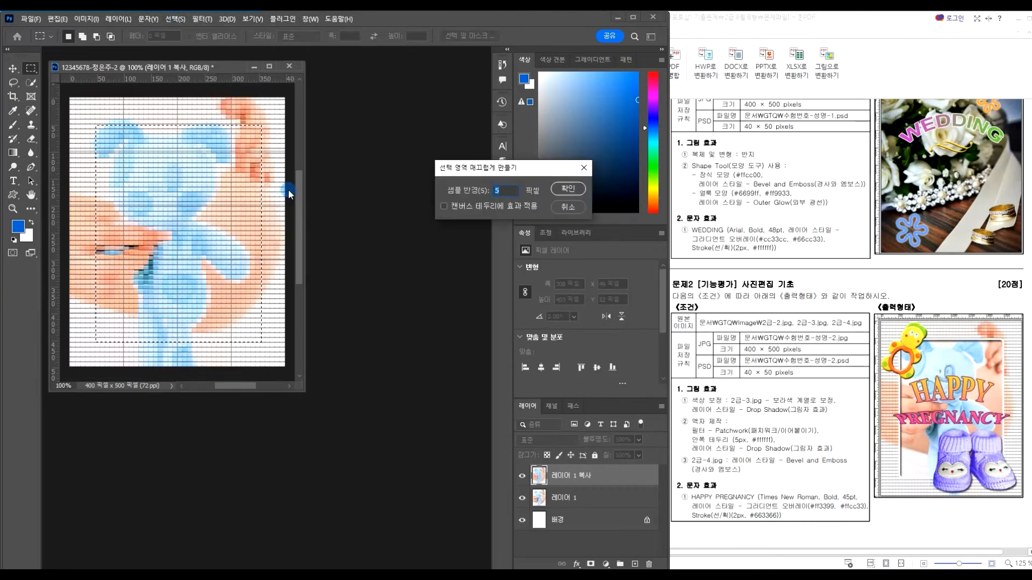
left_click(509, 191)
left_click(568, 189)
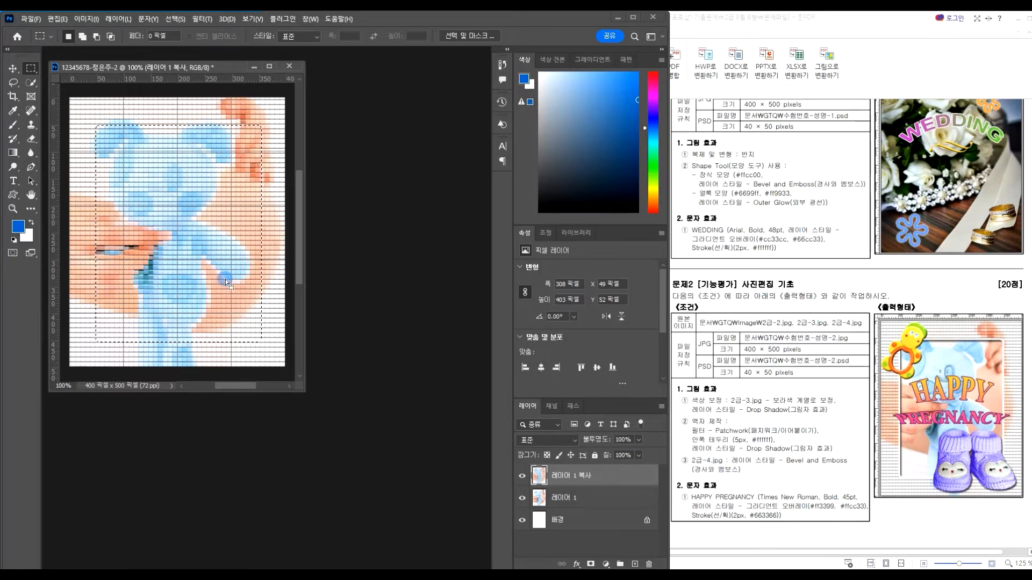
key("Delete")
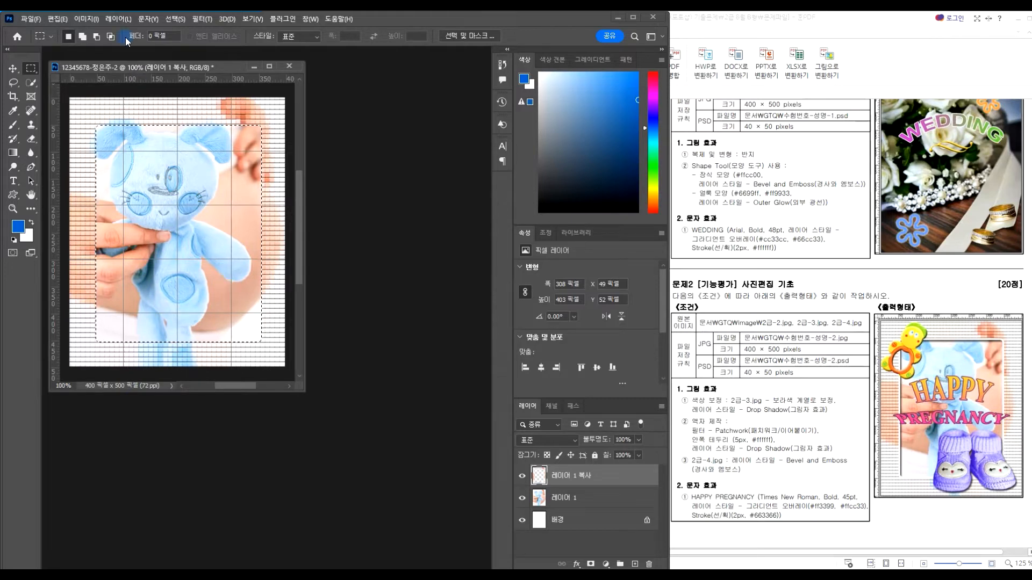
left_click(58, 19)
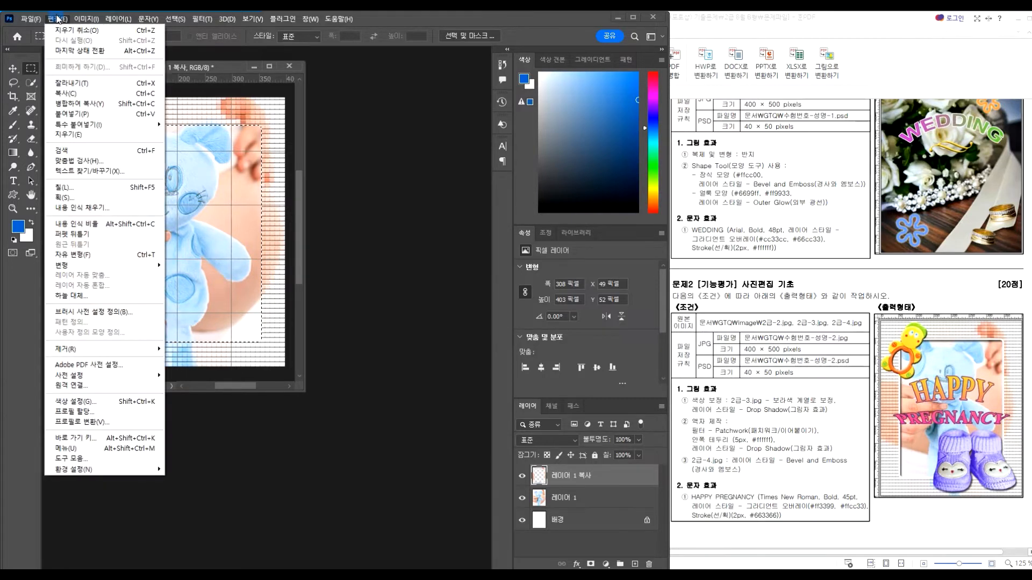
Stroke the rounded selection with a 5 px white (#FFFFFF) line
left_click(77, 202)
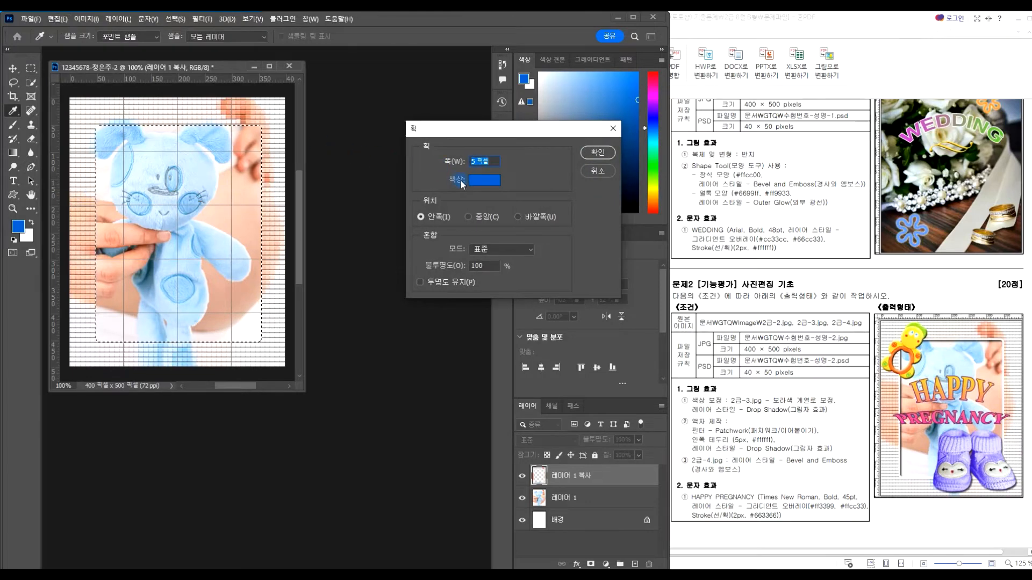
left_click(481, 181)
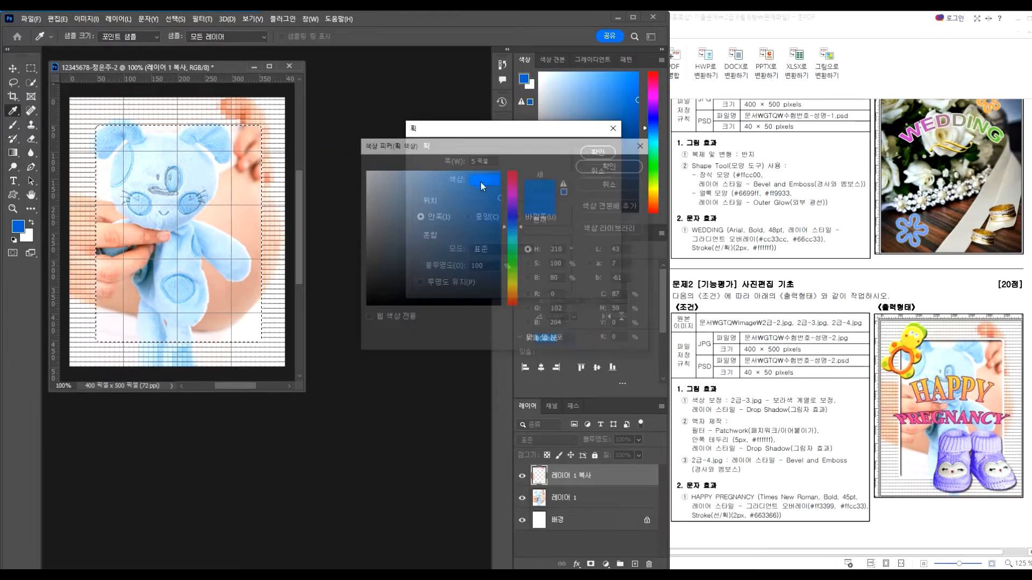
type("FF")
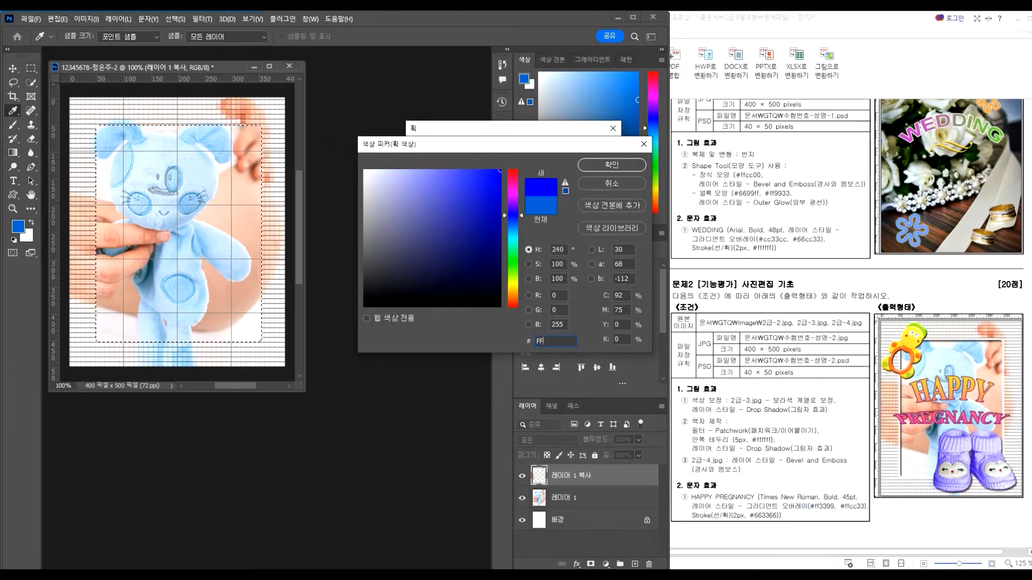
type("FFFF")
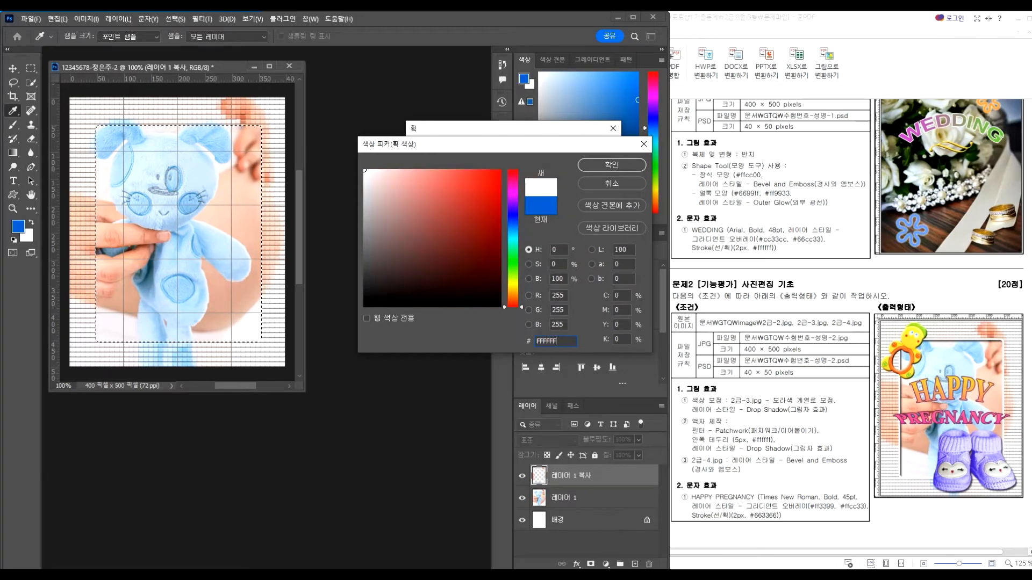
key("Return")
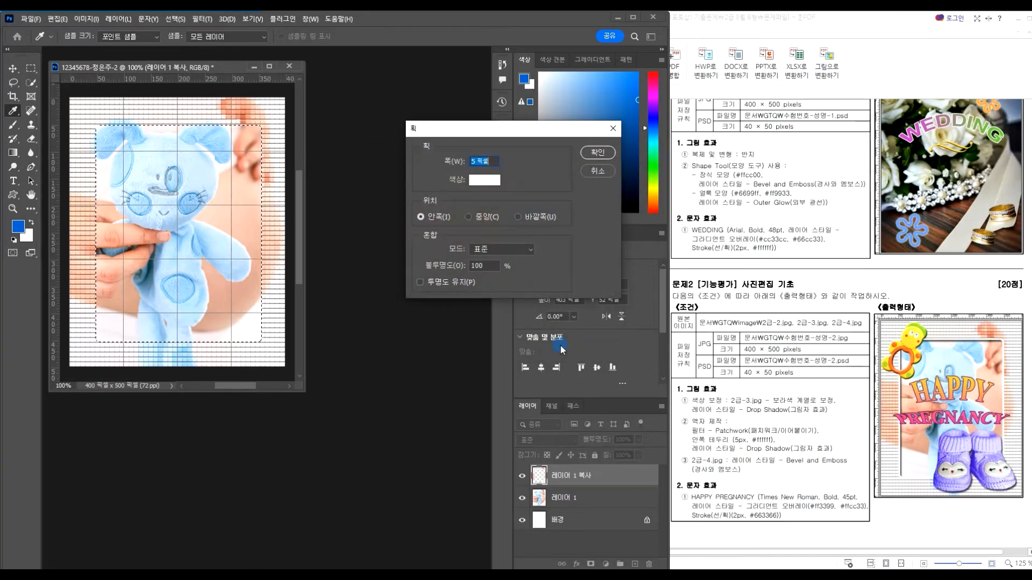
left_click(593, 153)
key("m")
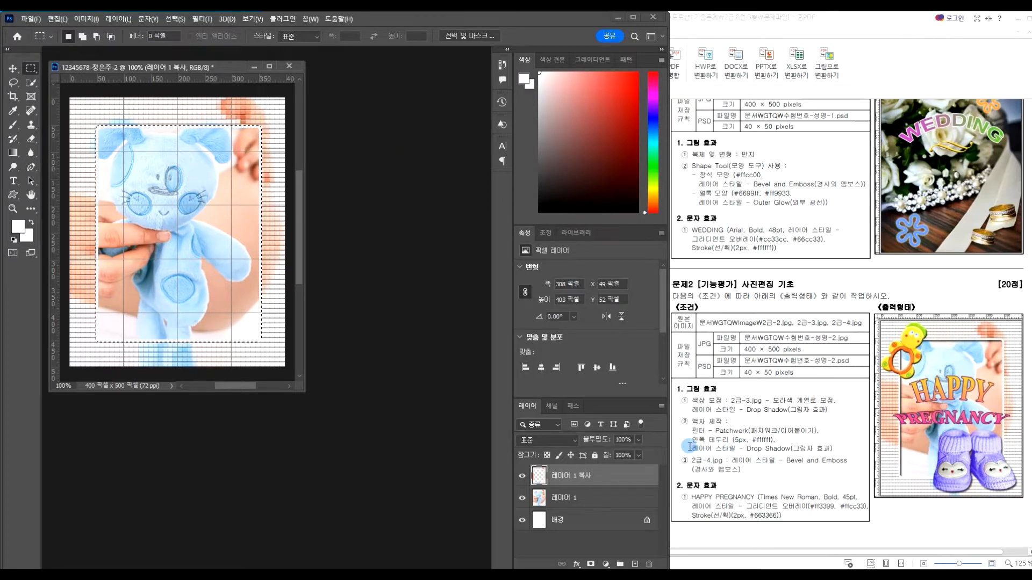
Add a Drop Shadow to '레이어 1 복사': opacity 31%, angle 128°, distance 9, spread 8, size 8
left_click(577, 565)
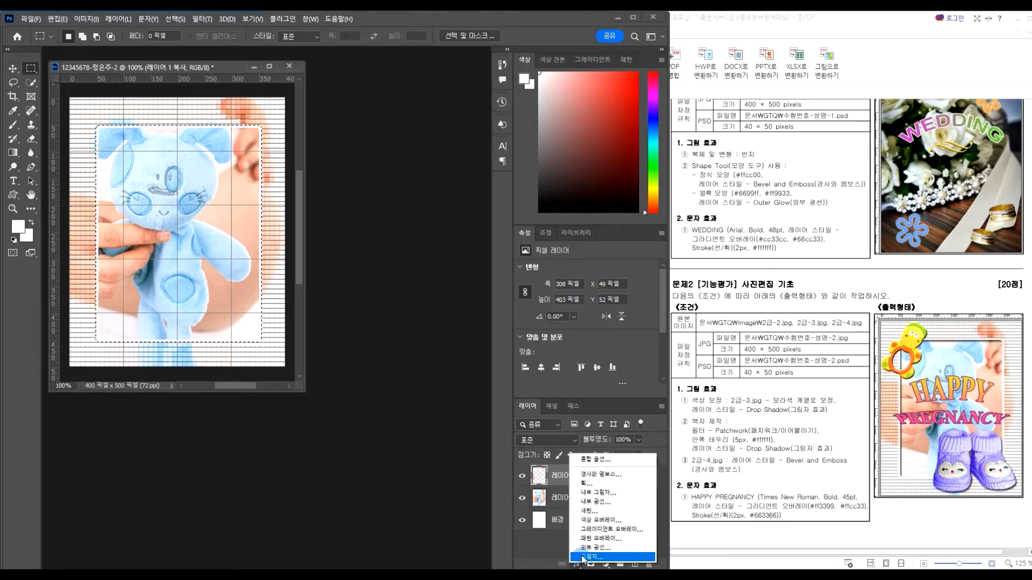
left_click(582, 556)
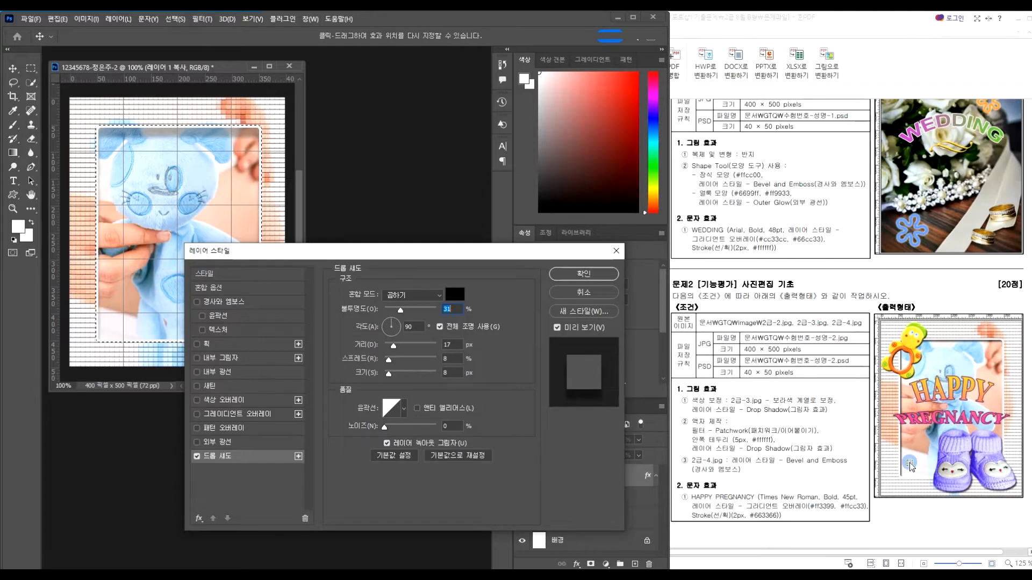
left_click(386, 327)
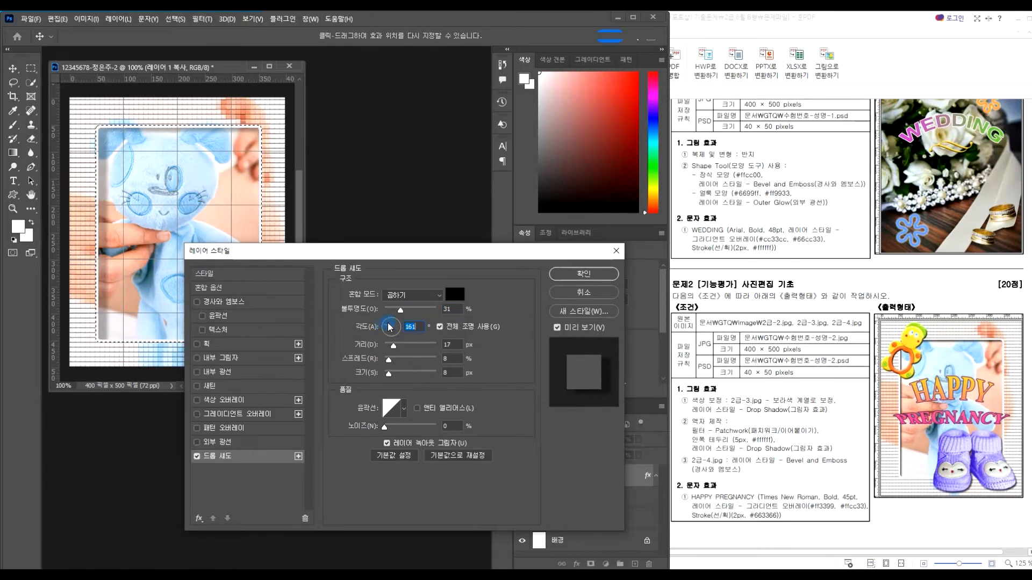
left_click_drag(390, 327, 390, 323)
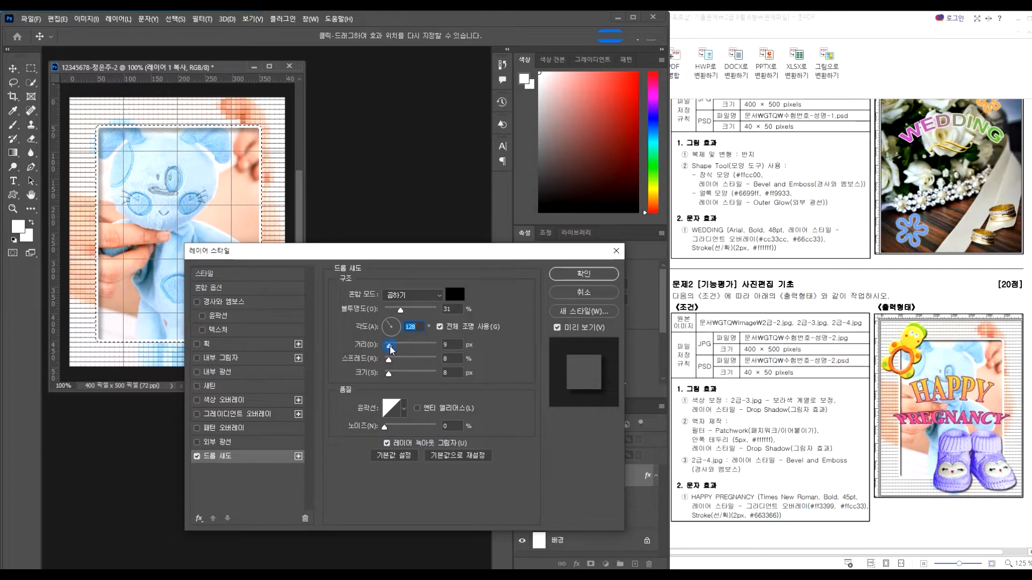
left_click(579, 276)
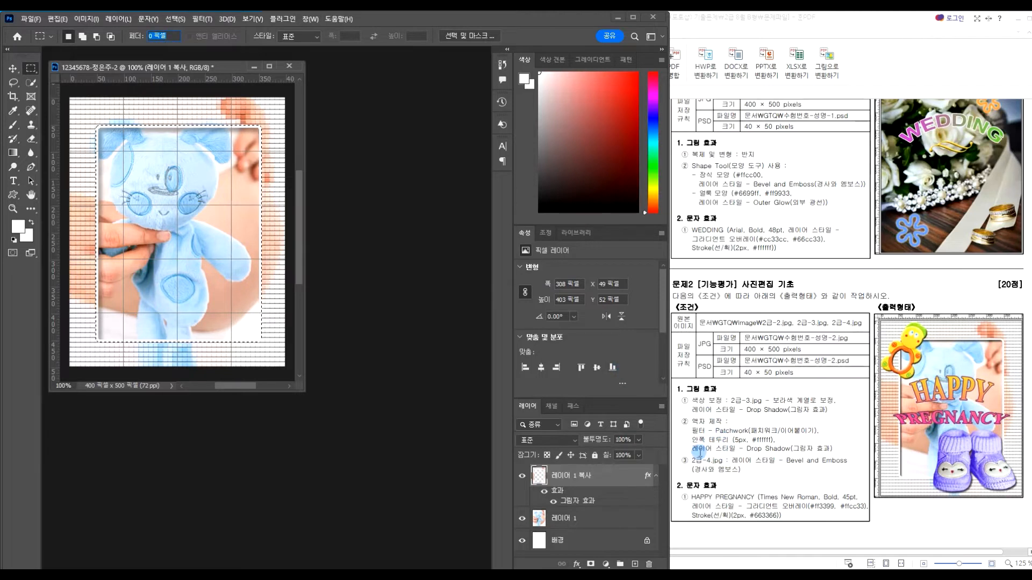
left_click(12, 69)
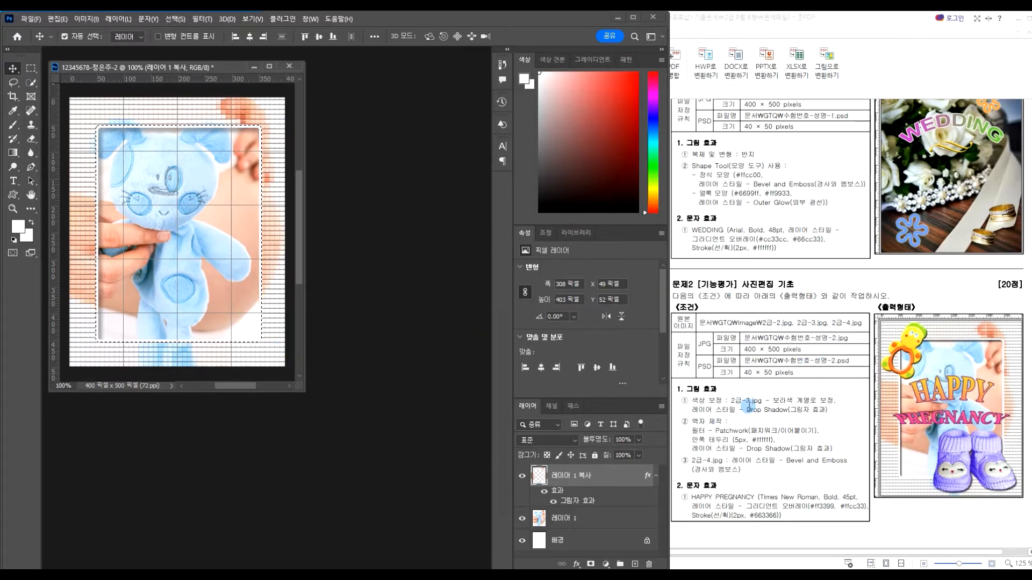
Open the booties photo 2급-3.jpg and drag it into a floating window
double_click(371, 412)
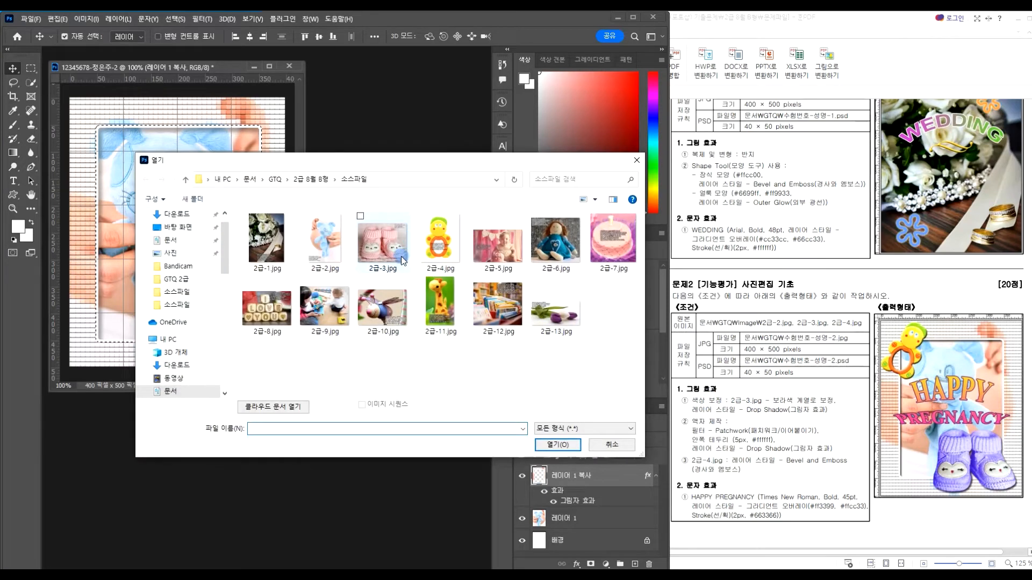
left_click(387, 248)
double_click(387, 247)
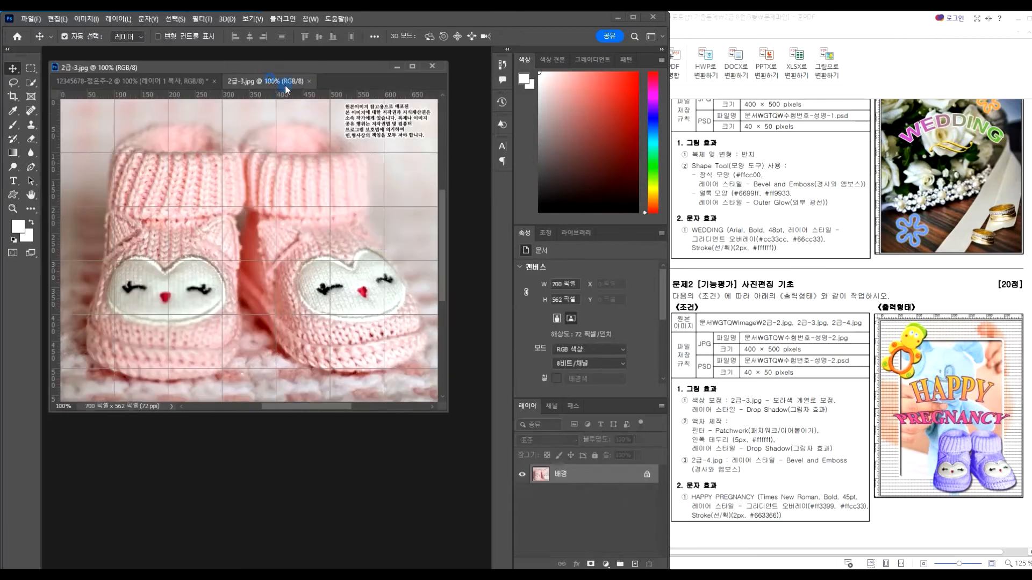
left_click_drag(284, 85, 382, 168)
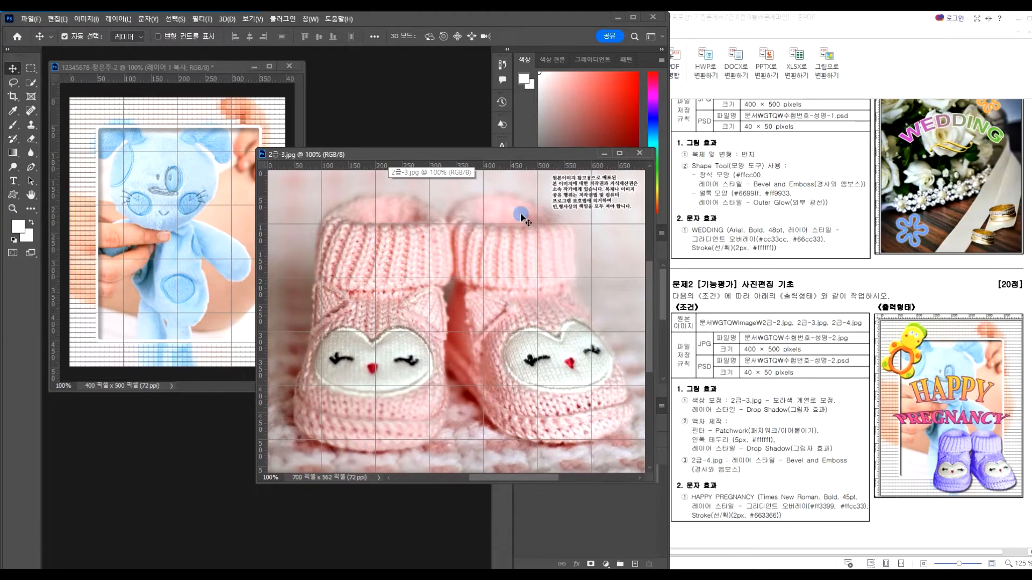
Try selecting the left bootie with a 42 px Quick Selection brush, then deselect
left_click(32, 83)
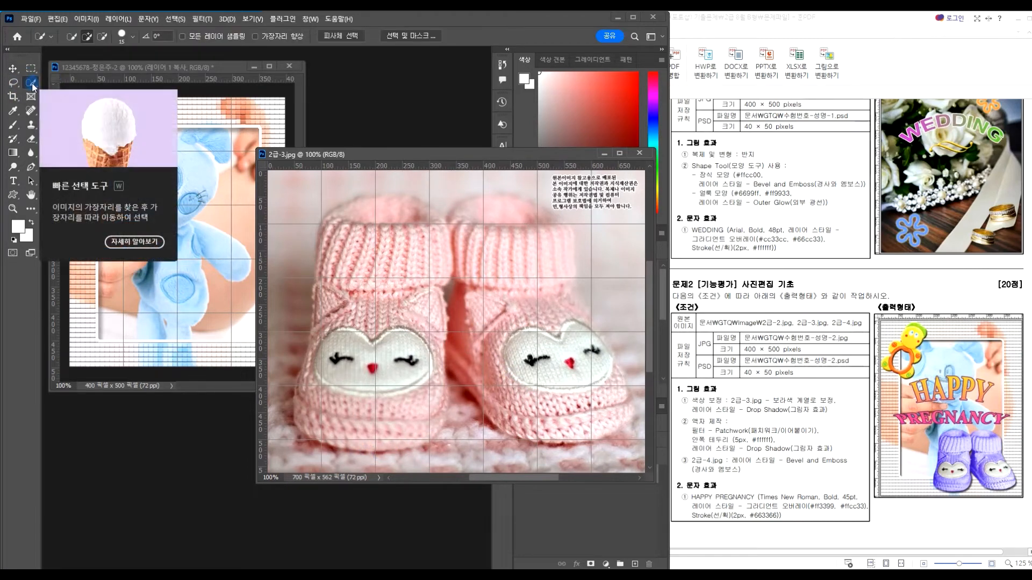
right_click(32, 83)
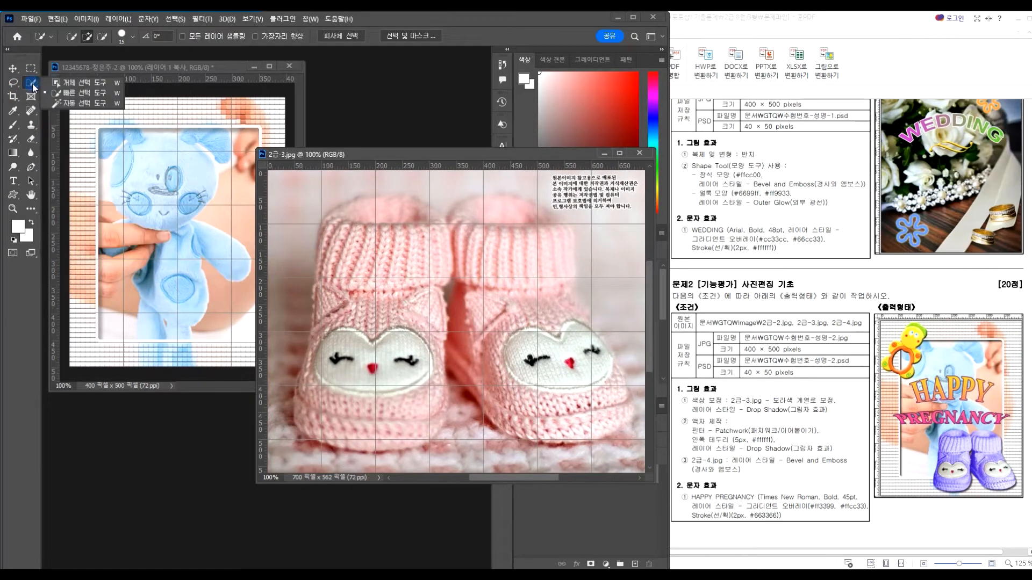
left_click(78, 96)
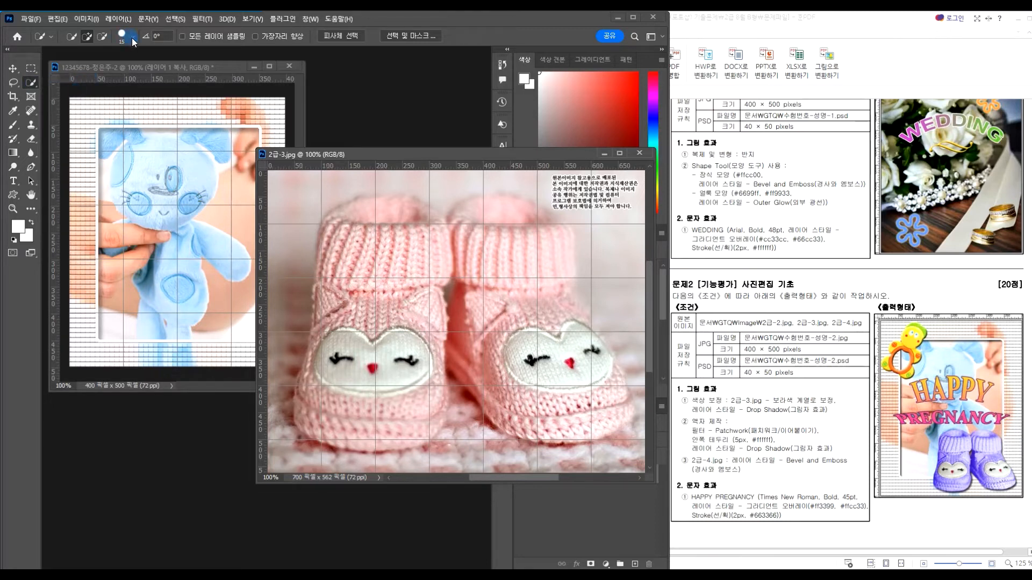
left_click(132, 37)
left_click_drag(94, 70, 96, 70)
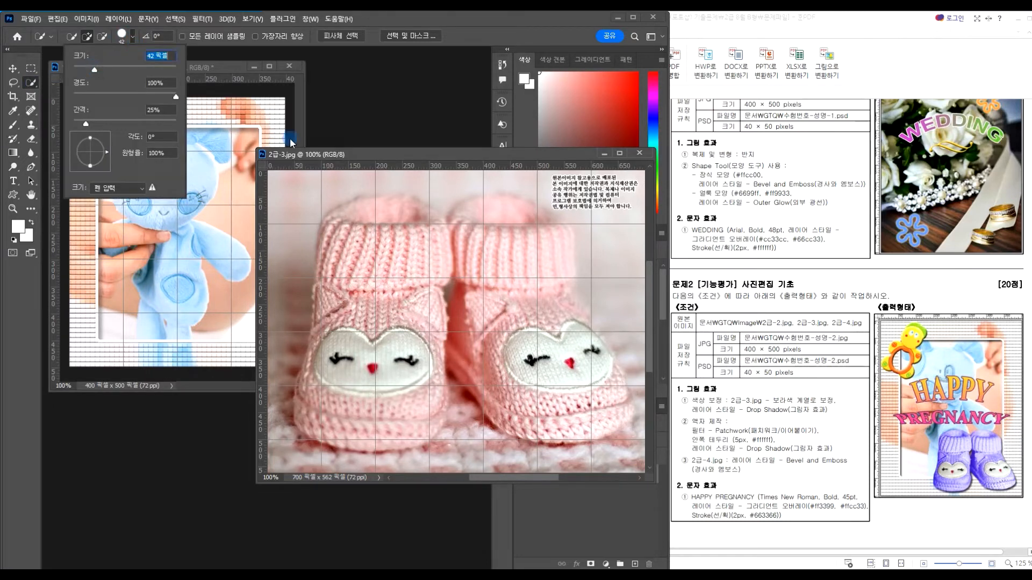
left_click(379, 241)
left_click(390, 214)
mouse_move(365, 213)
left_mouse_down()
mouse_move(343, 236)
mouse_move(358, 371)
mouse_move(415, 420)
mouse_move(453, 252)
mouse_move(514, 302)
mouse_move(552, 368)
mouse_move(533, 431)
left_mouse_up()
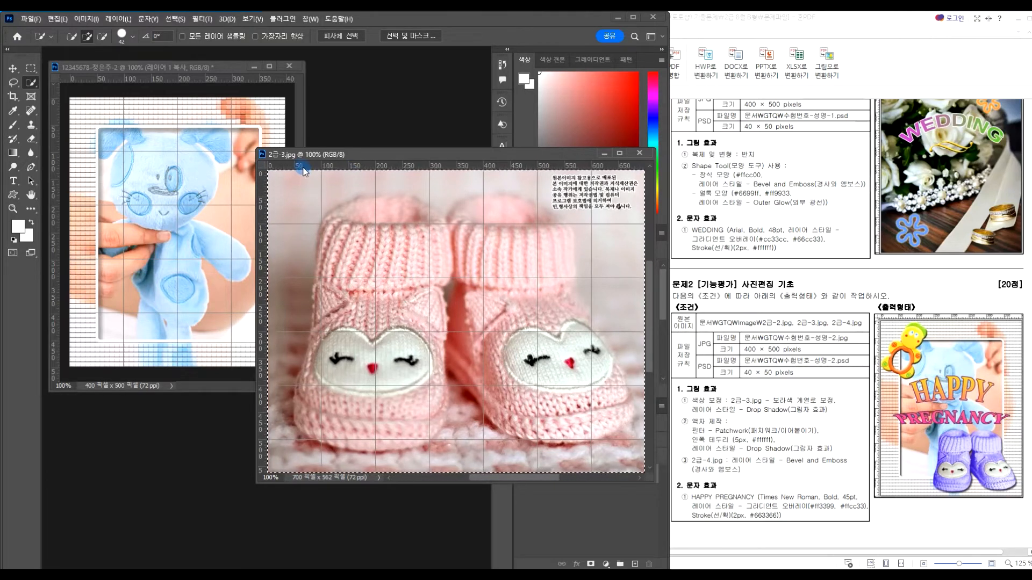
key("ctrl+d")
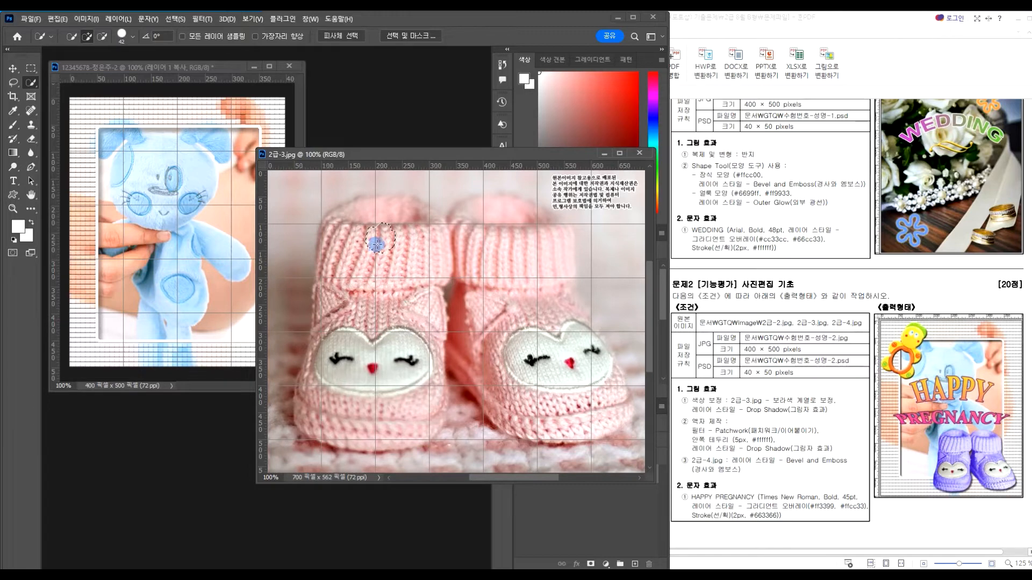
Select both booties by dragging an Object Selection box around them
right_click(33, 84)
left_click(80, 85)
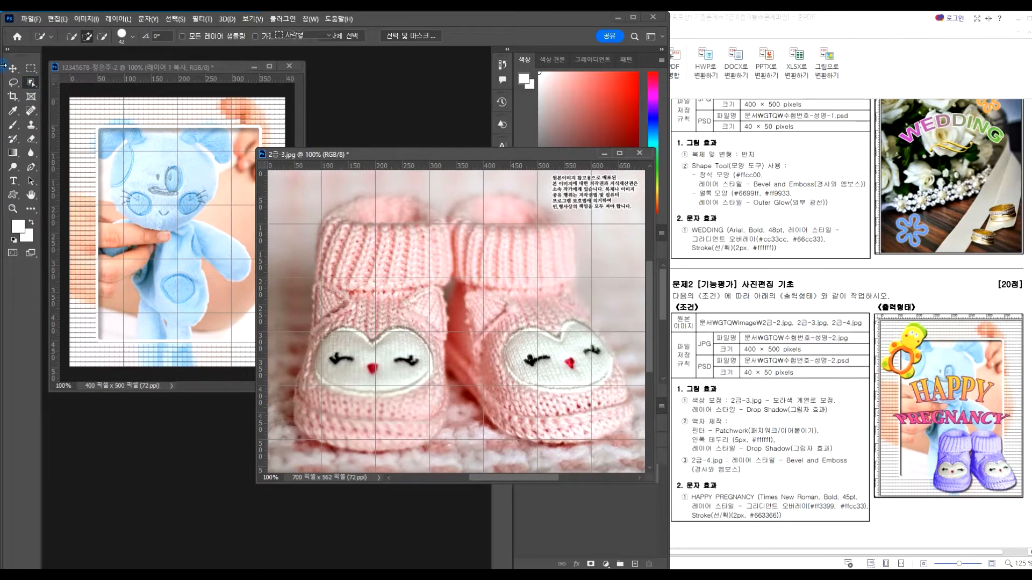
left_click_drag(282, 185, 638, 452)
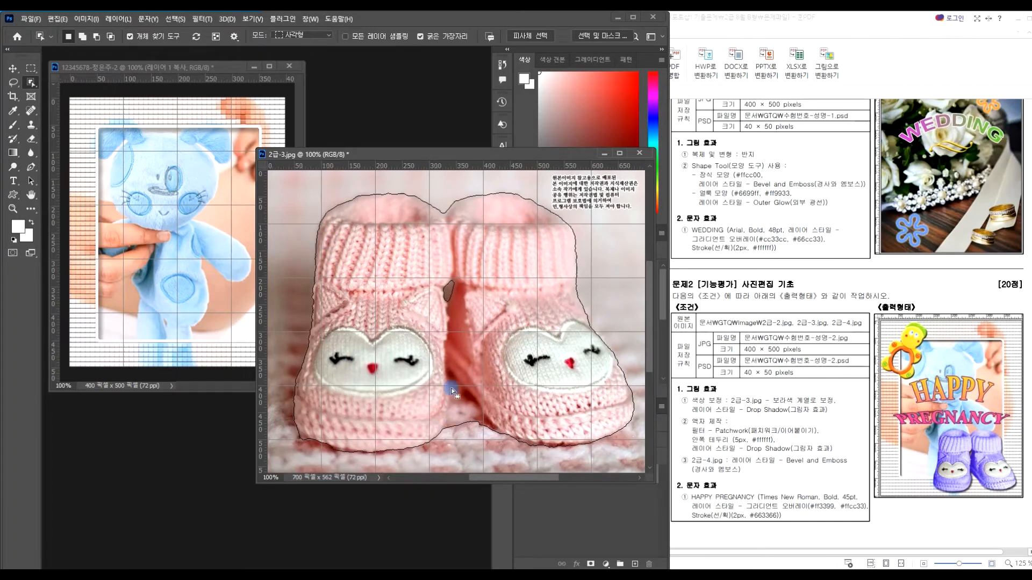
Subtract the stray background between the booties using Quick Selection in subtract mode
right_click(32, 83)
left_click(64, 93)
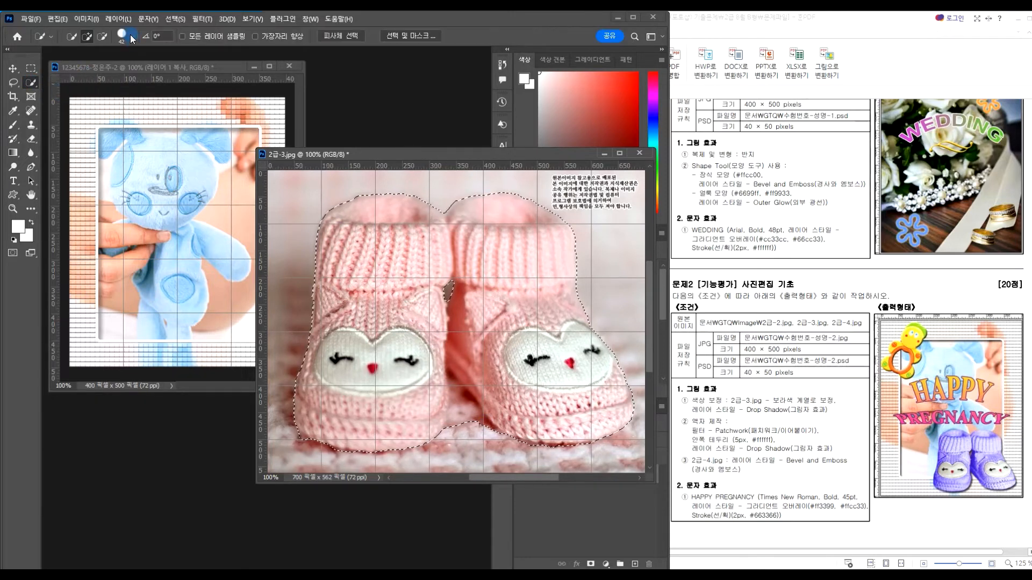
left_click(132, 36)
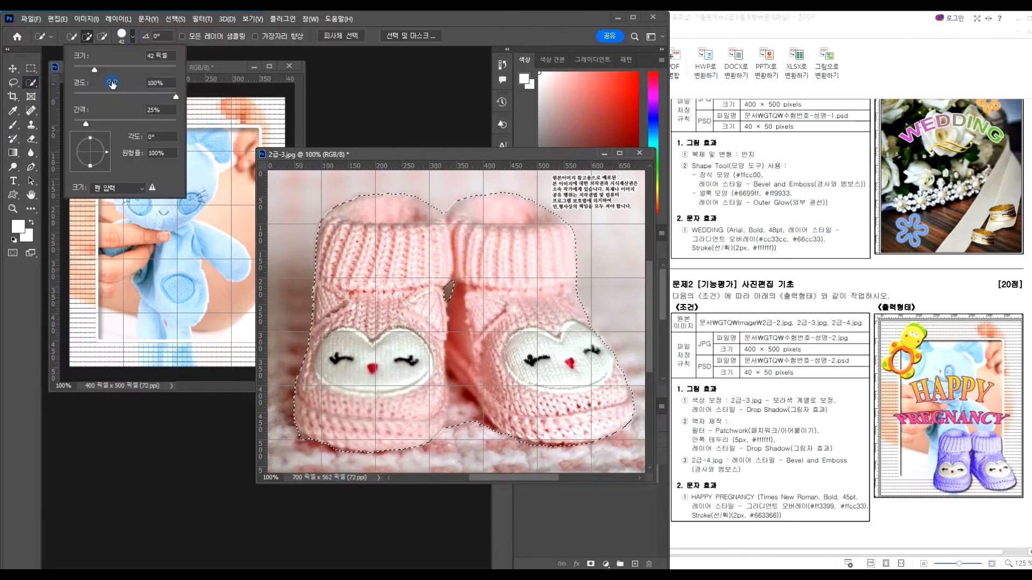
left_click(102, 39)
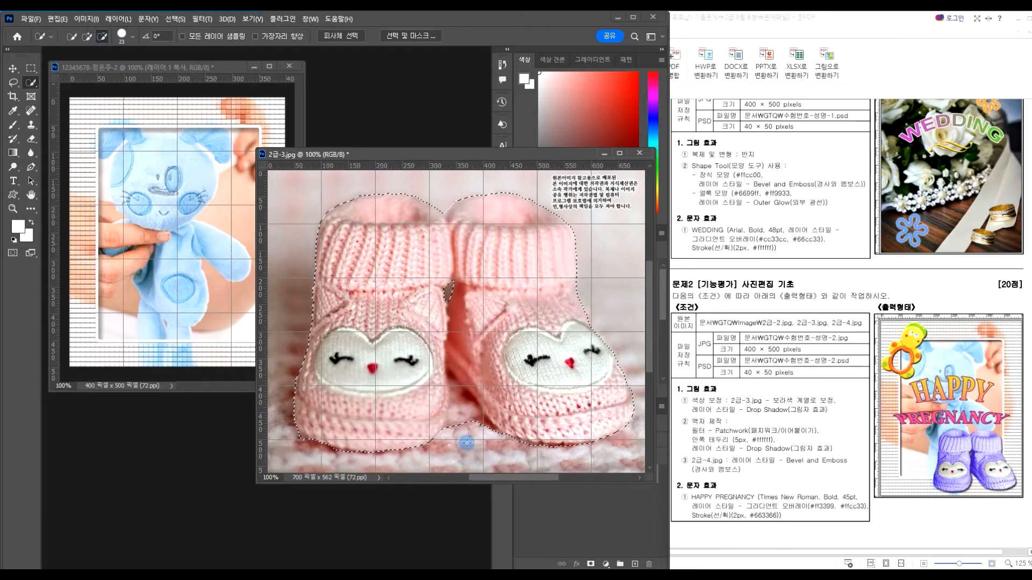
left_click_drag(454, 429, 454, 392)
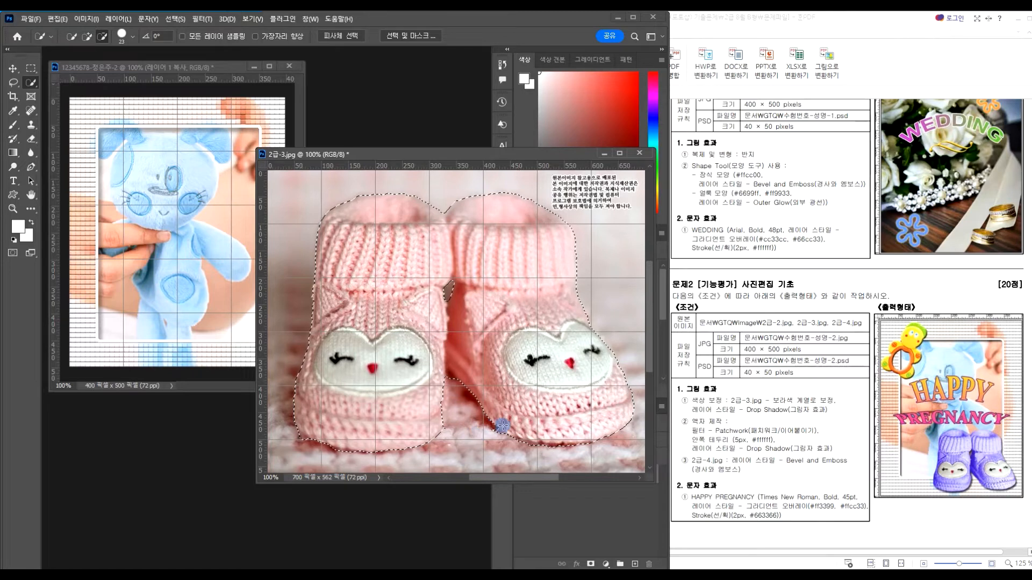
Paste the booties into the composite and scale them to about 30% near the bottom
left_click(172, 68)
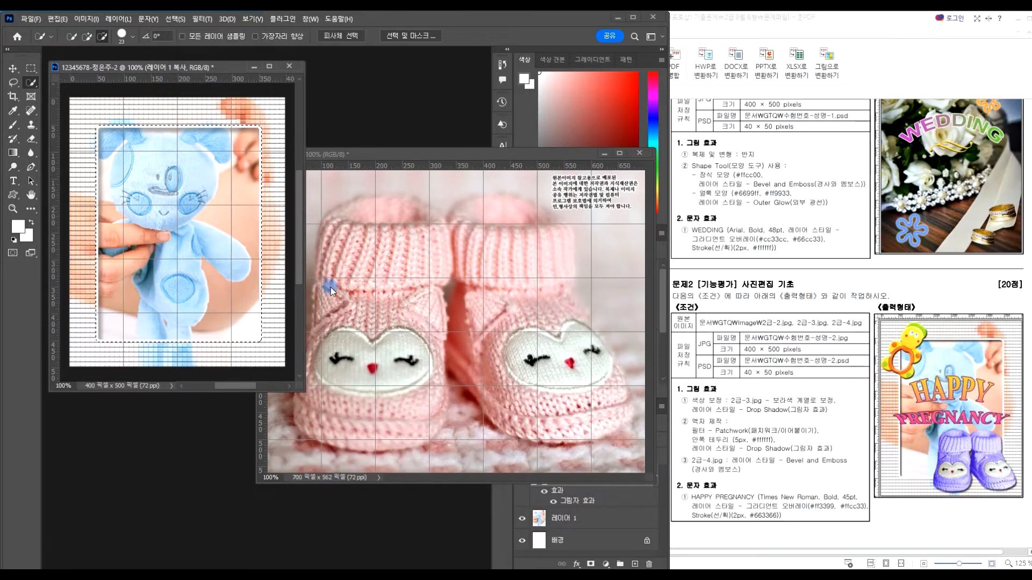
key("ctrl+v")
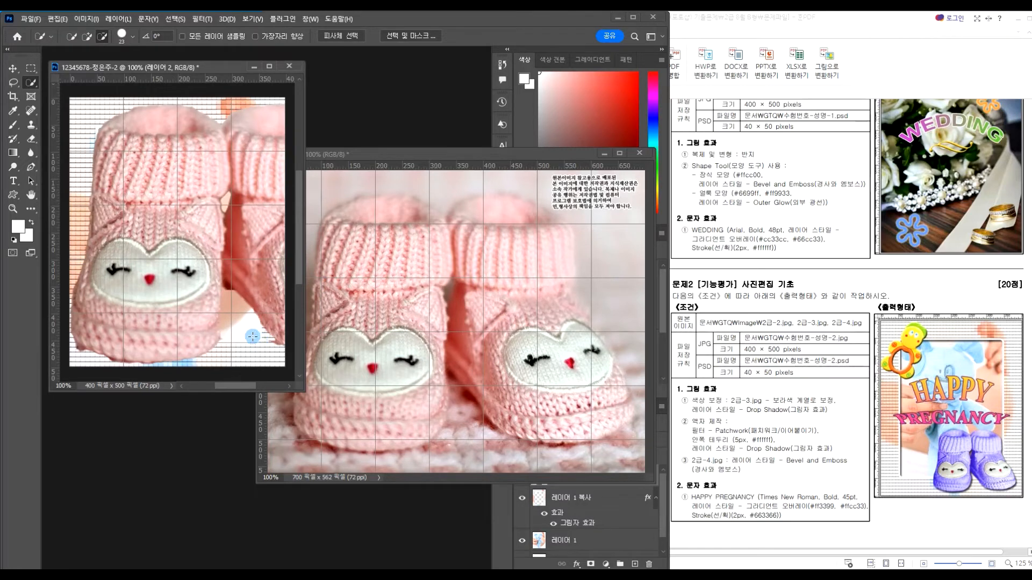
key("ctrl+t")
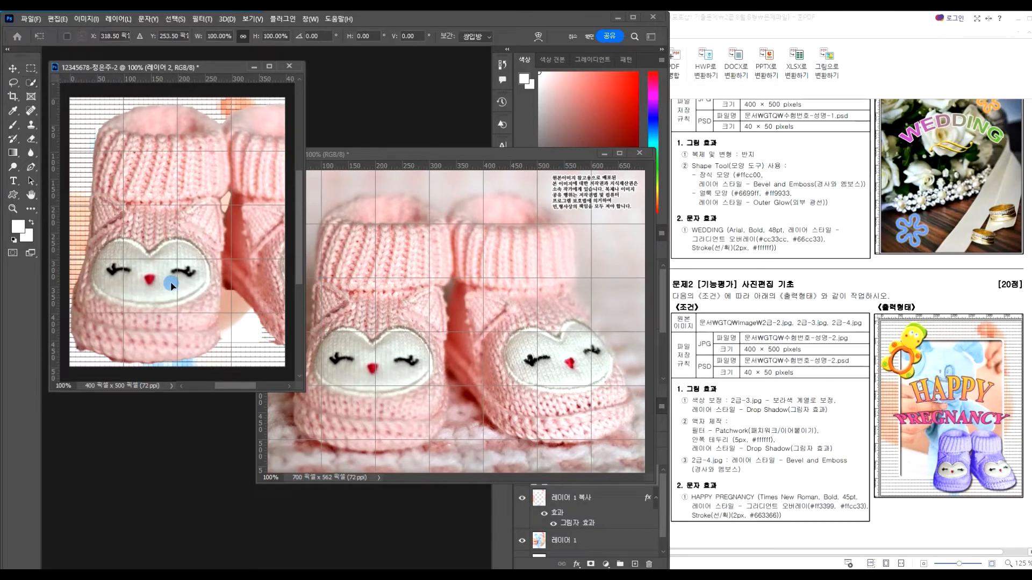
left_click_drag(186, 166, 218, 190)
left_click_drag(100, 124, 146, 277)
left_click_drag(114, 226, 218, 304)
key("Return")
Close 2급-3.jpg without saving changes
key("w")
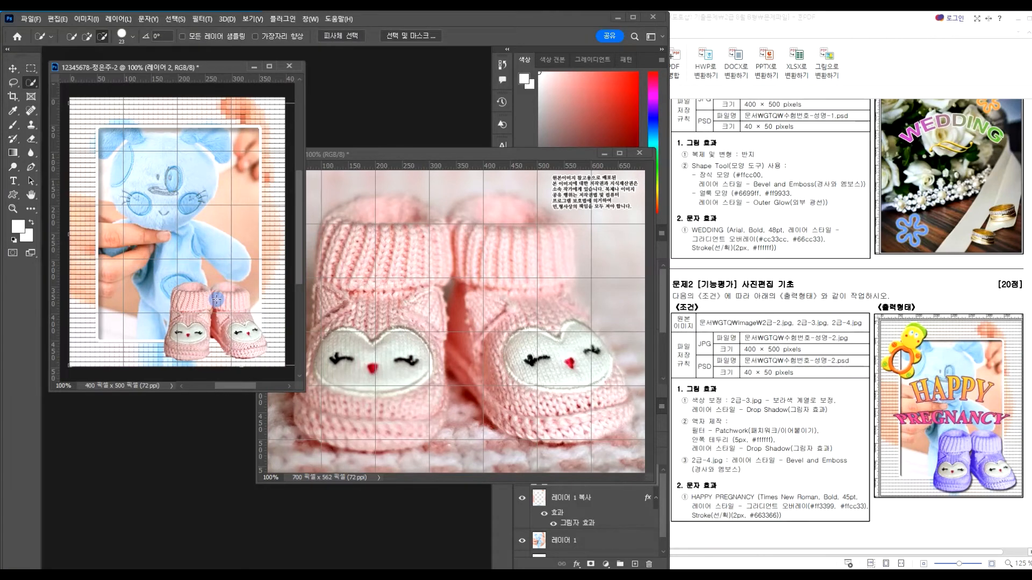
left_click(643, 153)
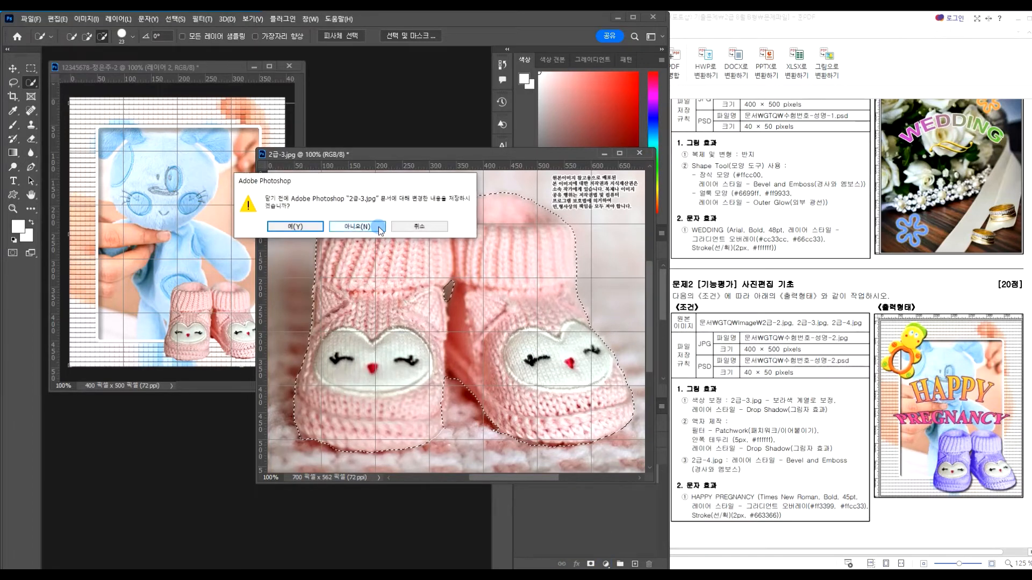
left_click(379, 228)
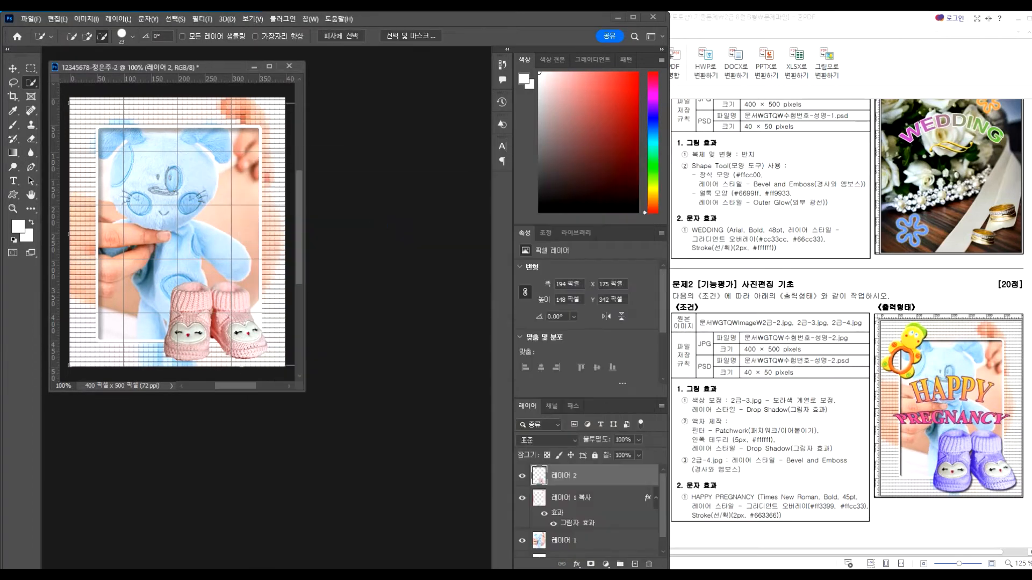
Add a Hue/Saturation adjustment (Hue −112, Saturation +46) clipped to the booties layer
left_click(606, 564)
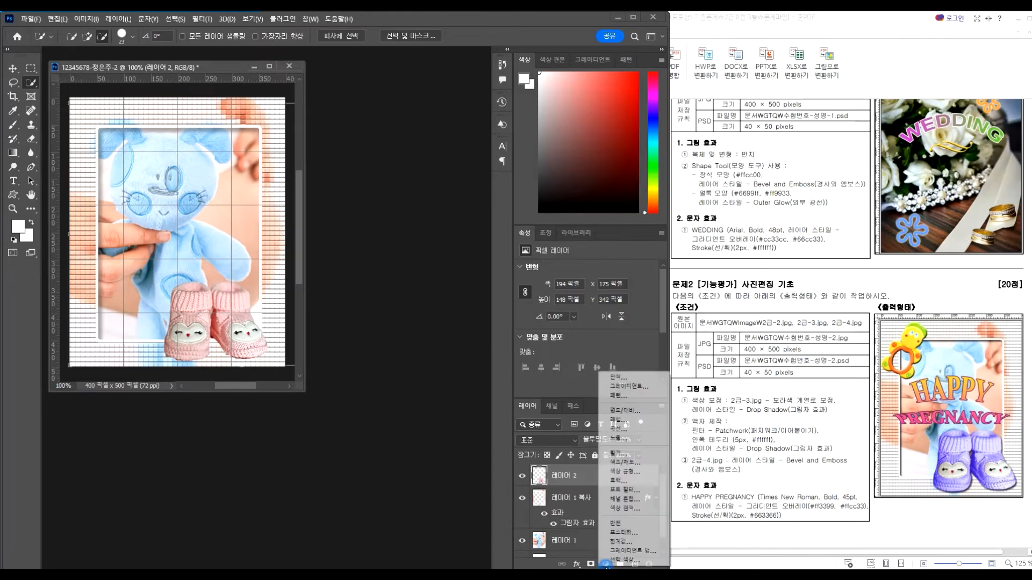
left_click(624, 462)
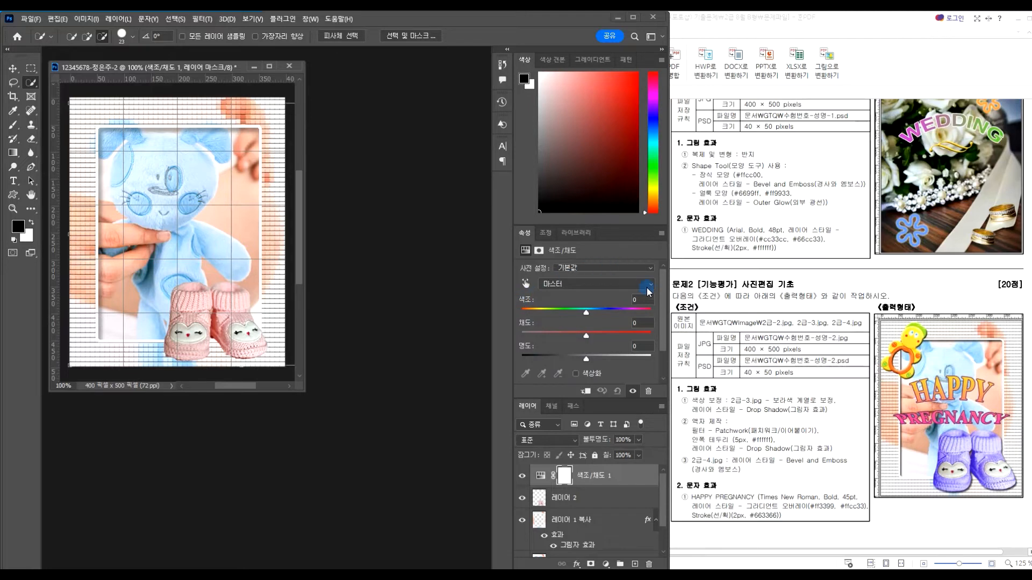
left_click_drag(586, 316, 617, 339)
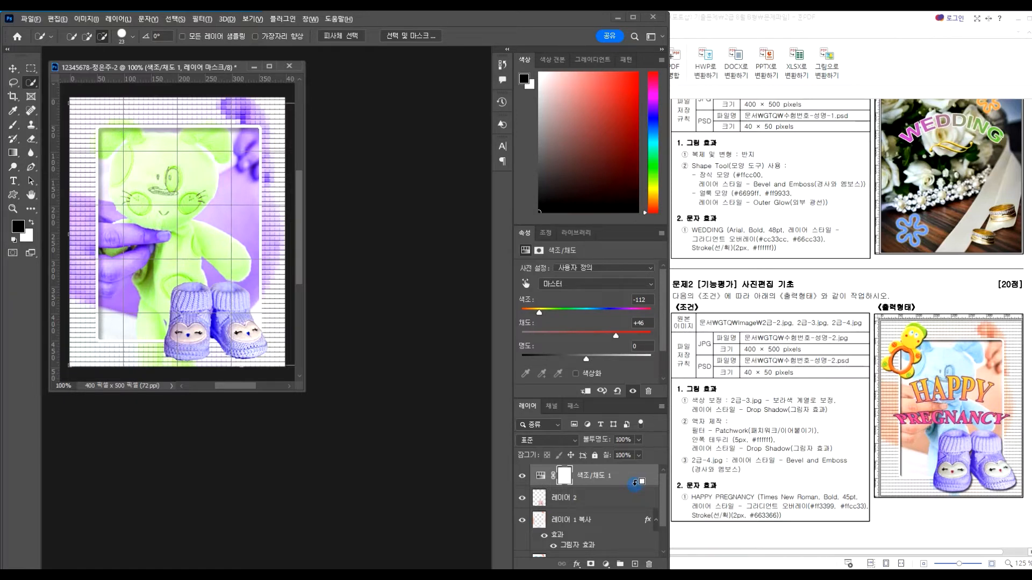
left_click(636, 485, "alt")
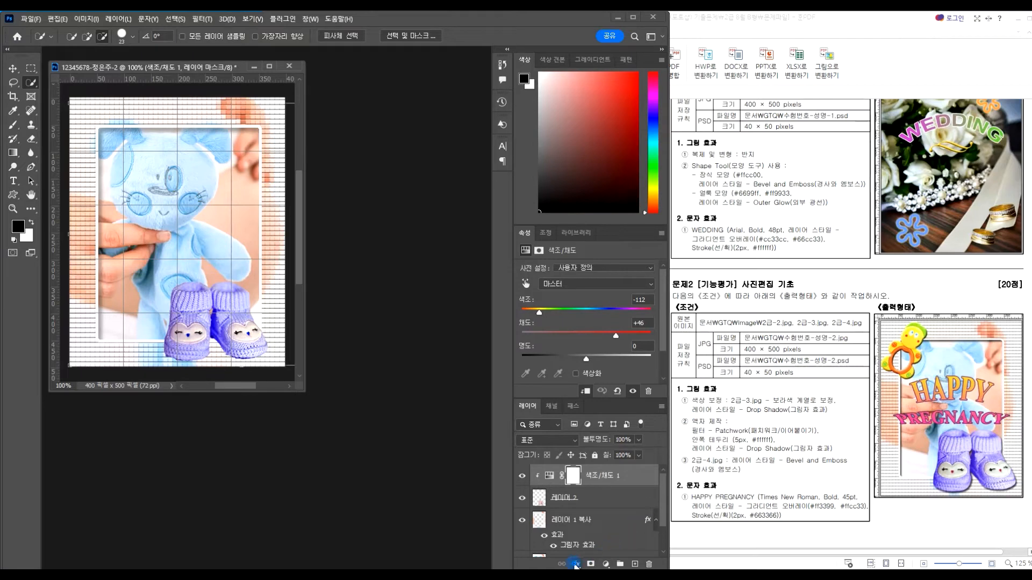
Start a drop shadow on the hue/saturation layer by mistake, then cancel it
left_click(576, 564)
left_click(588, 556)
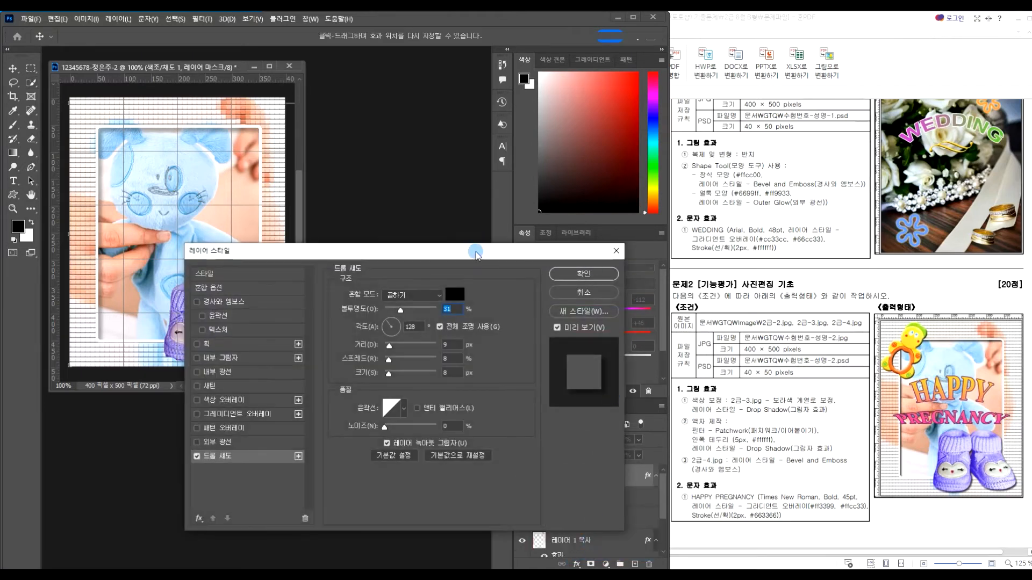
left_click_drag(457, 257, 570, 214)
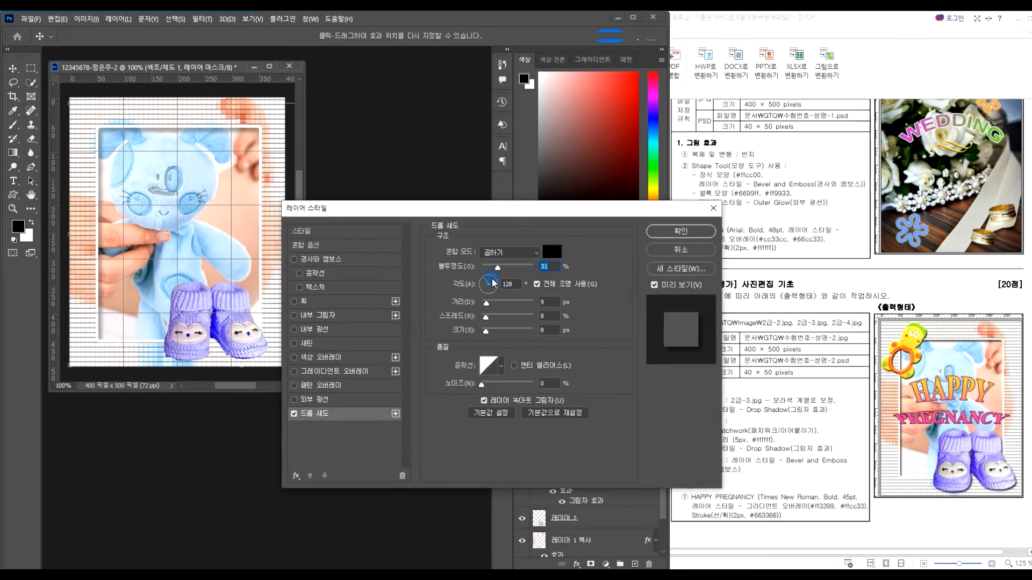
mouse_move(493, 279)
left_mouse_down()
mouse_move(490, 288)
mouse_move(485, 280)
left_mouse_up()
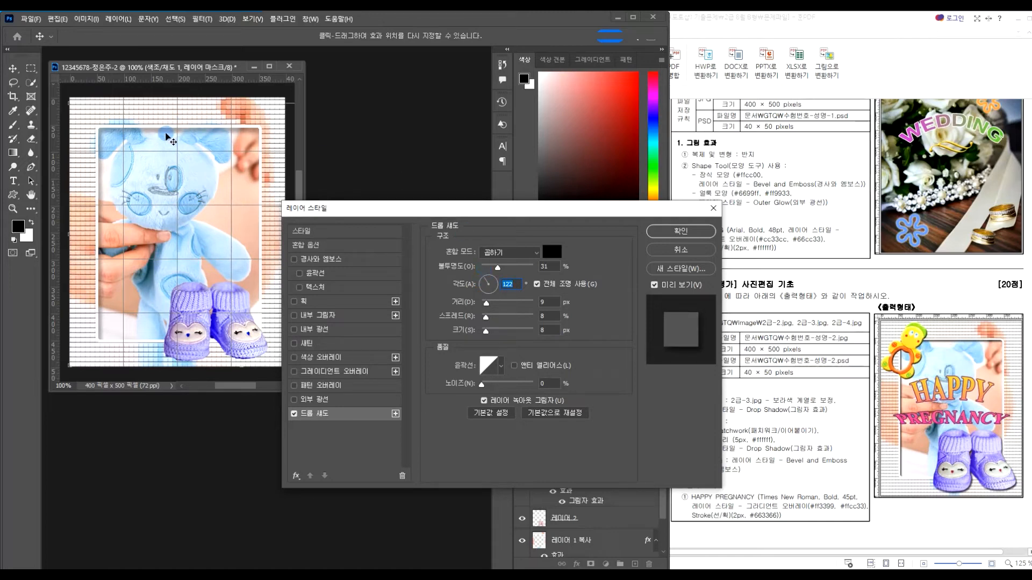
left_click_drag(490, 209, 530, 112)
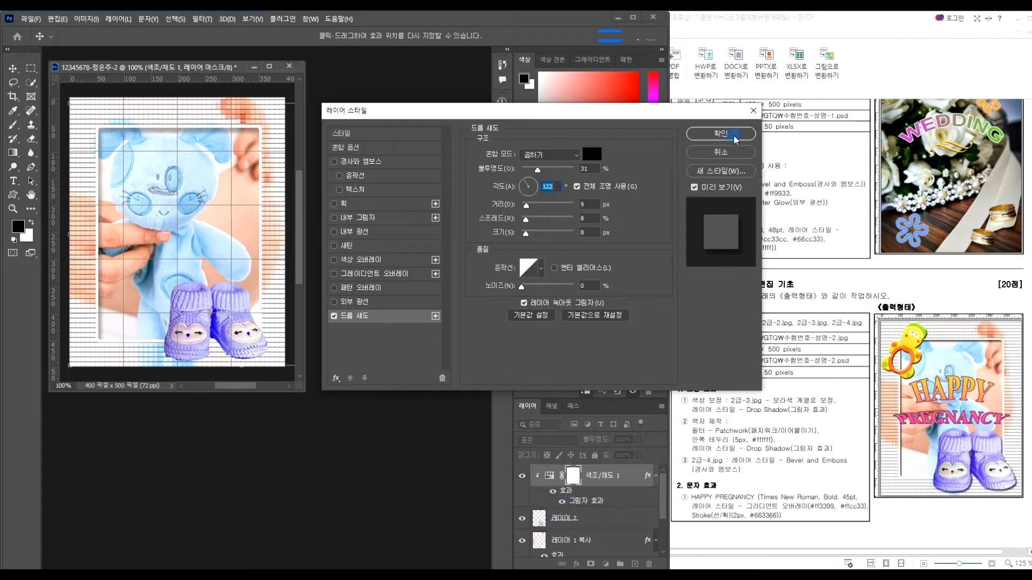
left_click(730, 152)
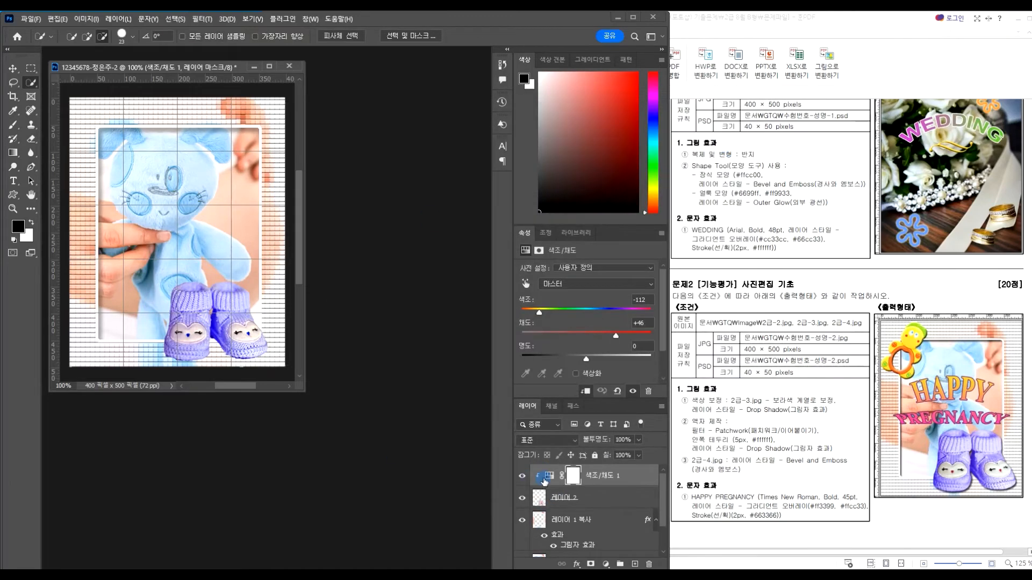
Add a drop shadow to 레이어 2: 32° angle, 31% opacity, 9 px distance, 8 px size
left_click(542, 503)
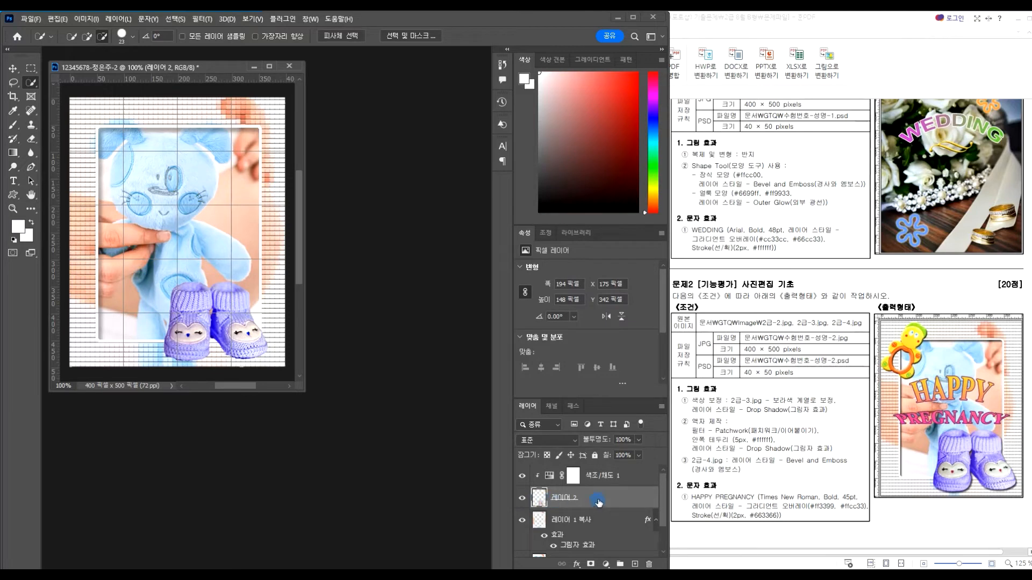
left_click(577, 566)
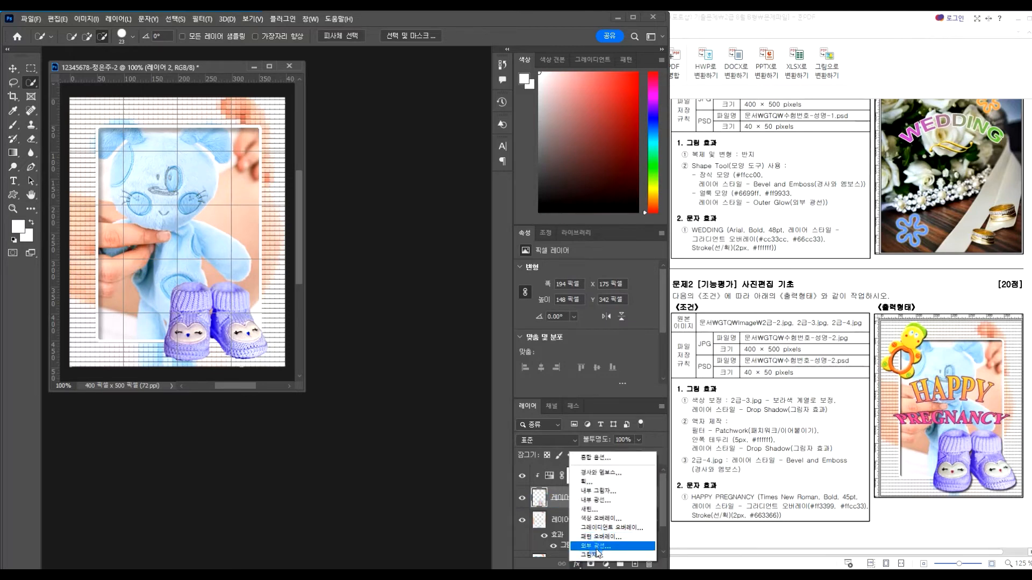
left_click(591, 554)
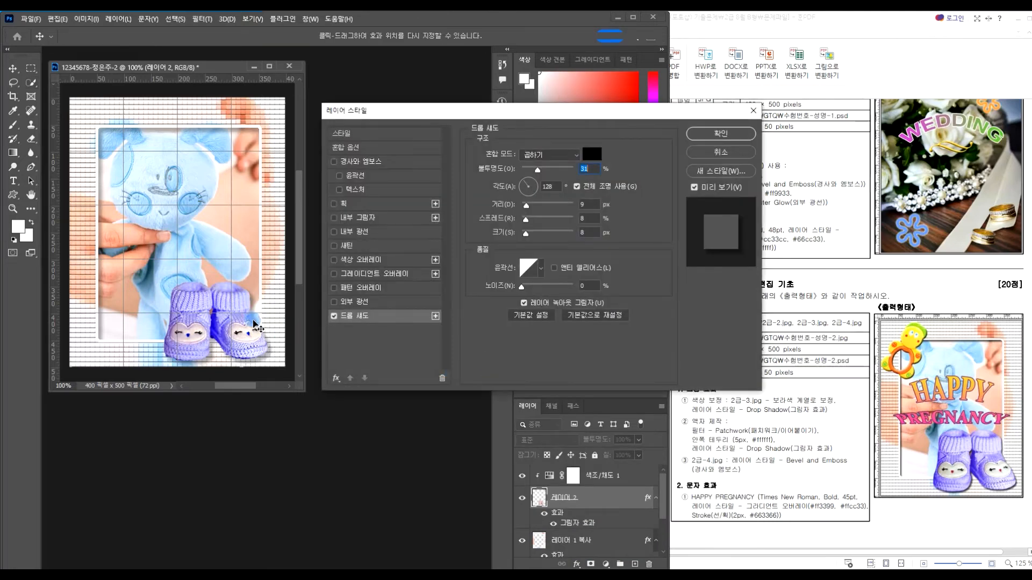
mouse_move(526, 186)
left_mouse_down()
mouse_move(529, 196)
mouse_move(534, 186)
left_mouse_up()
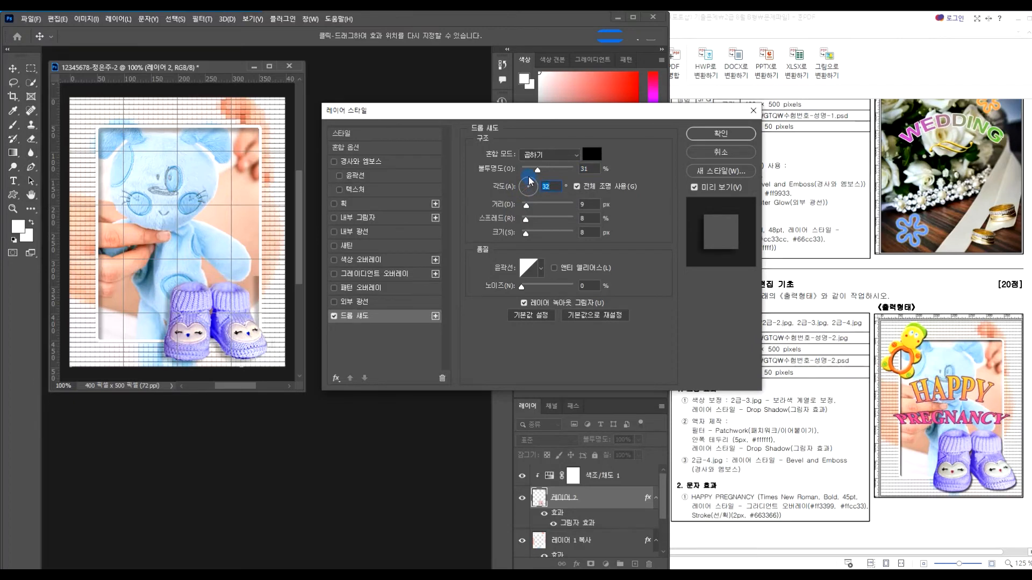
left_click(707, 136)
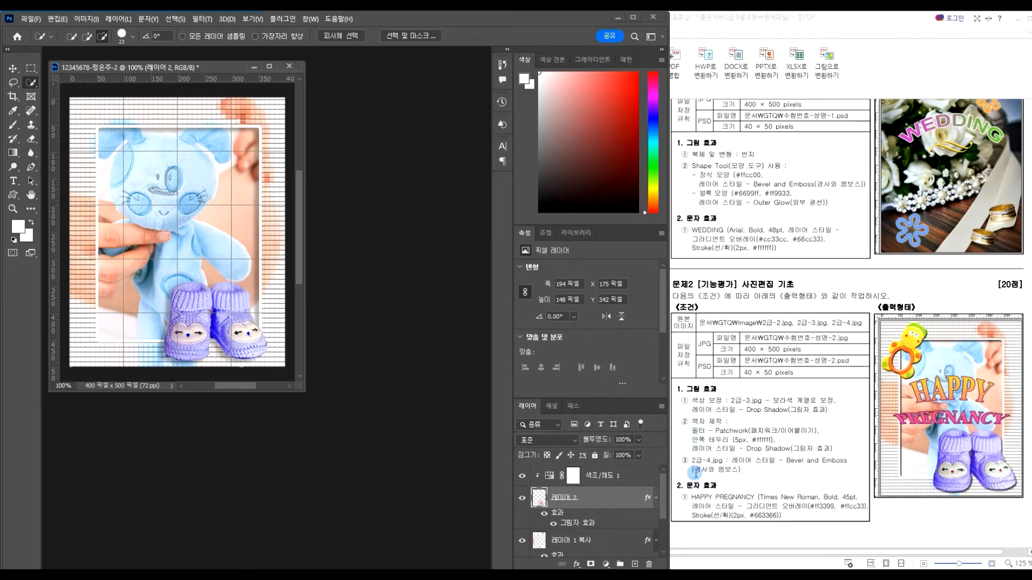
Open 2급-4.jpg in its own floating window
double_click(389, 314)
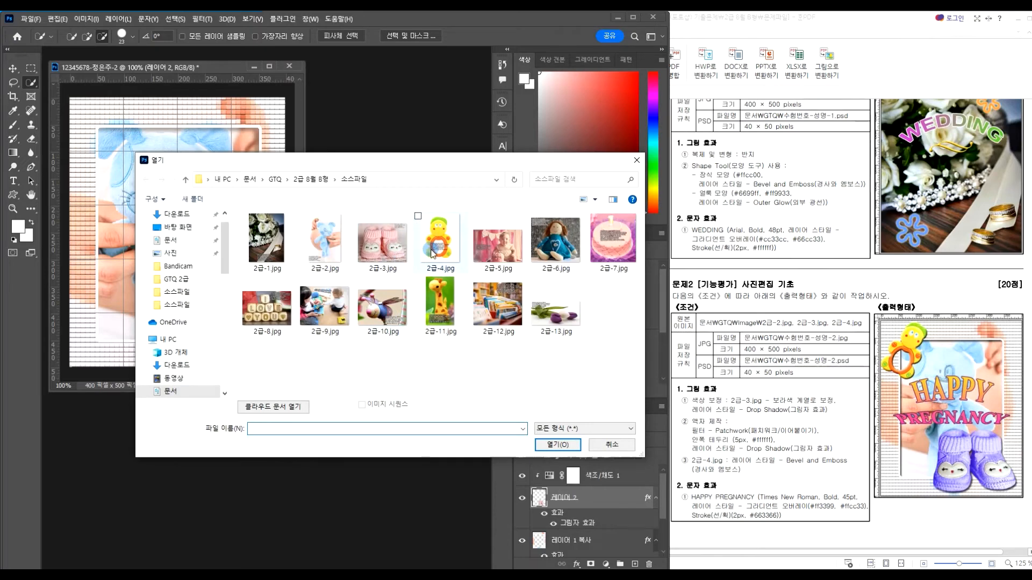
left_click(441, 253)
double_click(441, 252)
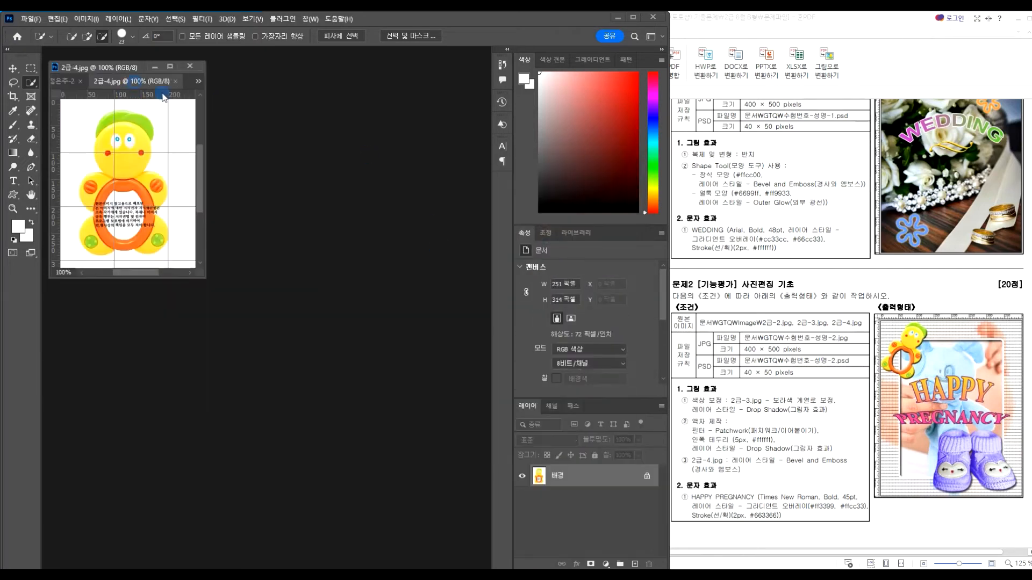
left_click_drag(164, 97, 364, 154)
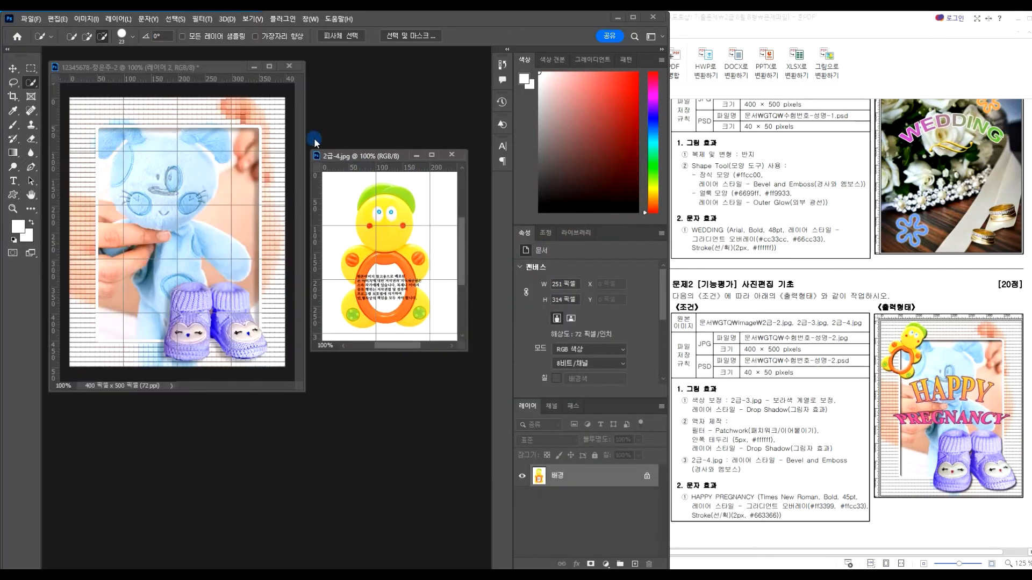
Magic Wand the white background, then inverse the selection onto the yellow toy
right_click(31, 84)
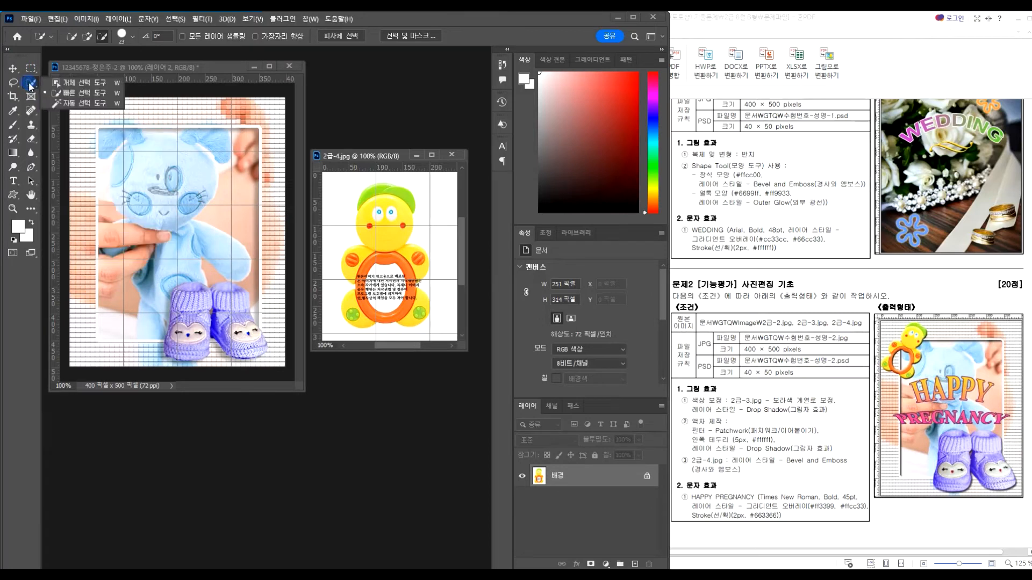
left_click(80, 106)
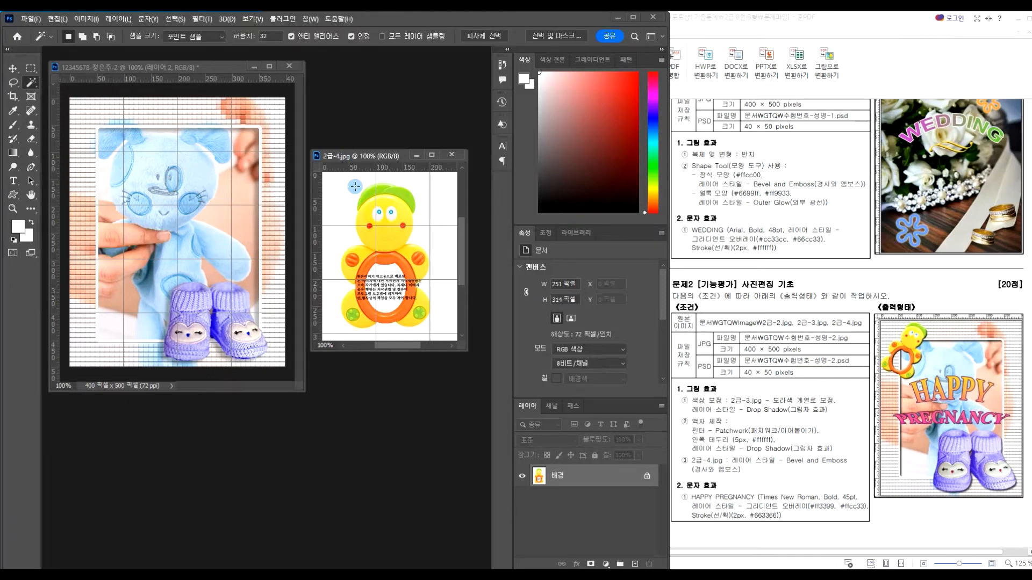
left_click(434, 196)
left_click(178, 19)
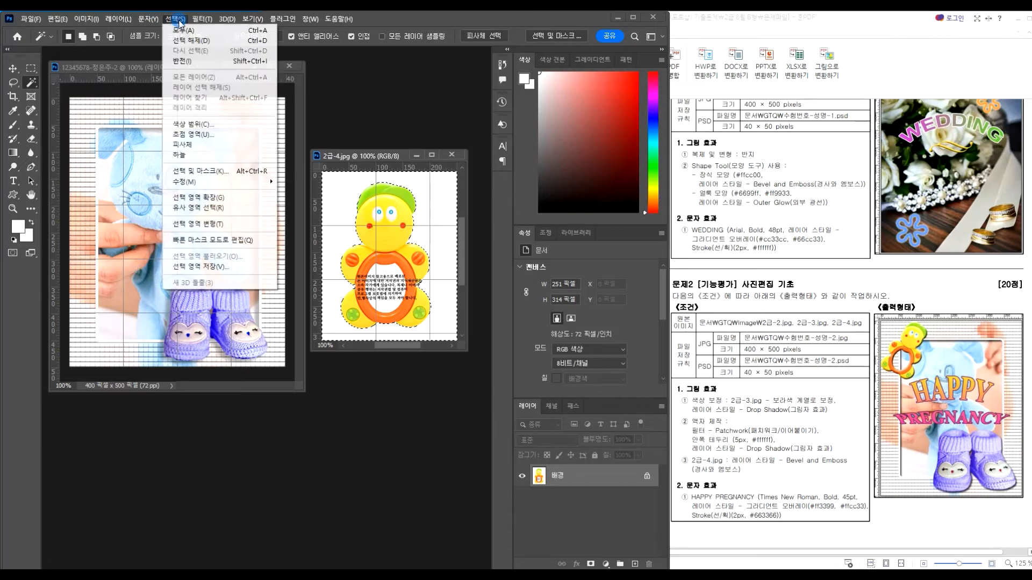
left_click(195, 61)
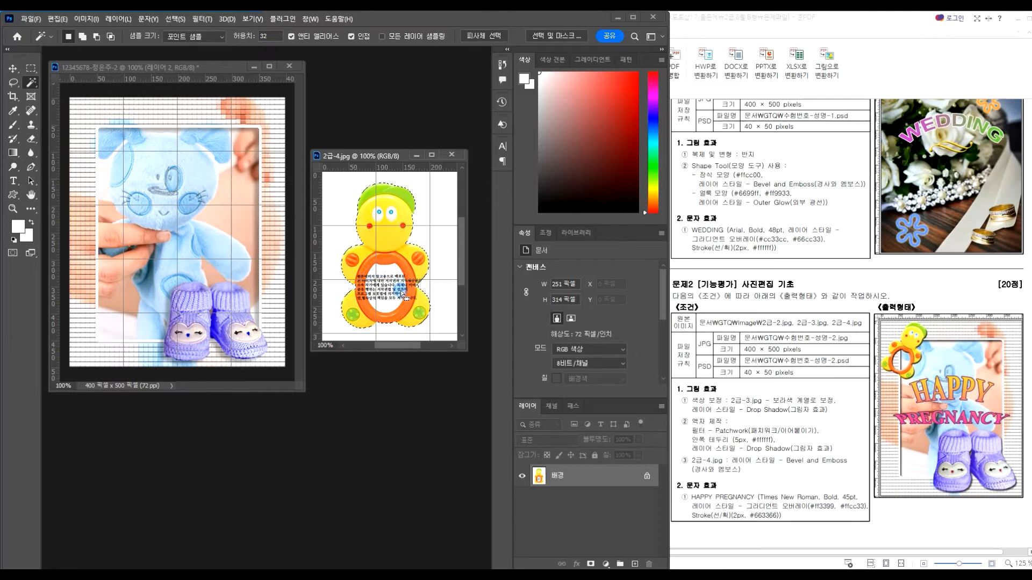
Remove the ring's white centre with Quick Selection and a 10 px brush
right_click(30, 85)
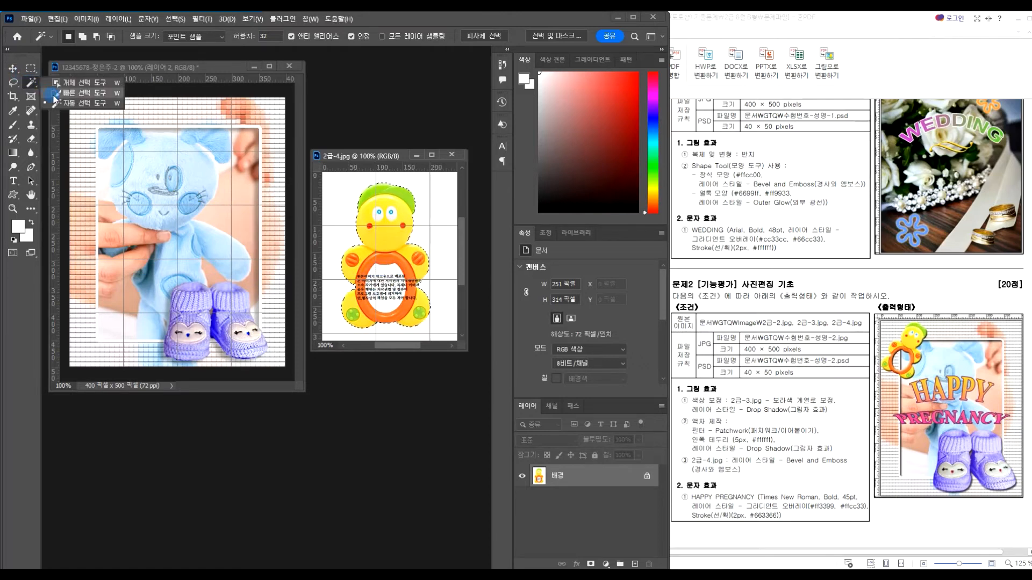
left_click(86, 93)
mouse_move(388, 284)
left_mouse_down()
mouse_move(385, 306)
mouse_move(380, 290)
mouse_move(399, 286)
mouse_move(374, 280)
mouse_move(378, 302)
mouse_move(371, 274)
mouse_move(373, 302)
mouse_move(398, 288)
left_mouse_up()
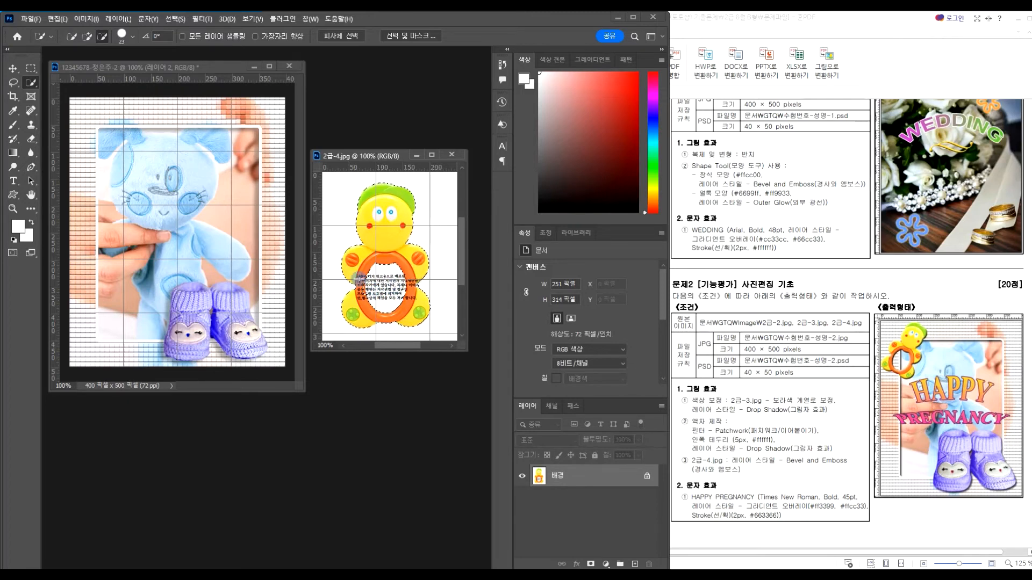
left_click(87, 36)
left_click(132, 36)
left_click_drag(91, 70, 79, 73)
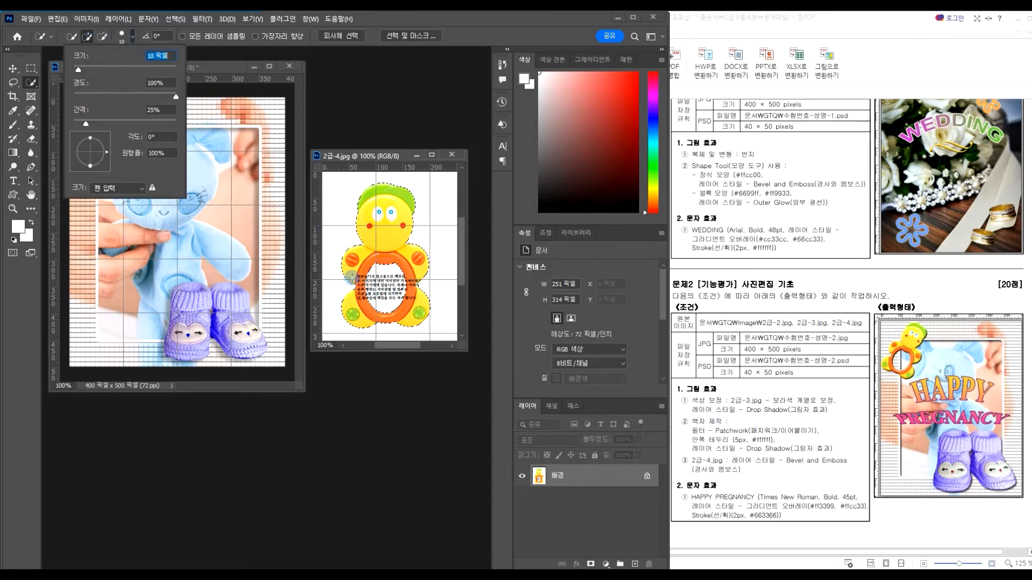
left_click(356, 290)
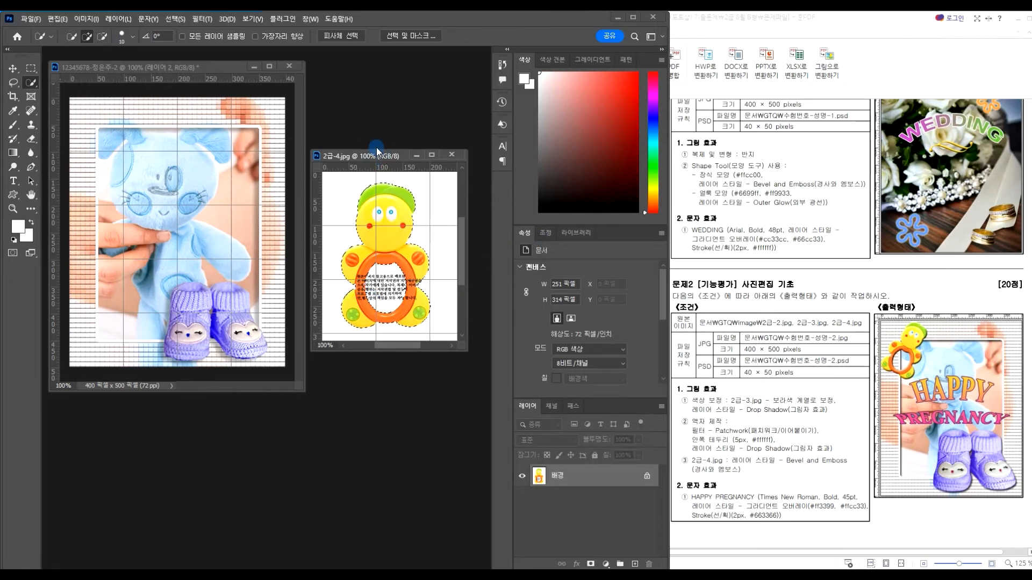
Paste the copied toy into the composite above the 색조/채도 1 layer
left_click(211, 71)
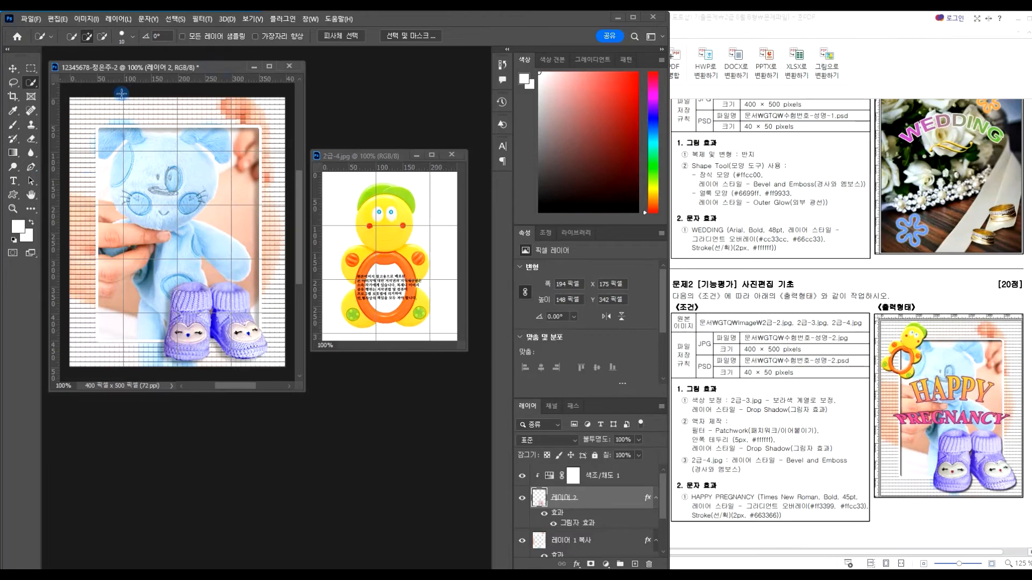
key("ctrl+v")
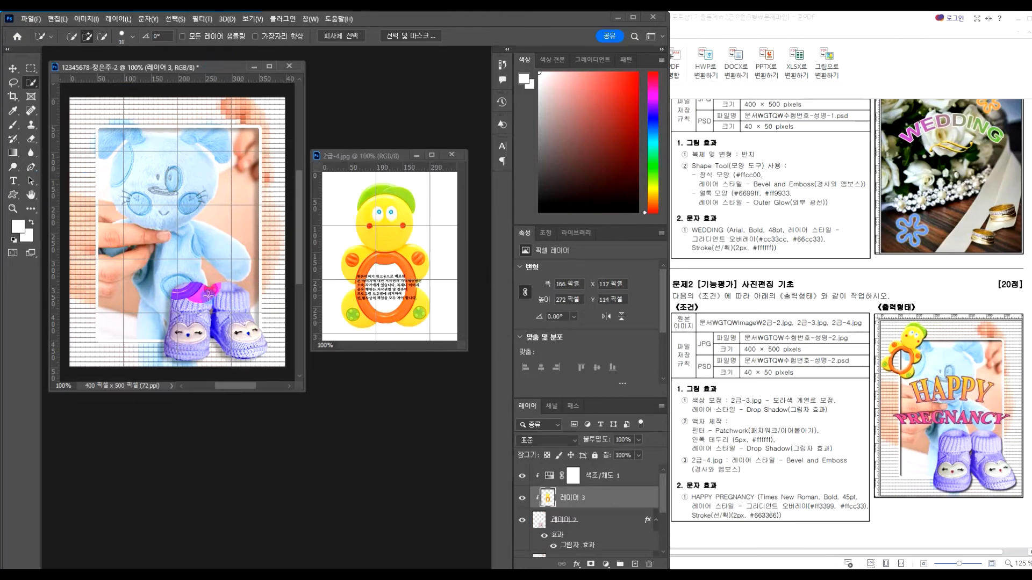
key("ctrl+z")
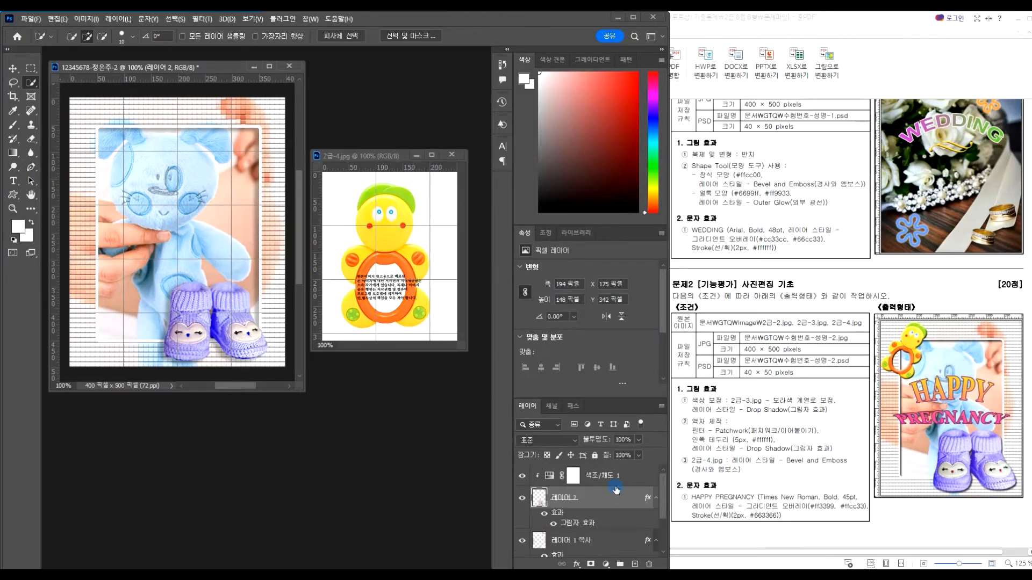
left_click(638, 483)
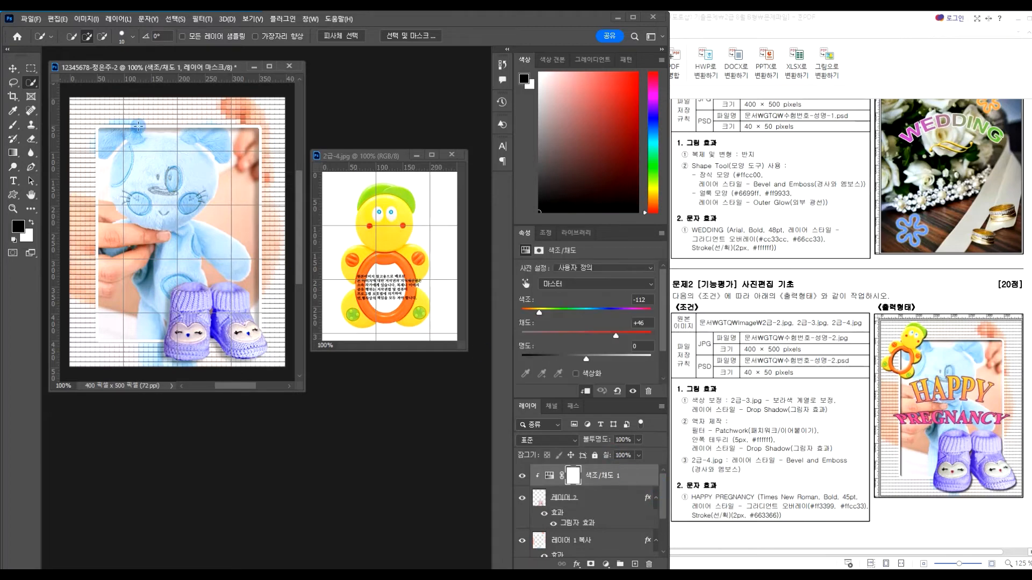
key("ctrl+v")
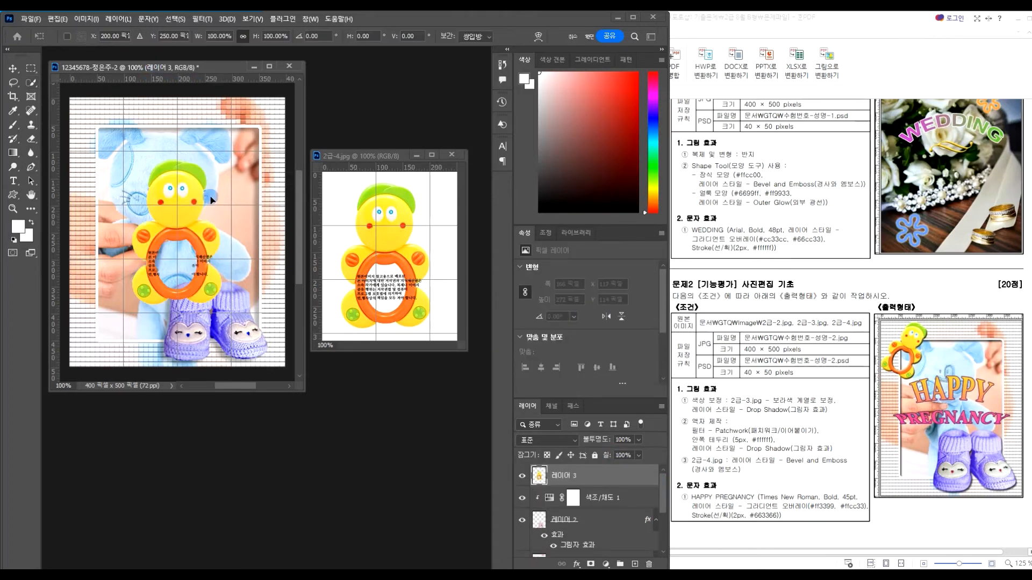
left_click_drag(182, 210, 177, 196)
Scale the toy to about 56%, rotate it about 15° clockwise, and place it top-left
key("ctrl+t")
left_click_drag(216, 145, 103, 127)
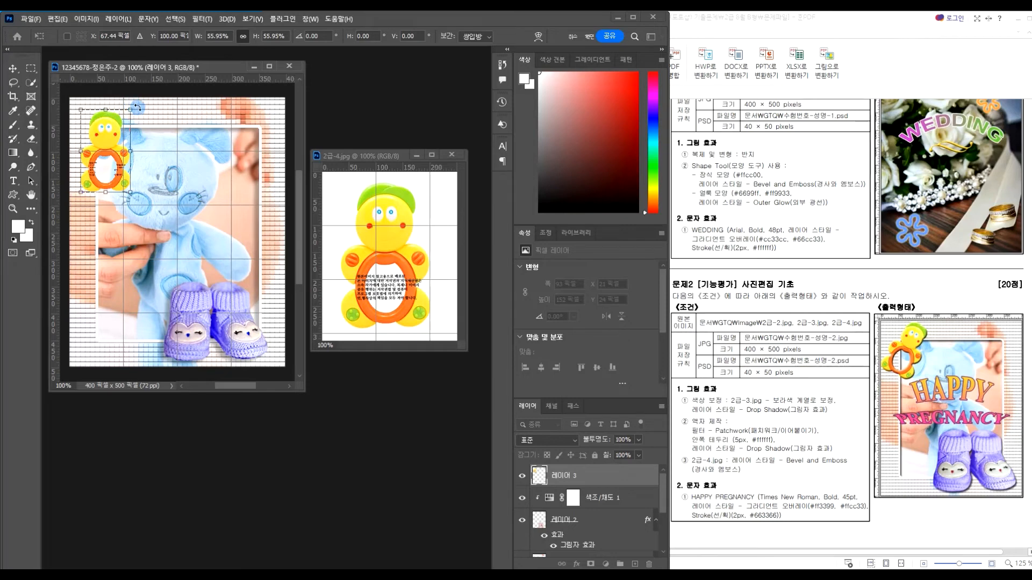
left_click_drag(137, 106, 112, 127)
key("Return")
key("w")
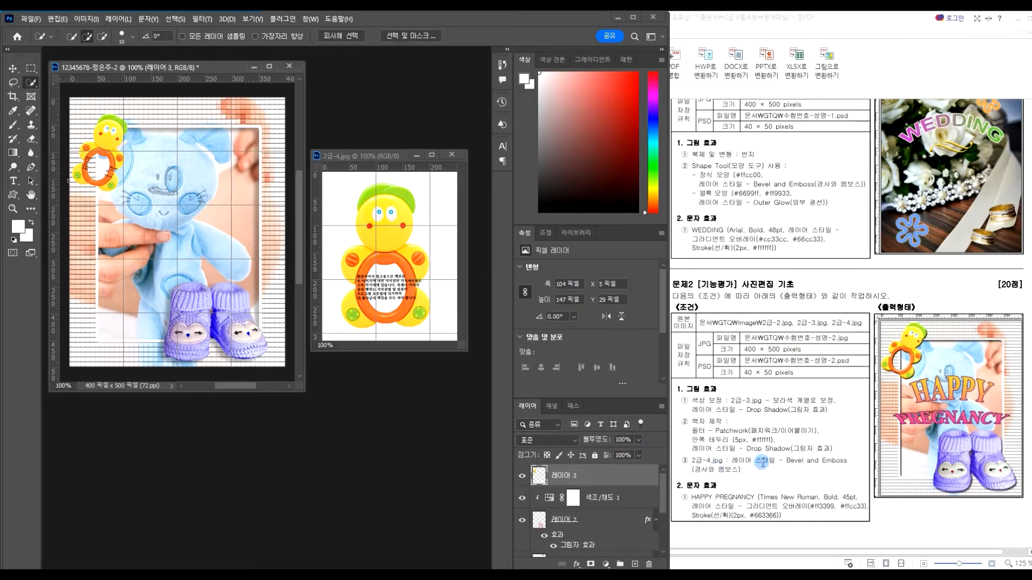
Apply Bevel and Emboss (depth 126%, size 6 px) to 레이어 3, then close 2급-4.jpg
left_click(575, 565)
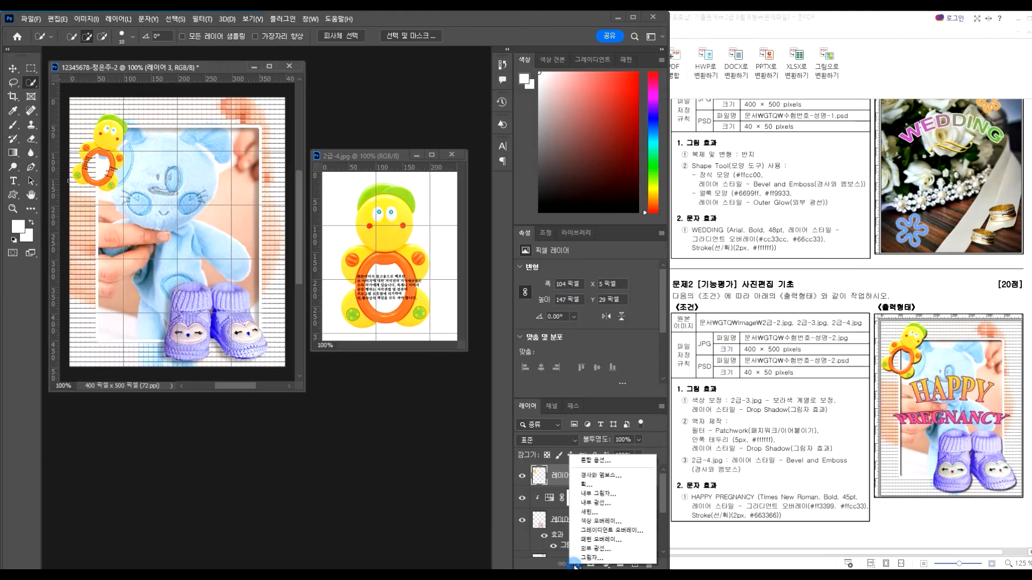
left_click(601, 475)
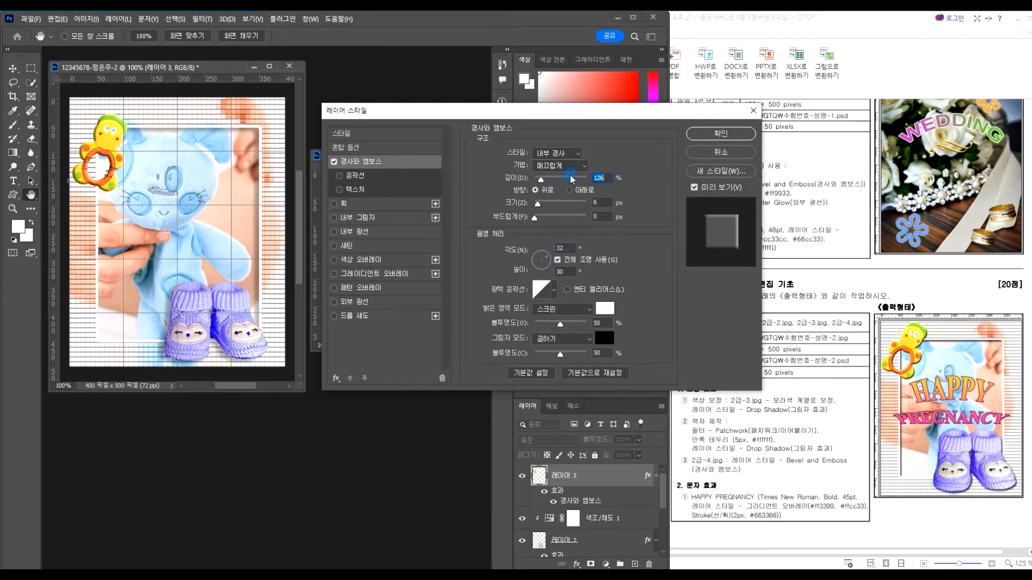
left_click(720, 134)
left_click(451, 154)
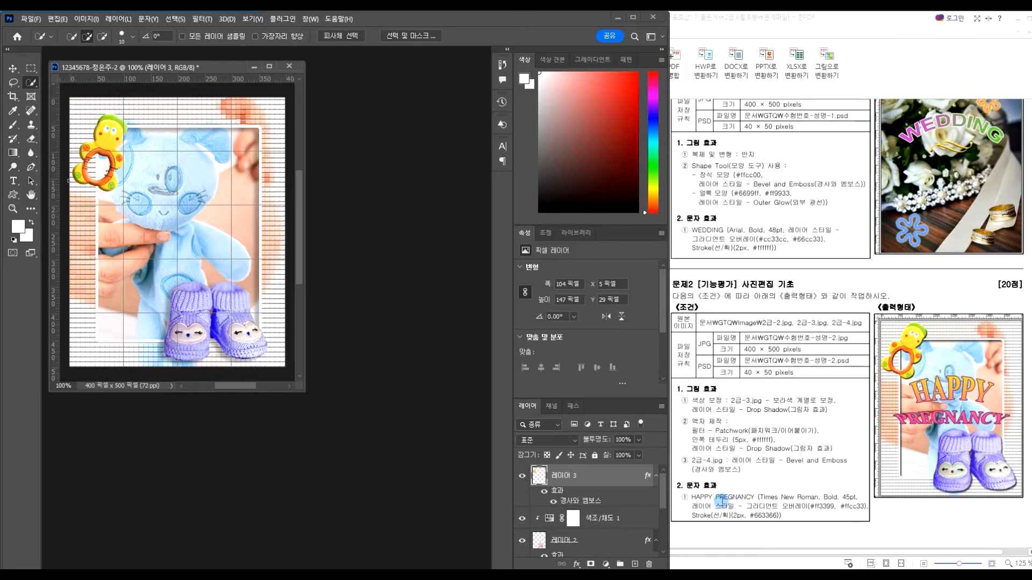
Type 'HAPPY' and 'PREGNANCY' on separate lines on the canvas
left_click(13, 185)
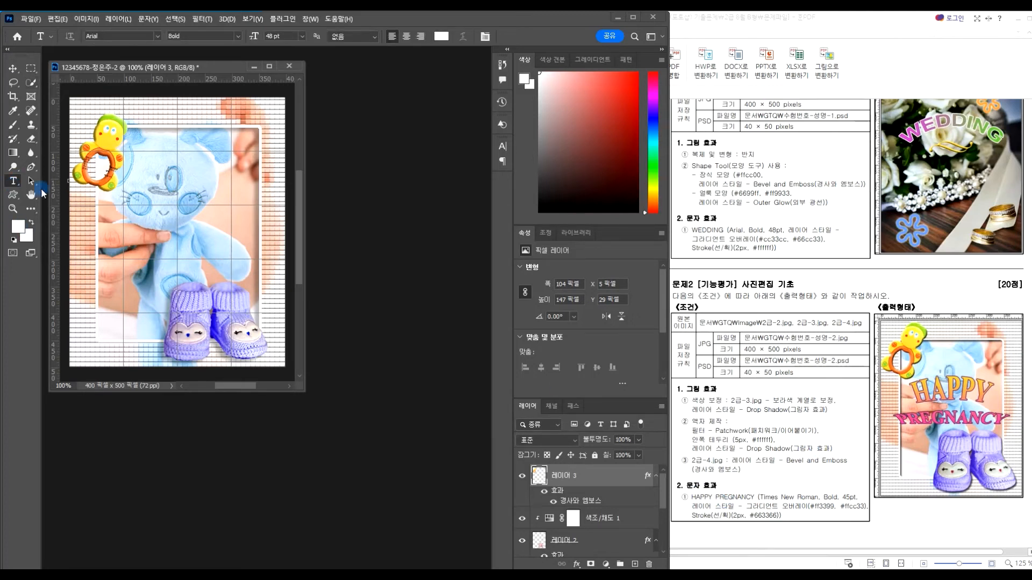
left_click(124, 233)
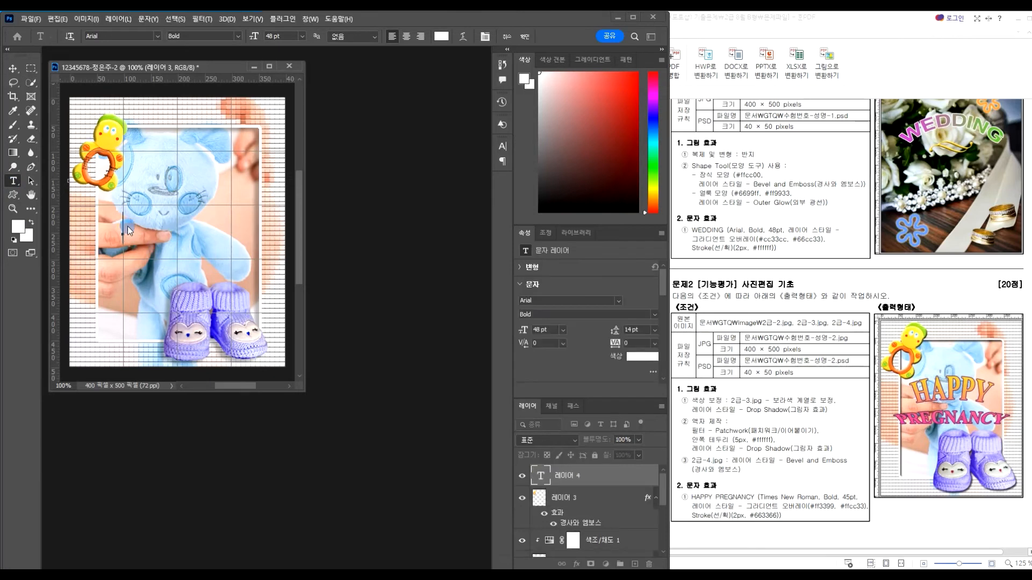
type("HAPPY")
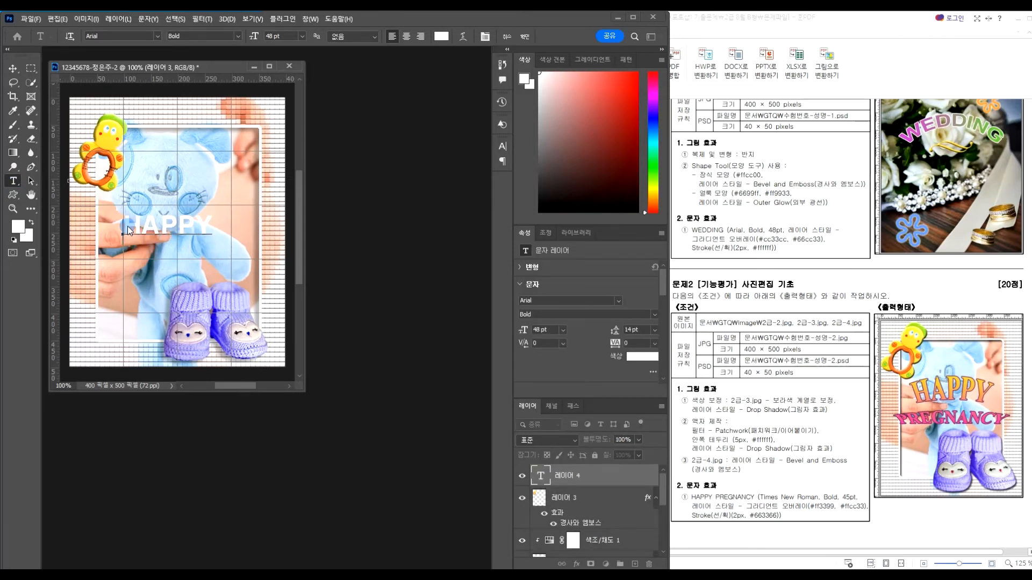
key("Return")
type("PREGNAN")
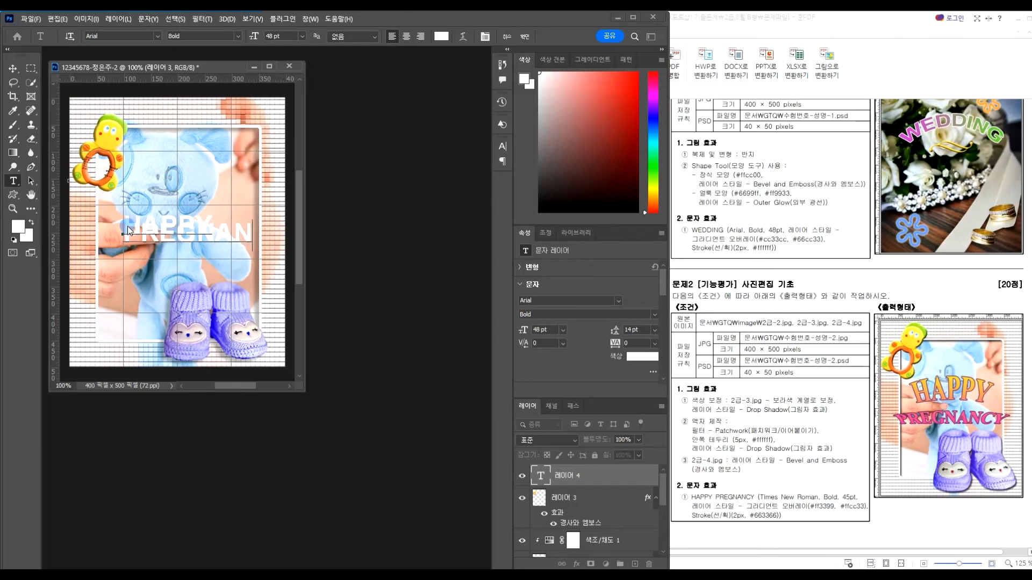
type("CY")
key("Return")
key("Return")
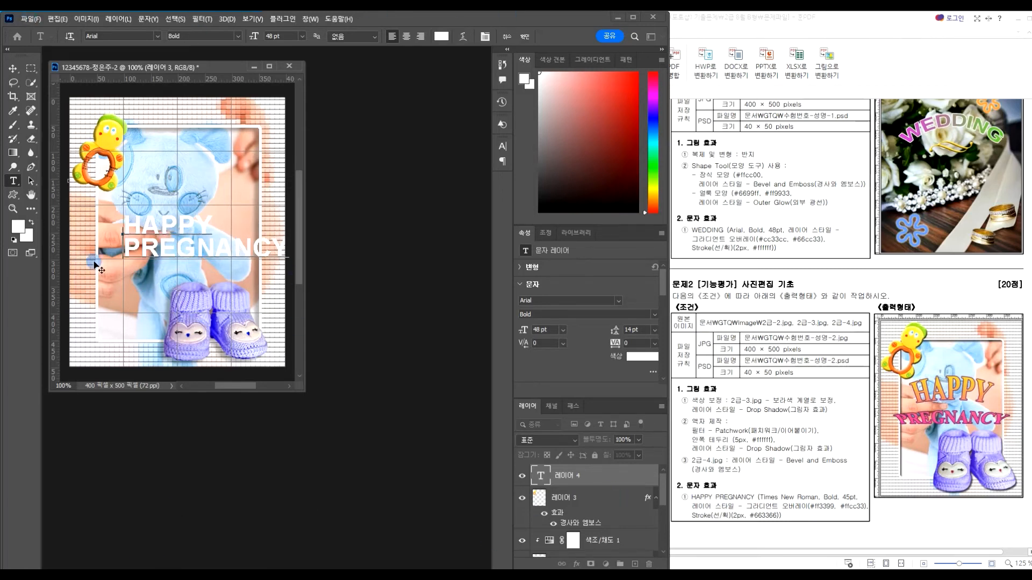
Set the text to Times New Roman Bold 45 pt and commit it
left_click_drag(126, 225, 290, 252)
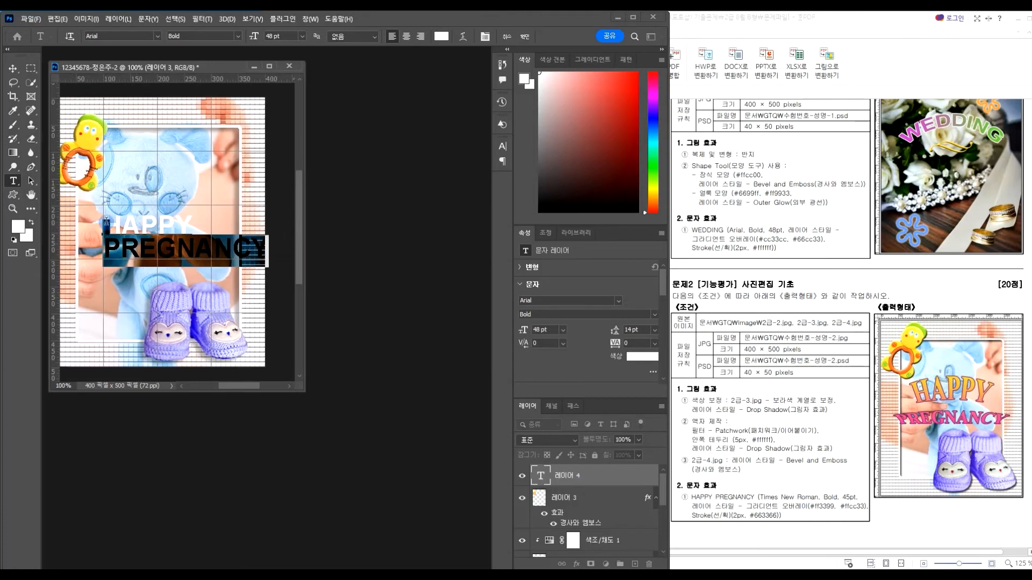
left_click_drag(106, 225, 276, 260)
left_click(193, 239)
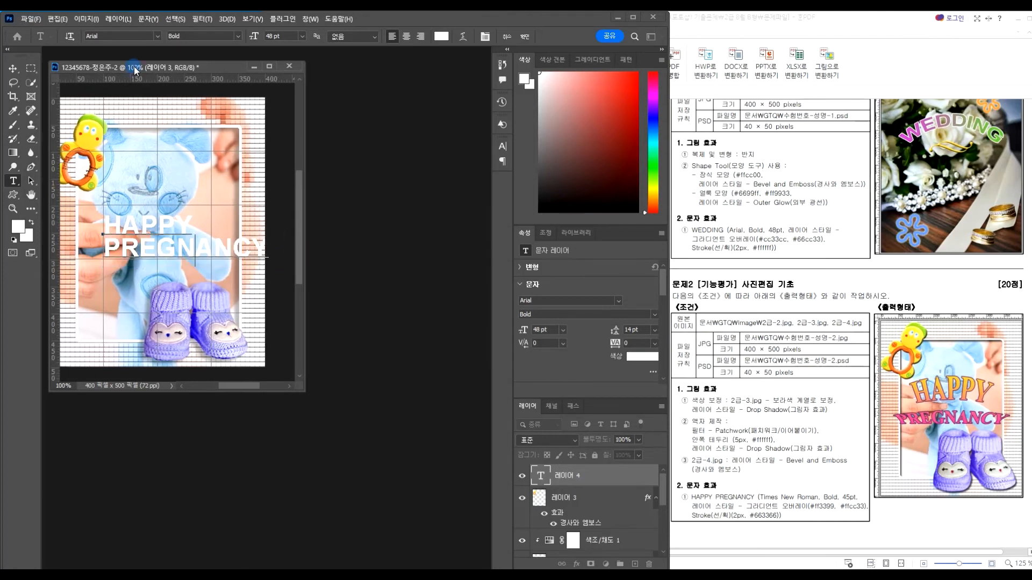
left_click(158, 37)
left_click(148, 100)
mouse_move(106, 228)
left_mouse_down()
mouse_move(253, 243)
mouse_move(228, 248)
mouse_move(99, 218)
left_mouse_up()
left_click(253, 244)
left_click(157, 34)
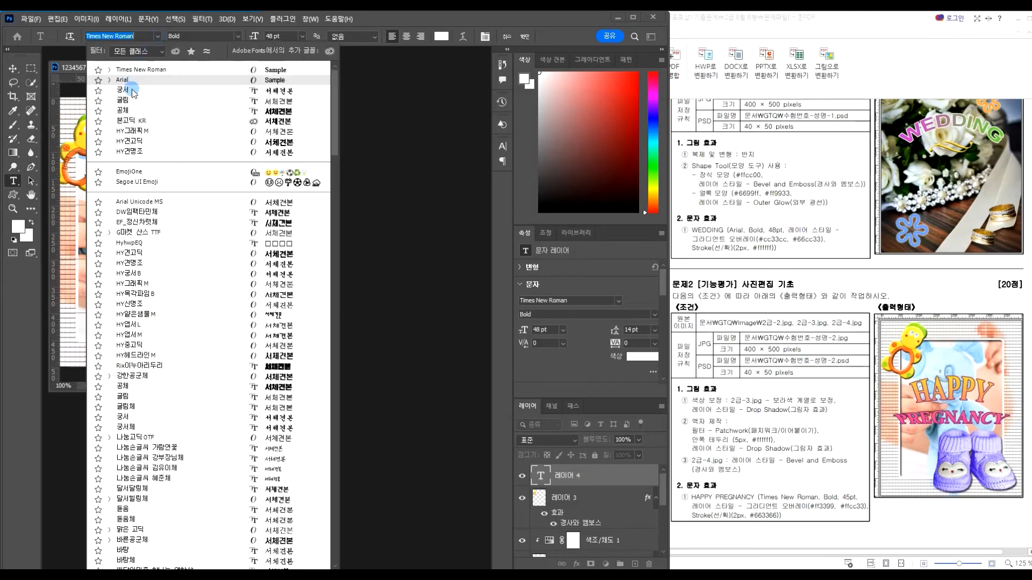
left_click(138, 69)
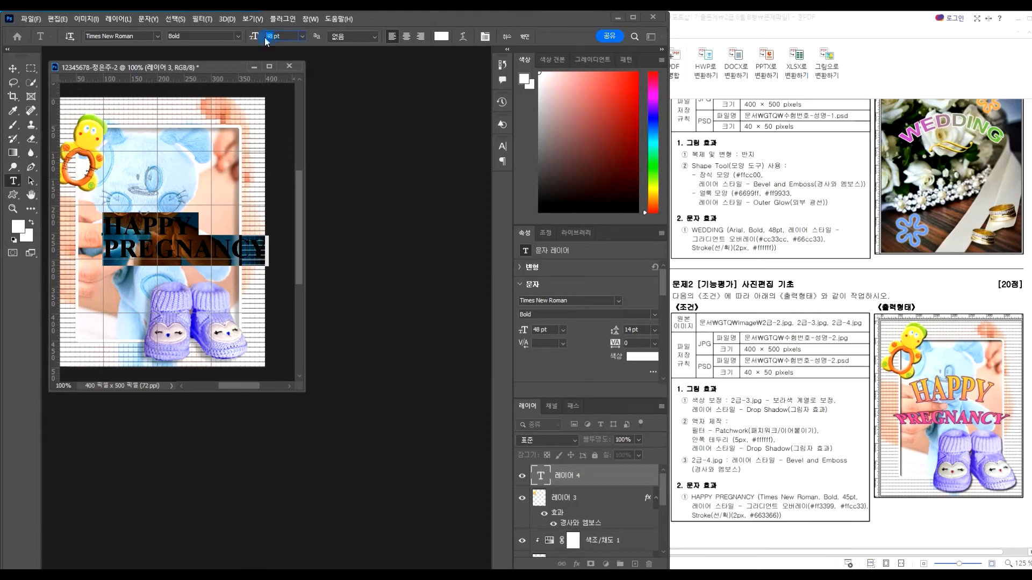
key("Return")
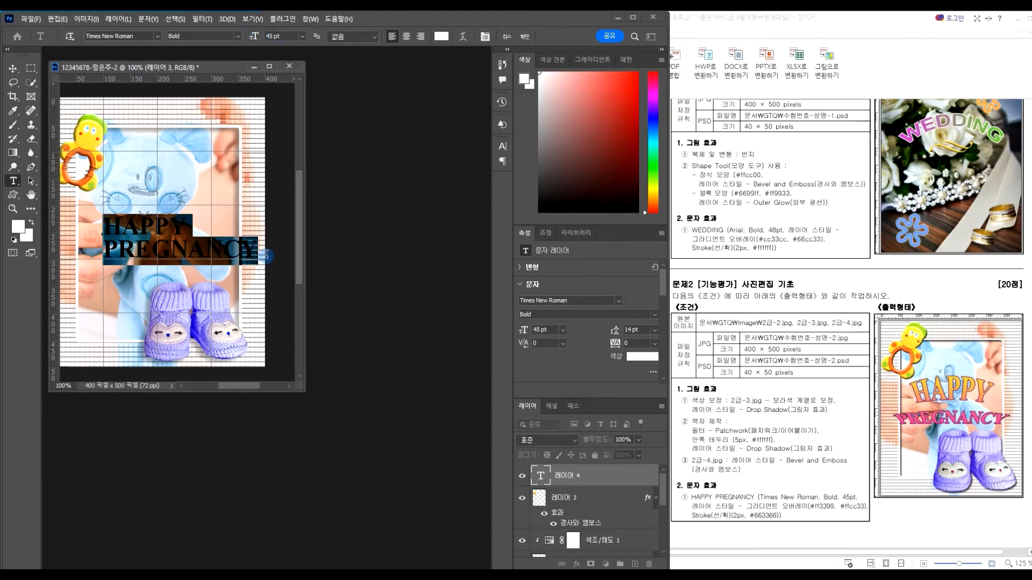
key("ctrl+Return")
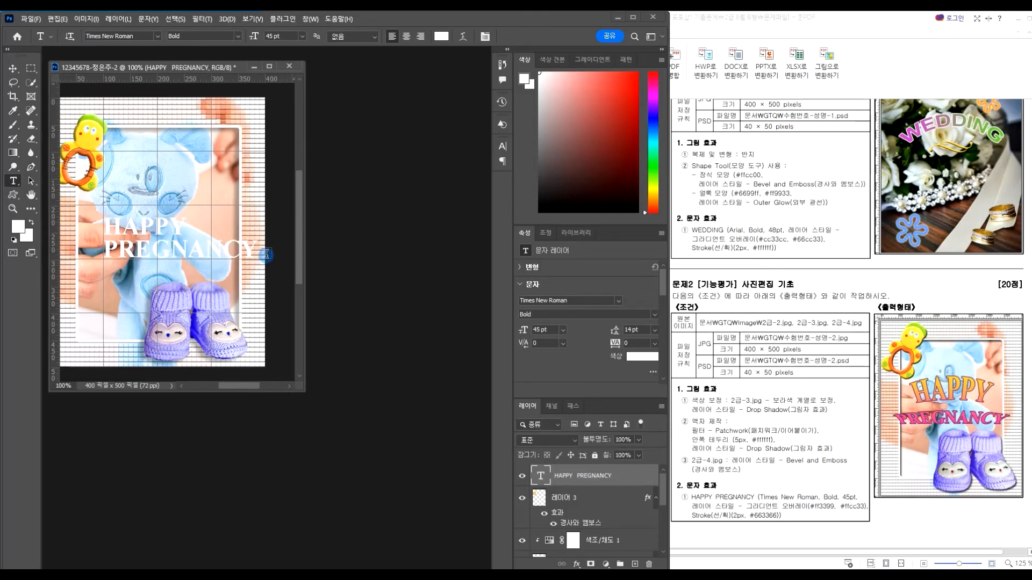
Add a gradient overlay running from pink #FF3399 to yellow #FFCC33
left_click(578, 565)
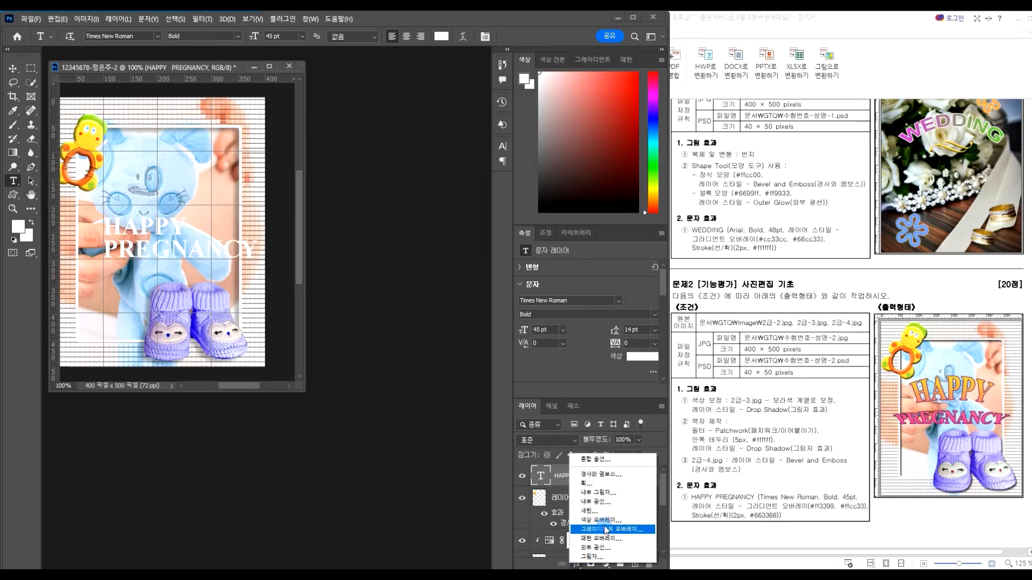
left_click(605, 529)
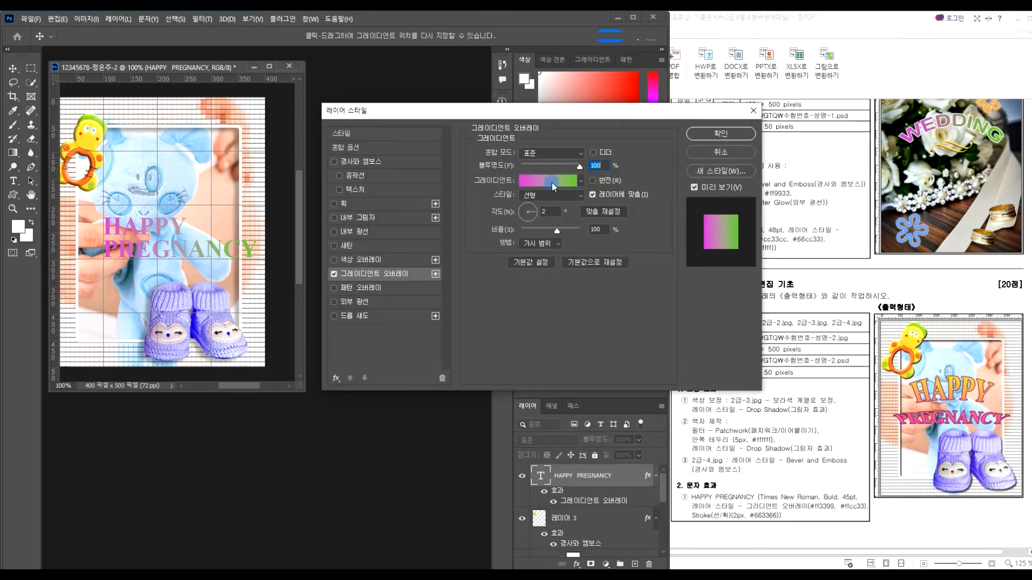
left_click(553, 184)
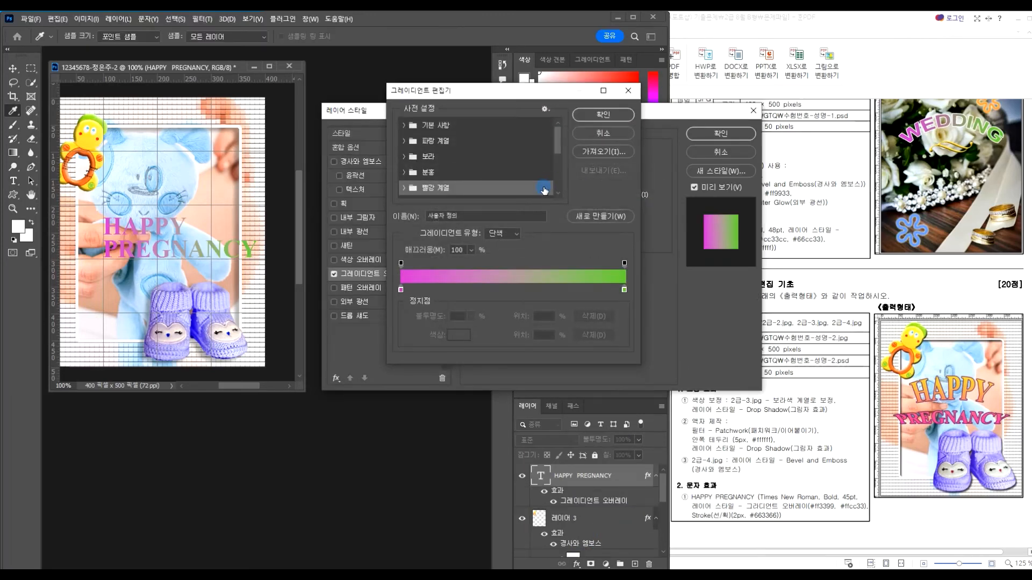
double_click(401, 289)
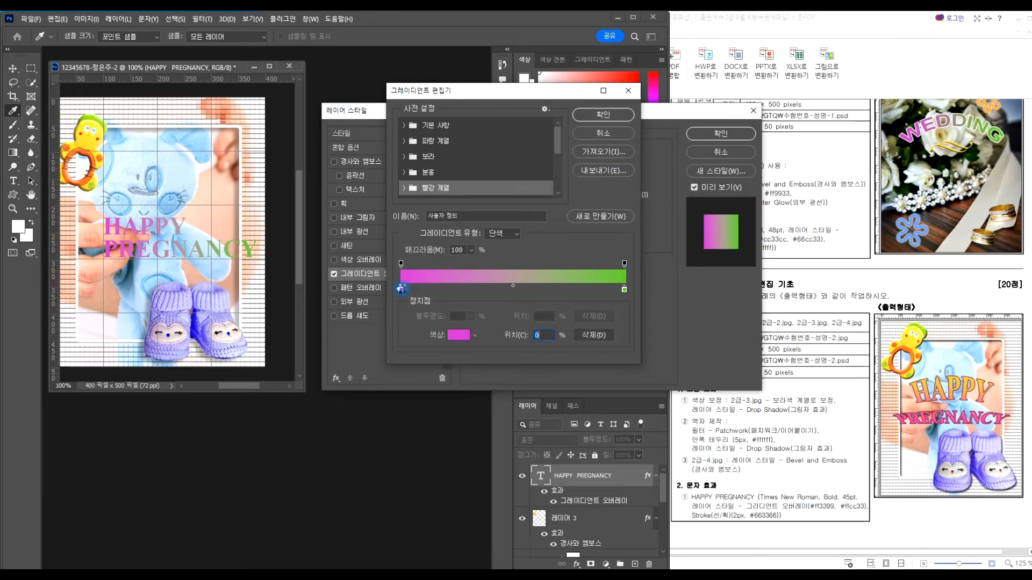
type("ff")
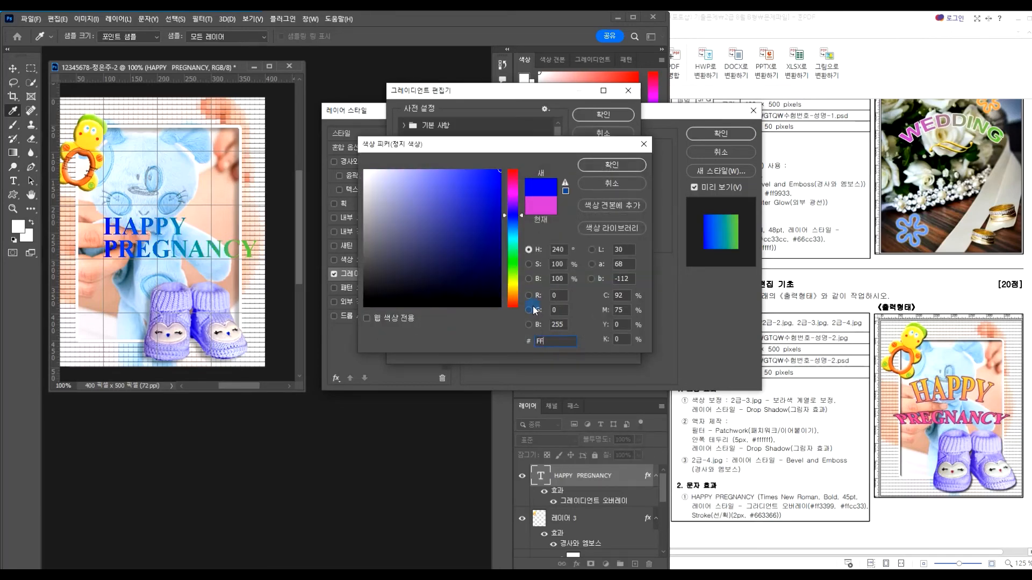
type("3399")
key("Return")
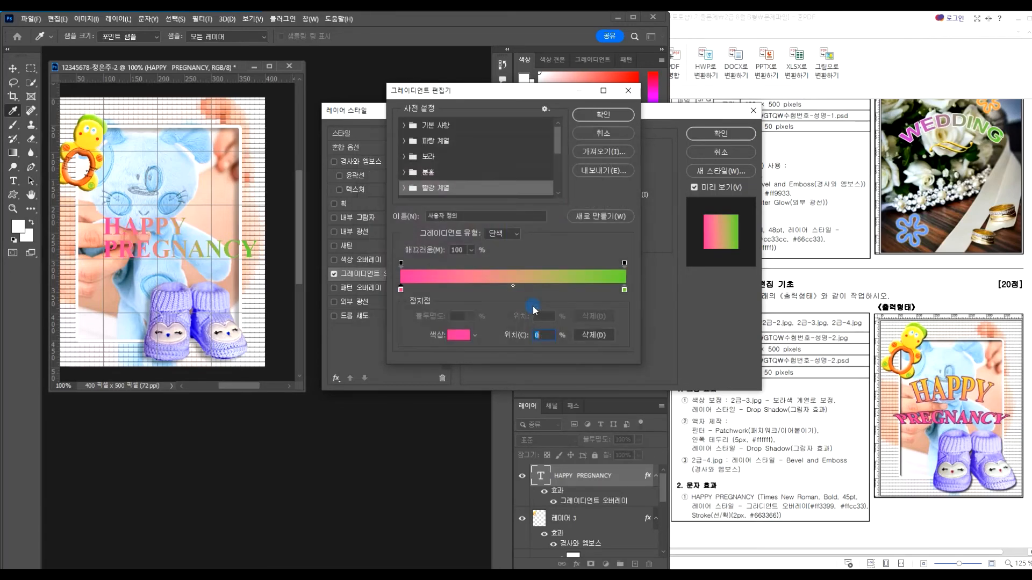
double_click(624, 290)
type("FFCC33")
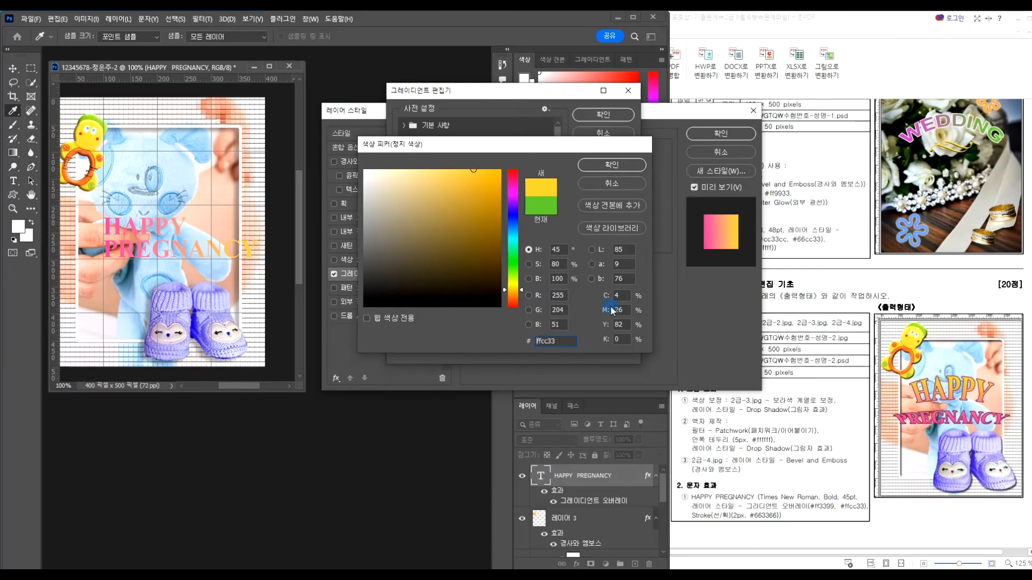
key("Return")
left_click(603, 115)
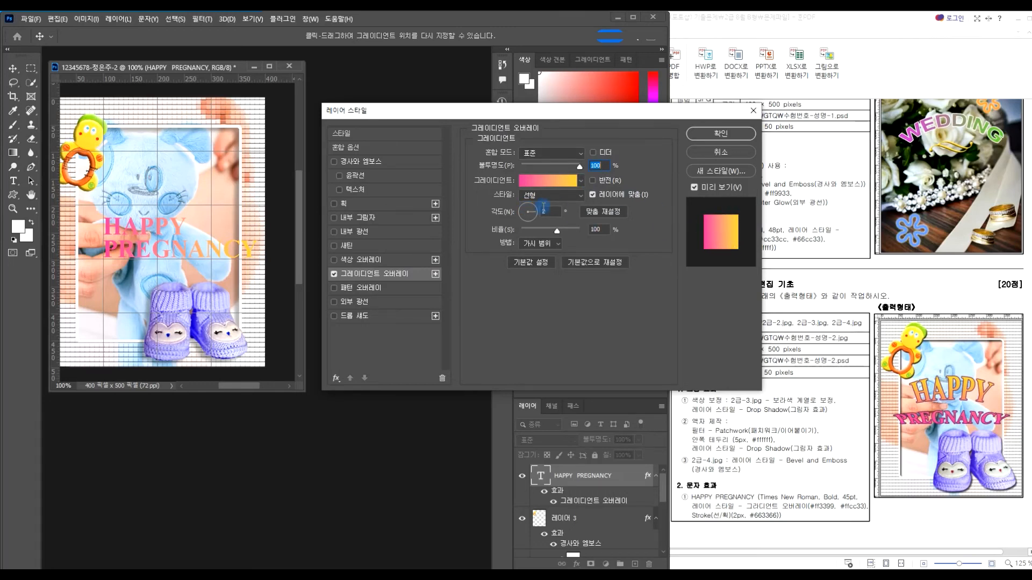
Set the gradient angle to 86° and enable a stroke around the text
left_click(525, 205)
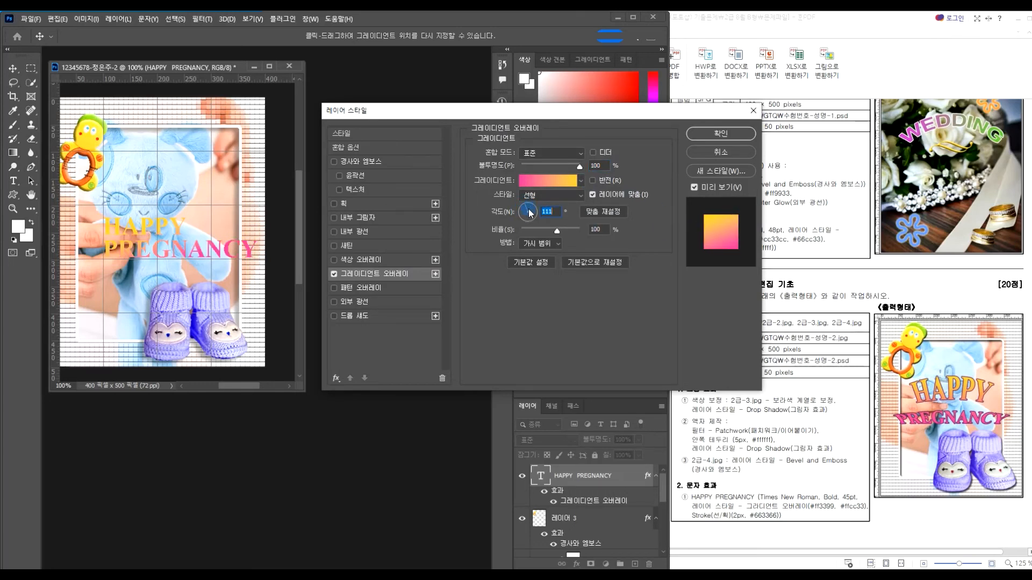
left_click(529, 209)
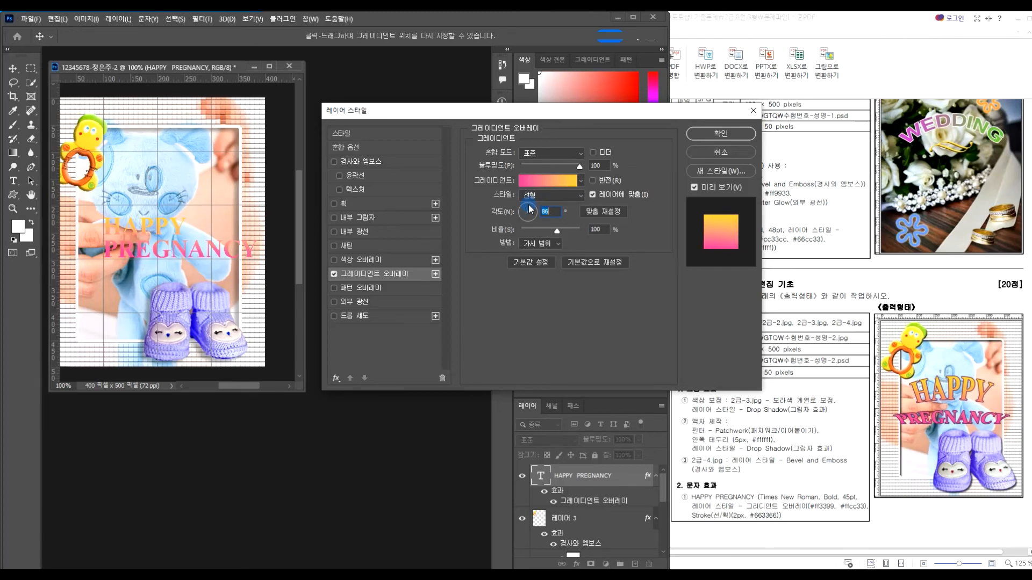
left_click(346, 205)
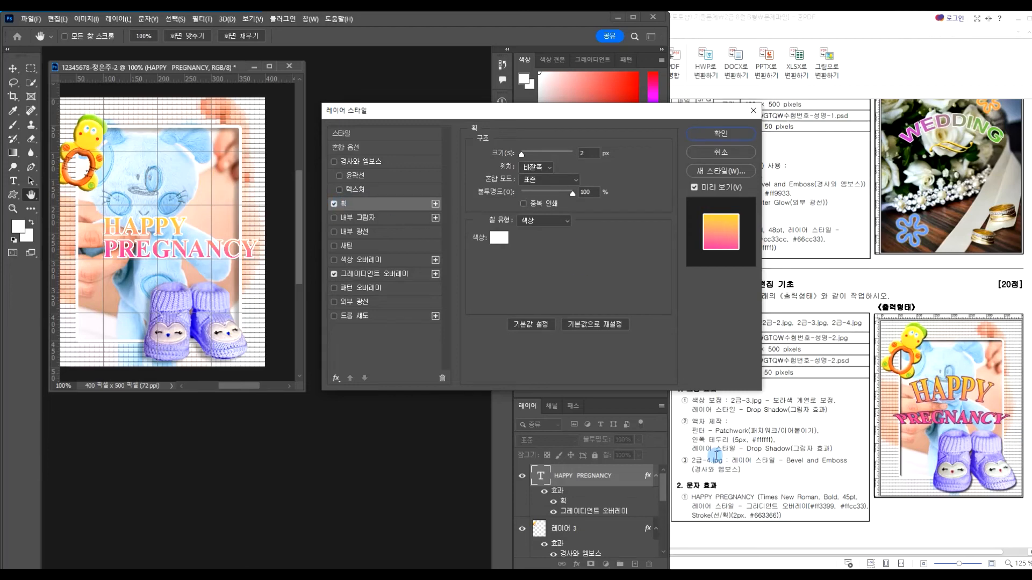
Change the stroke colour to purple #663366 and apply the layer style
left_click(498, 237)
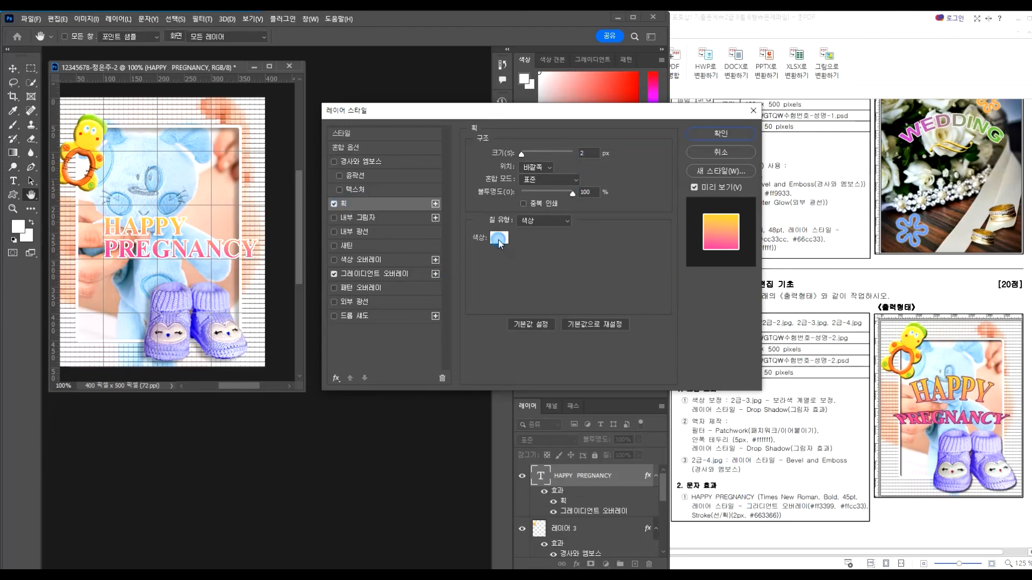
type("663366")
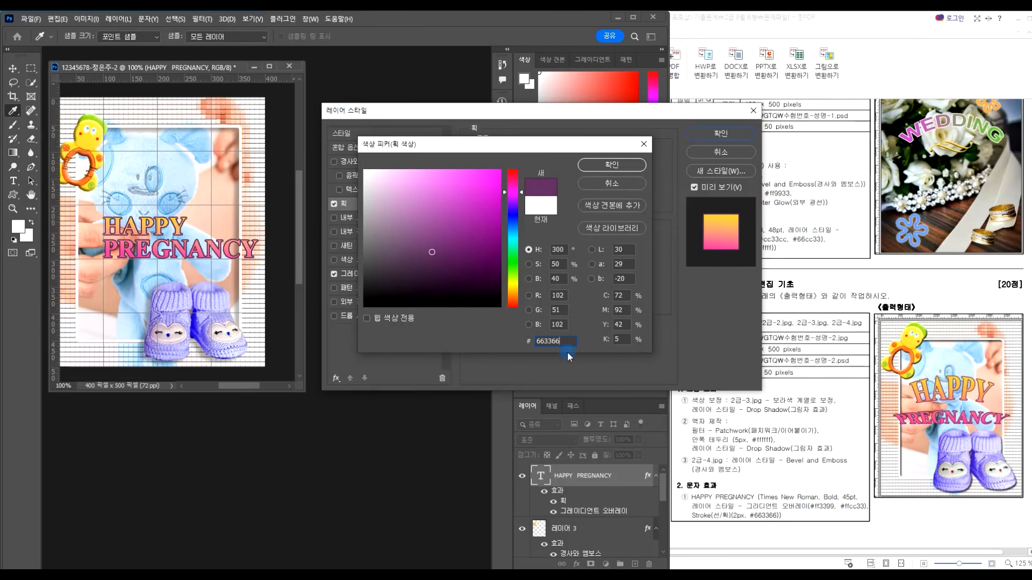
key("Return")
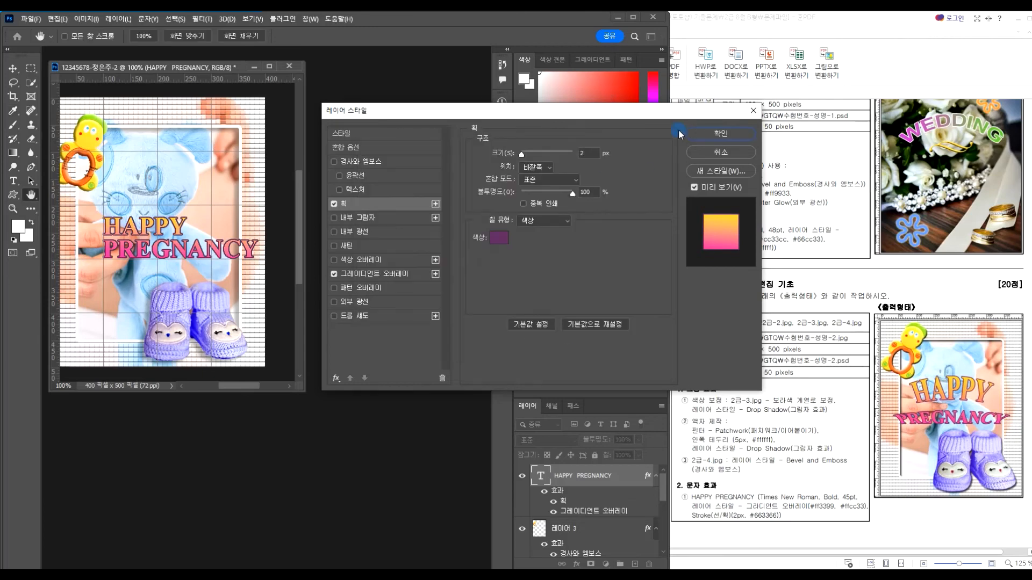
left_click(720, 135)
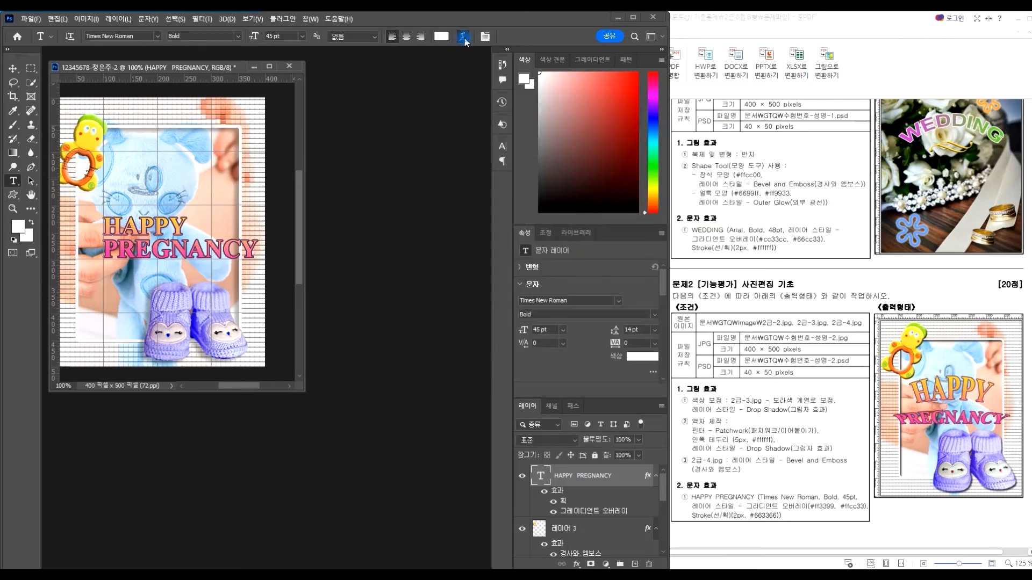
Preview Bulge, Shell Lower, Shell Upper, Inflate, Squeeze and Twist warps on the text
left_click(463, 37)
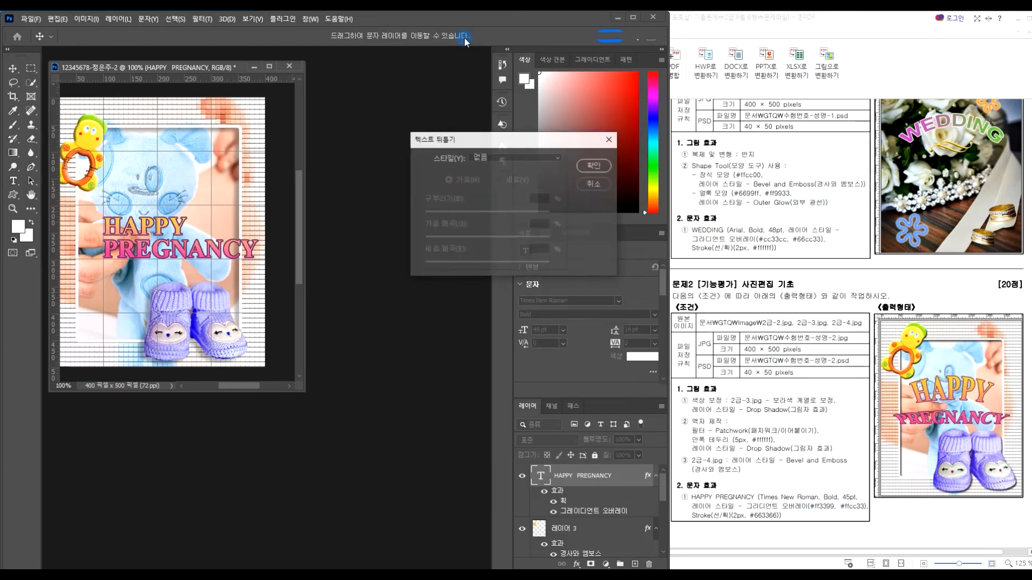
left_click(497, 157)
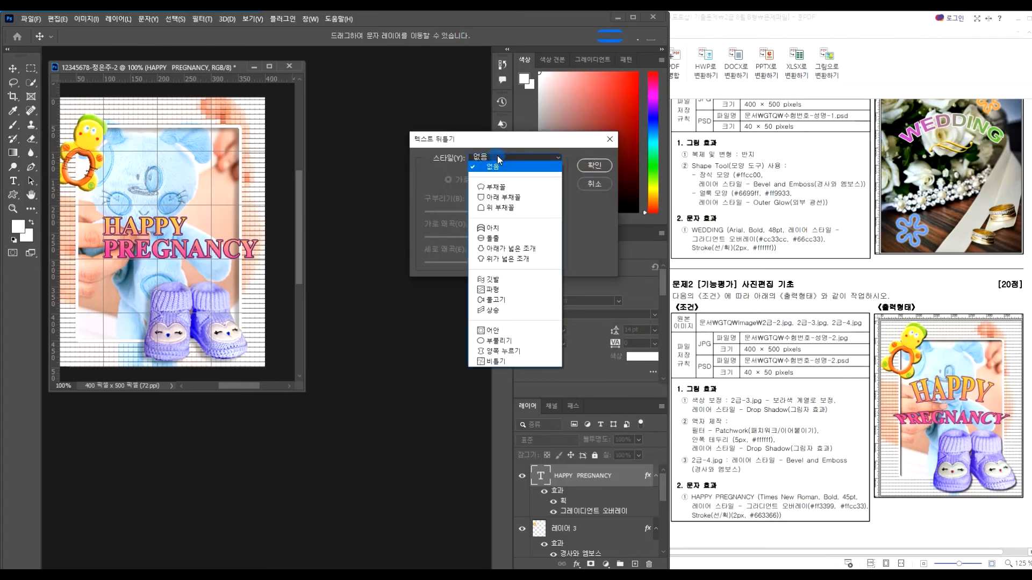
left_click(492, 239)
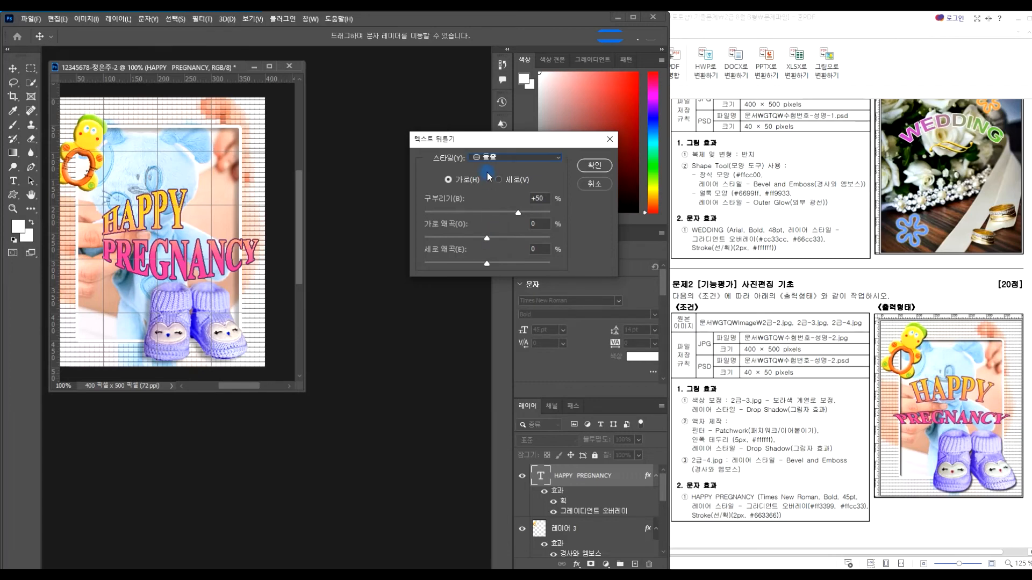
left_click(498, 157)
left_click(505, 180)
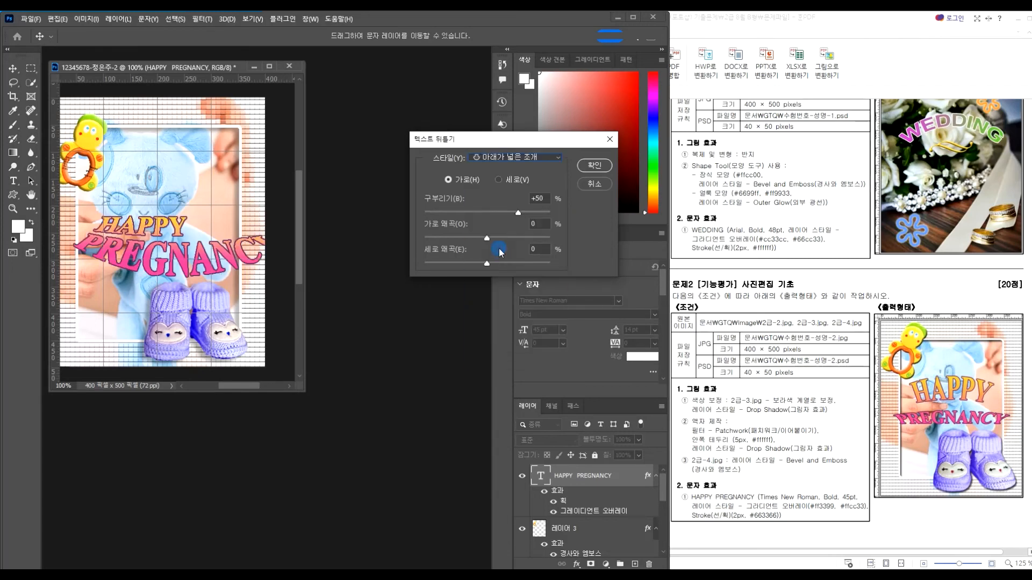
left_click(499, 158)
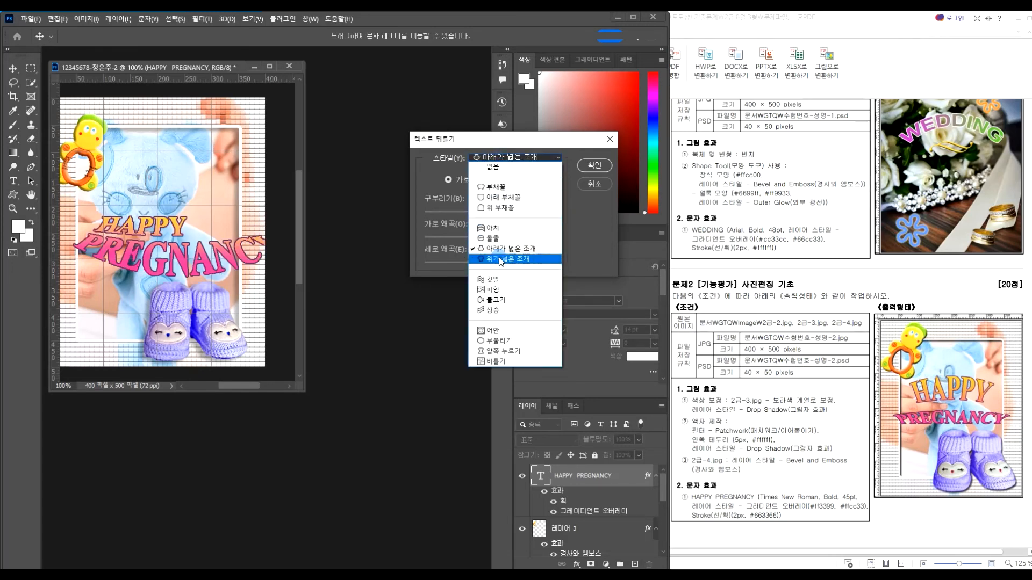
left_click(498, 259)
left_click(499, 158)
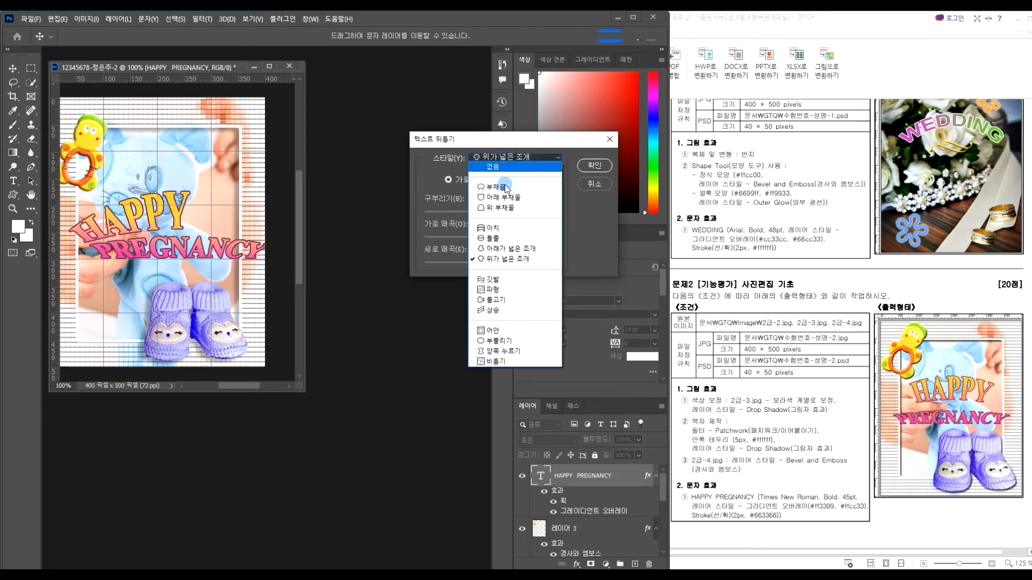
left_click(502, 341)
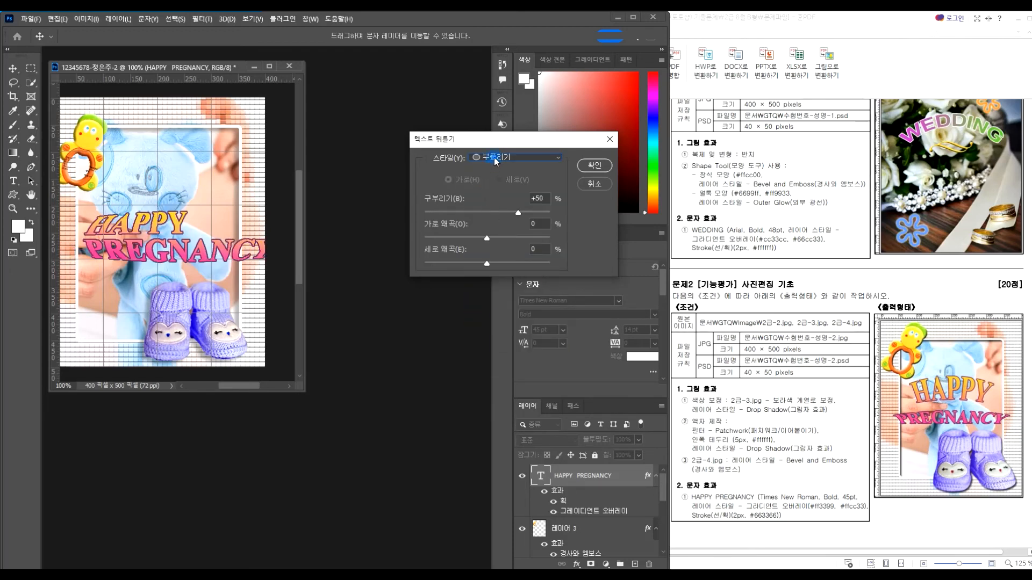
left_click(494, 158)
left_click(482, 348)
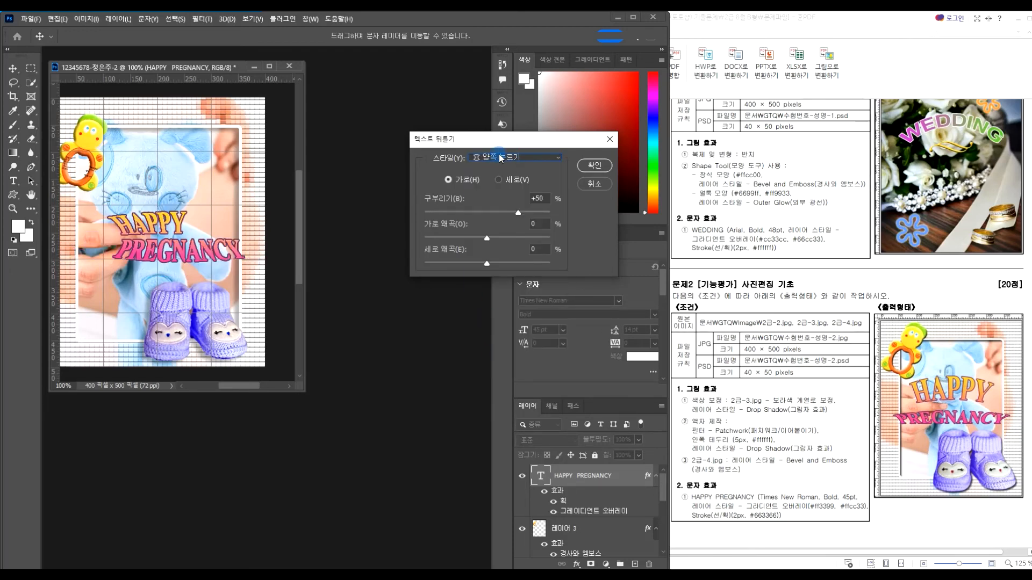
left_click(501, 159)
left_click(495, 361)
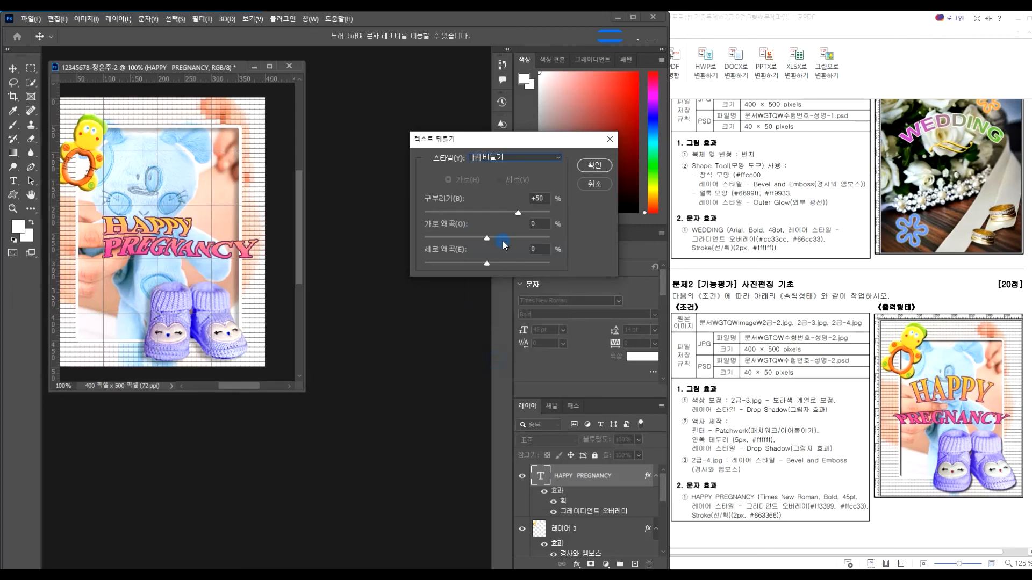
left_click(500, 159)
Apply the Arc Upper (위 부채꼴) warp with a +23 bend
left_click(496, 187)
left_click(500, 158)
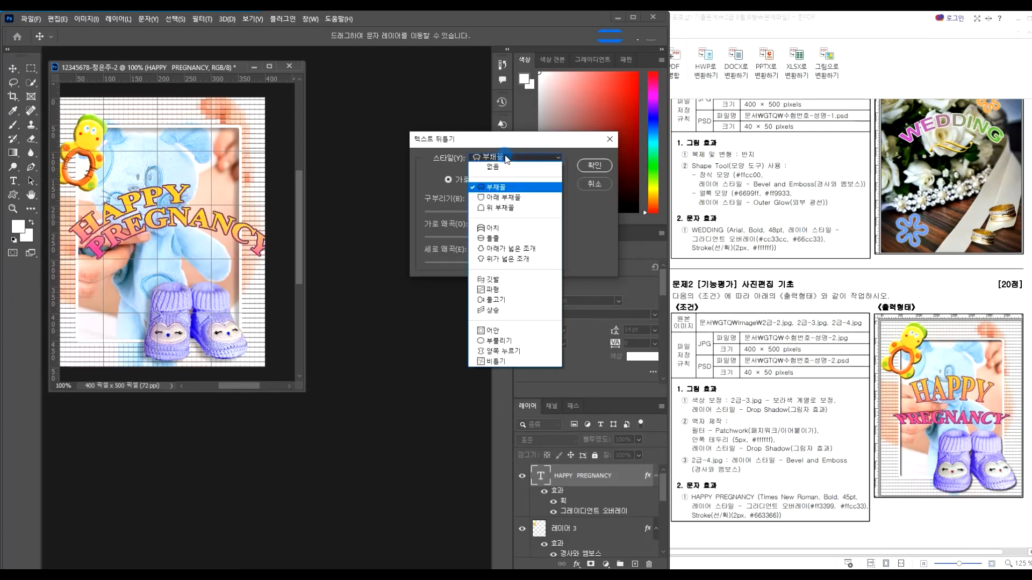
left_click(499, 199)
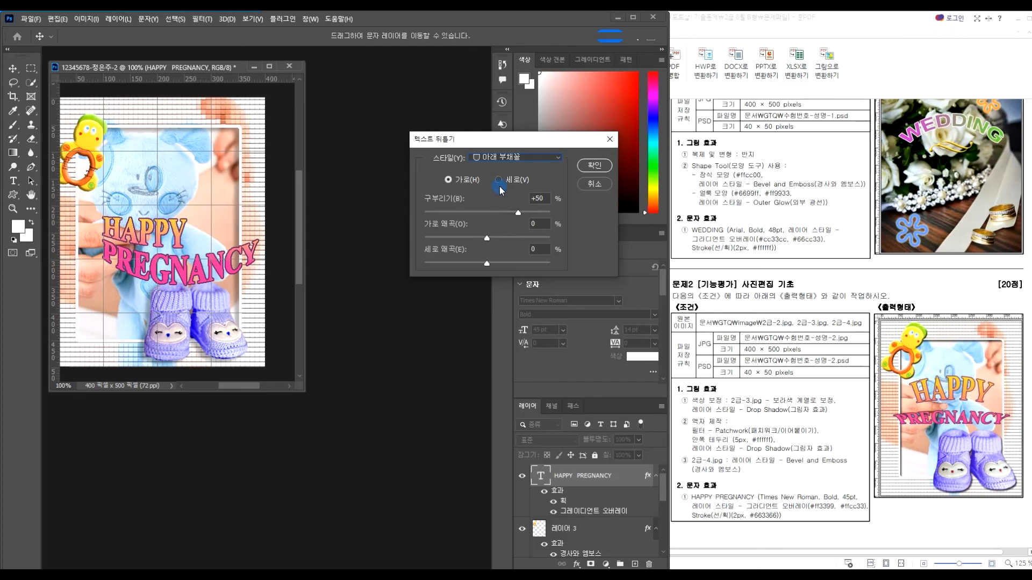
left_click(508, 158)
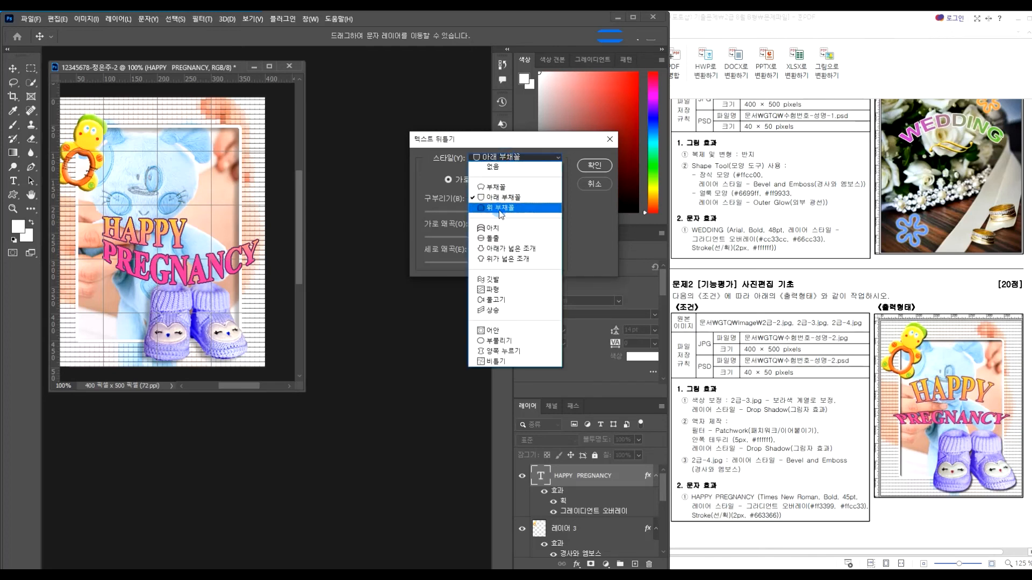
left_click(500, 210)
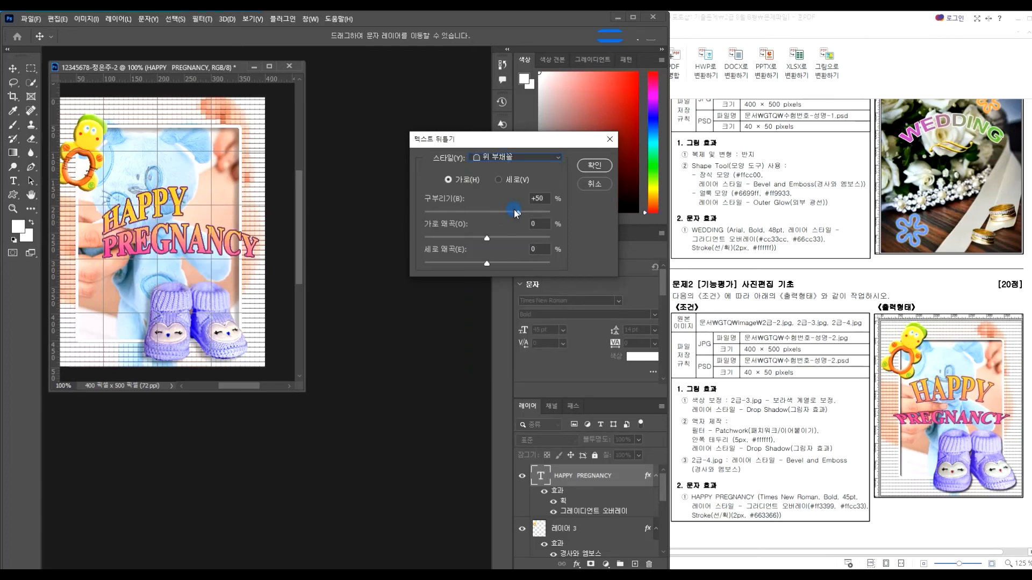
left_click_drag(514, 215, 505, 217)
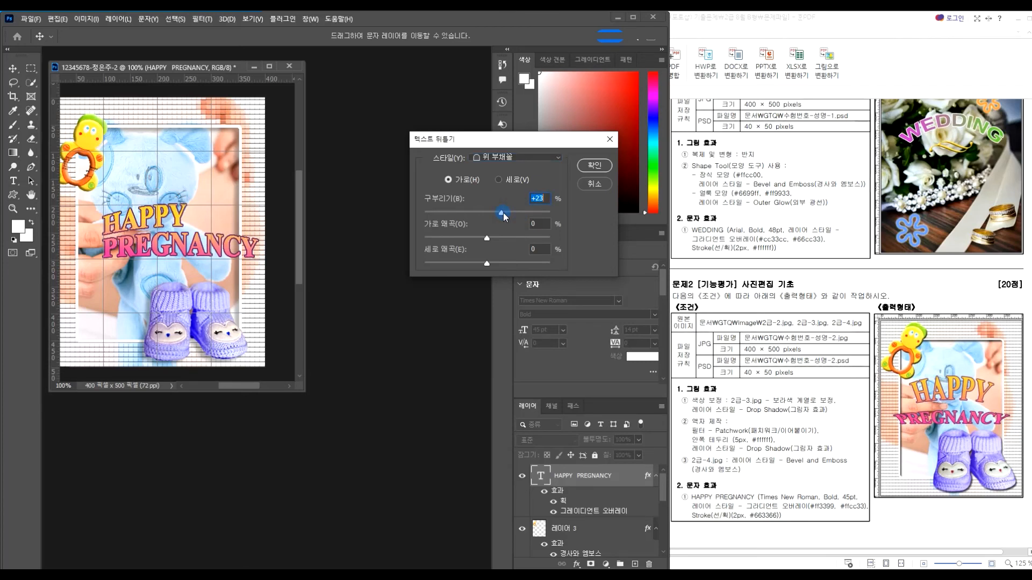
left_click_drag(524, 143, 458, 170)
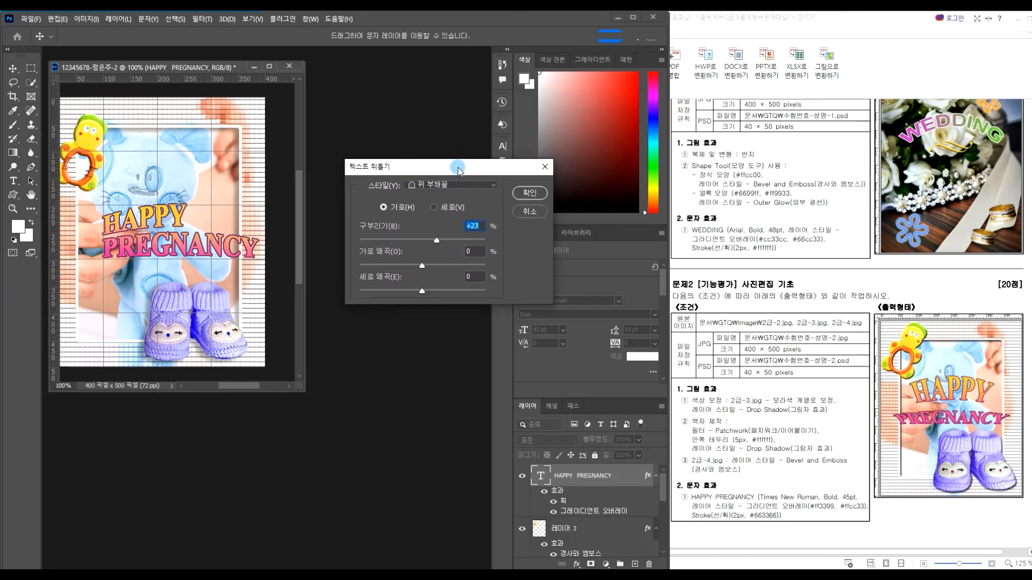
left_click(529, 194)
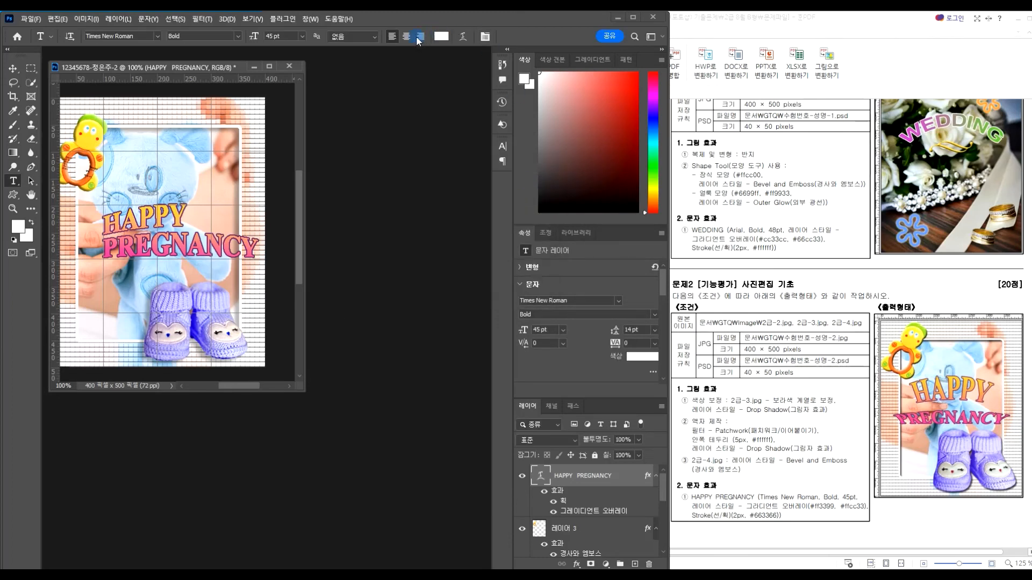
Centre-align HAPPY PREGNANCY and drag it to the middle of the photo
left_click(407, 37)
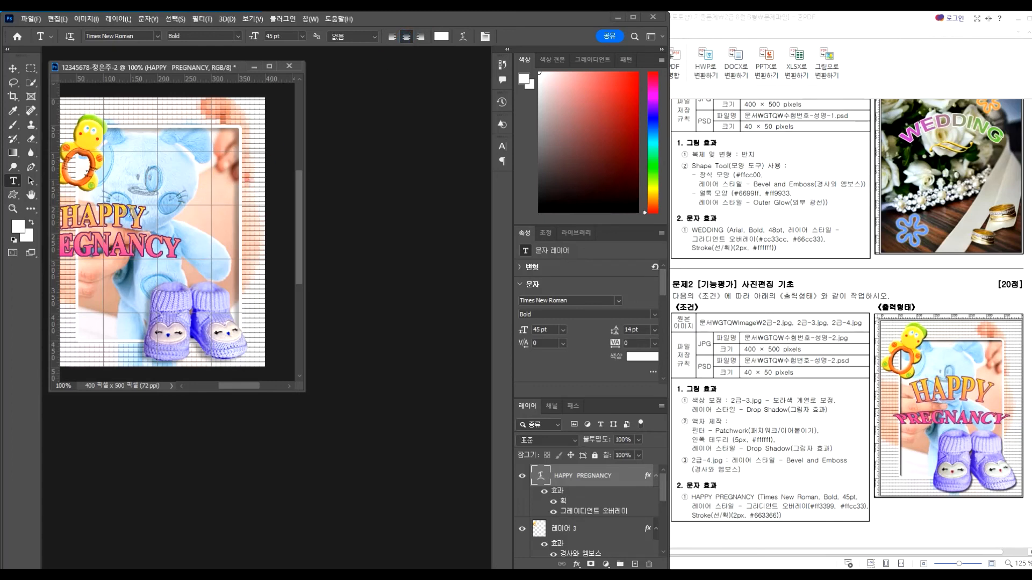
key("v")
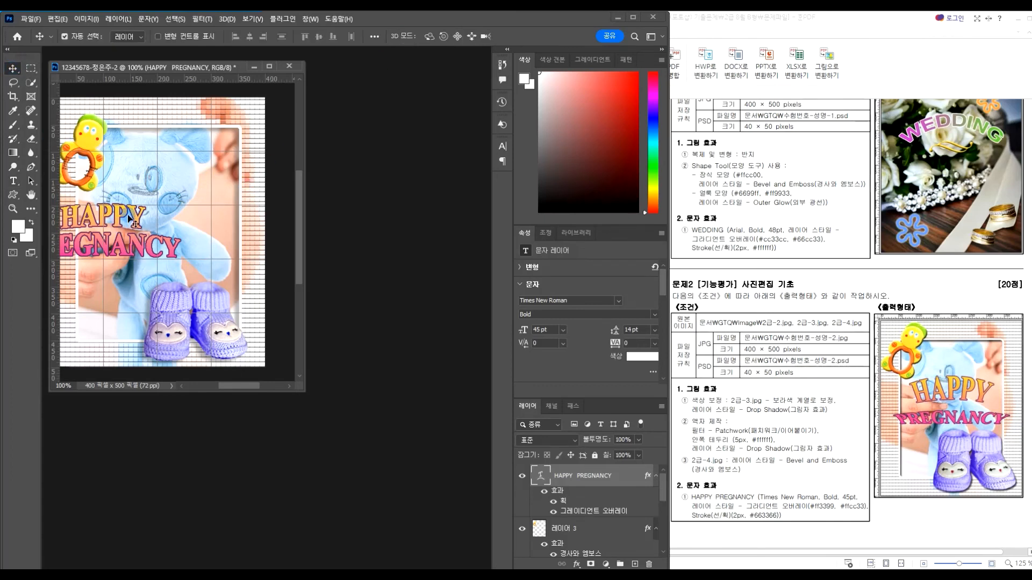
left_click_drag(131, 218, 190, 217)
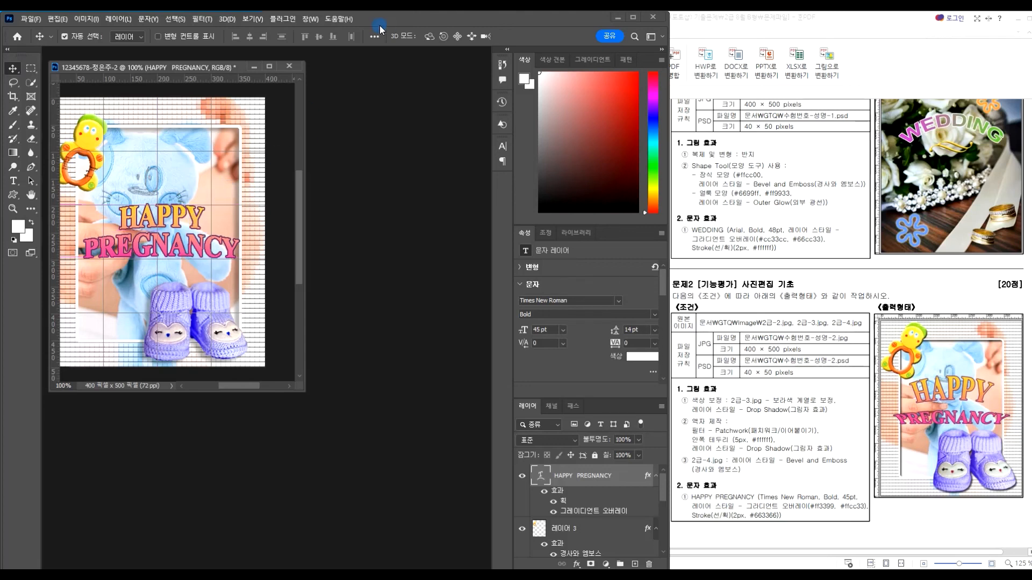
left_click(13, 181)
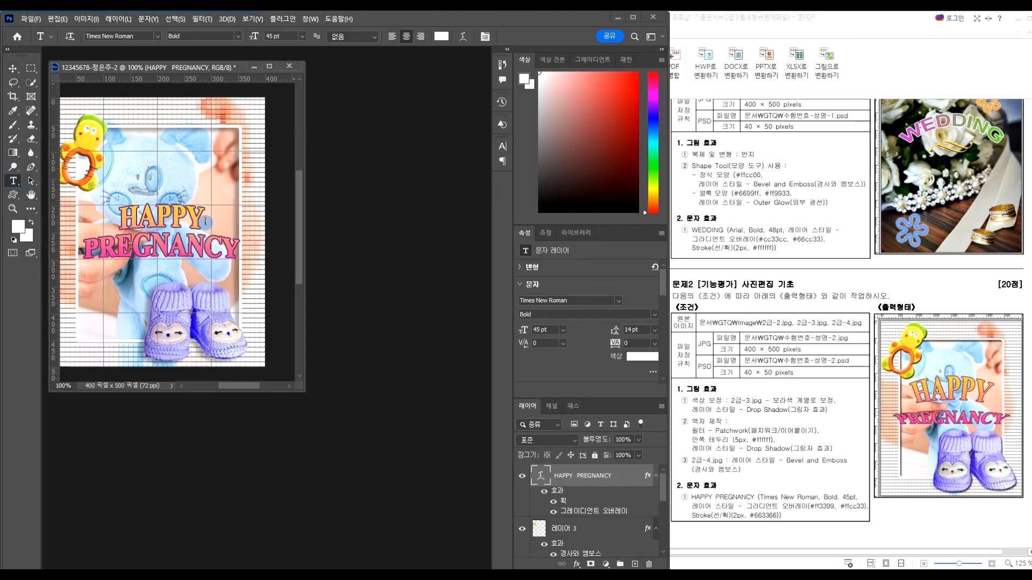
Reopen Warp Text and test arc bends of +43, +52 and +9
left_click(238, 201)
left_click(462, 36)
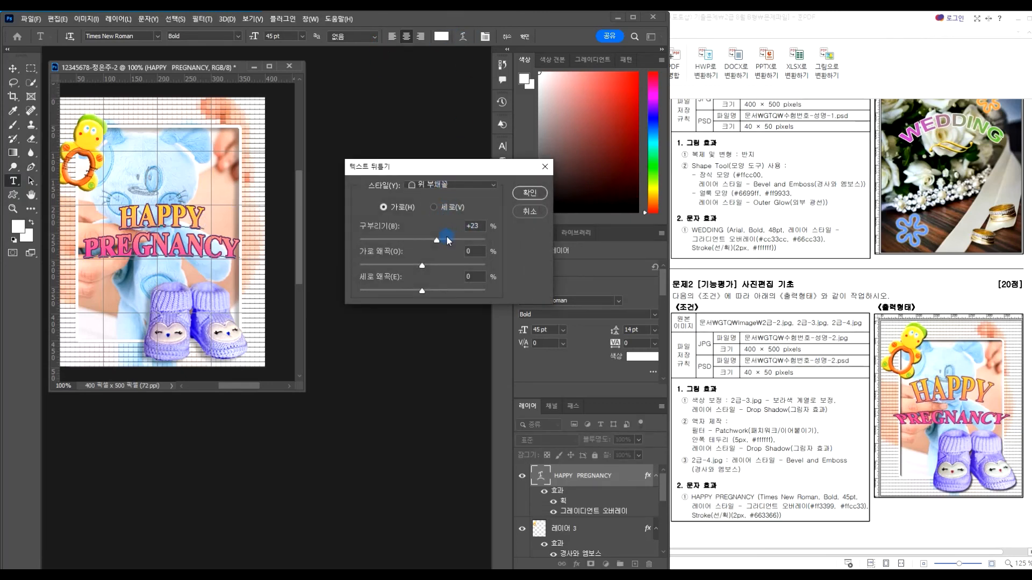
left_click_drag(447, 240, 450, 243)
left_click_drag(450, 239, 459, 240)
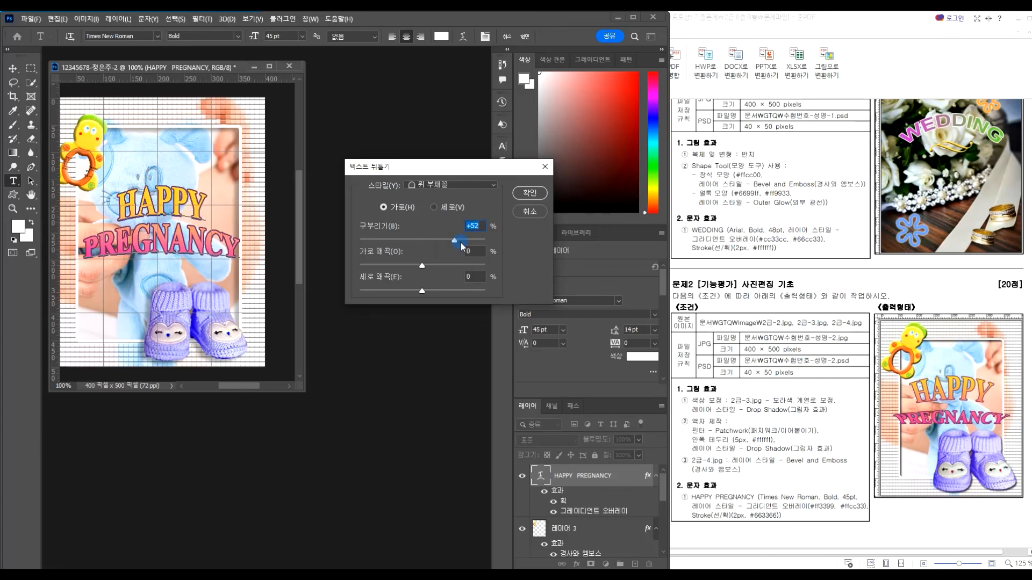
left_click(456, 188)
left_click(436, 194)
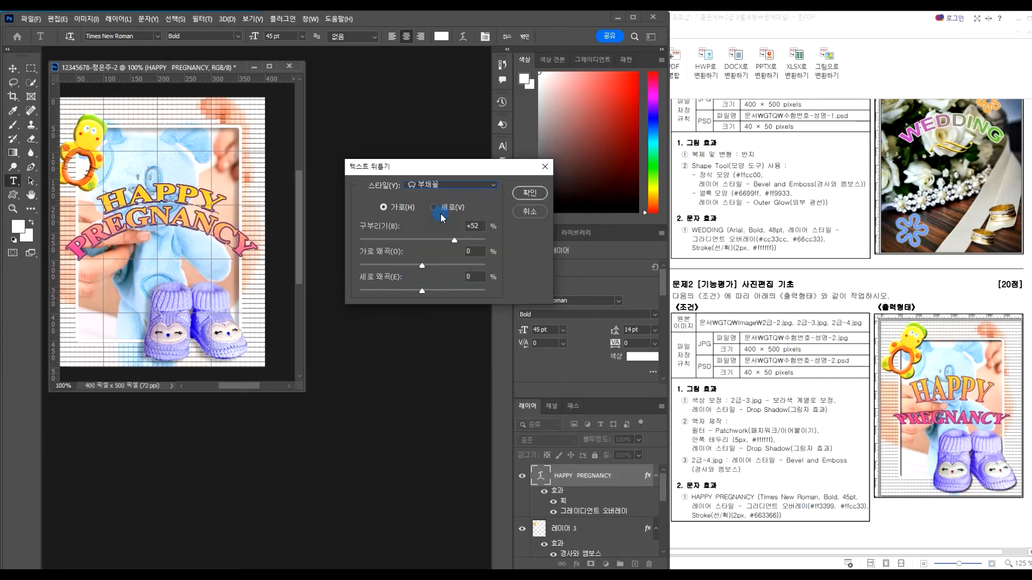
left_click_drag(455, 241, 433, 242)
Try a stronger lower arc, then return to the upper arc at +47
left_click(437, 185)
left_click(433, 224)
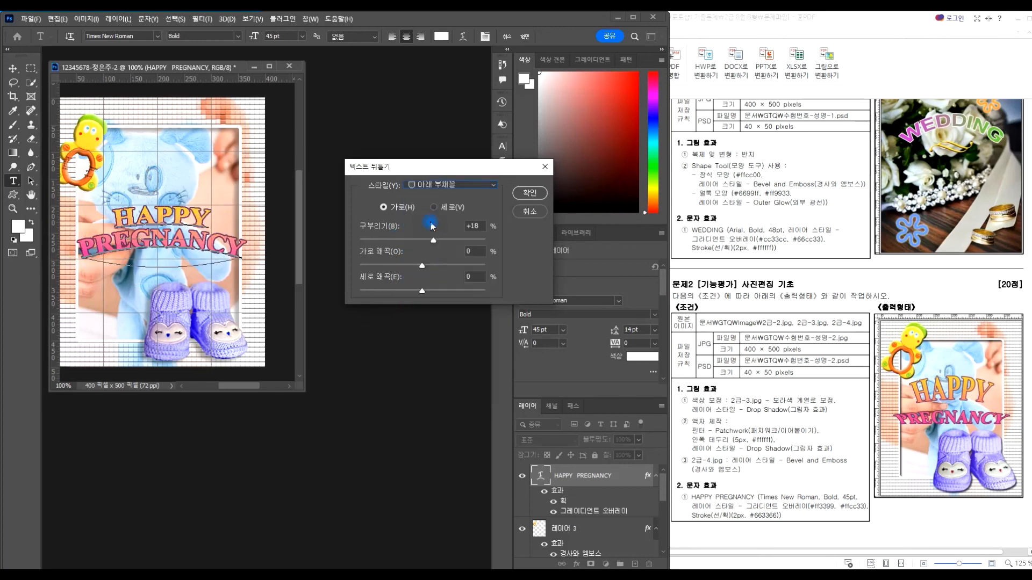
left_click_drag(421, 242, 456, 240)
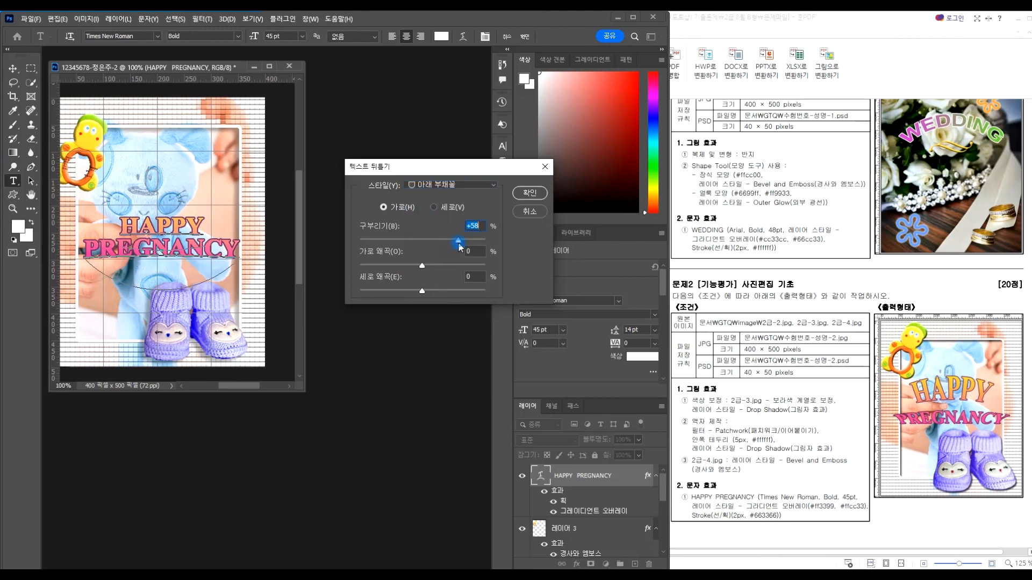
left_click(433, 185)
left_click(445, 237)
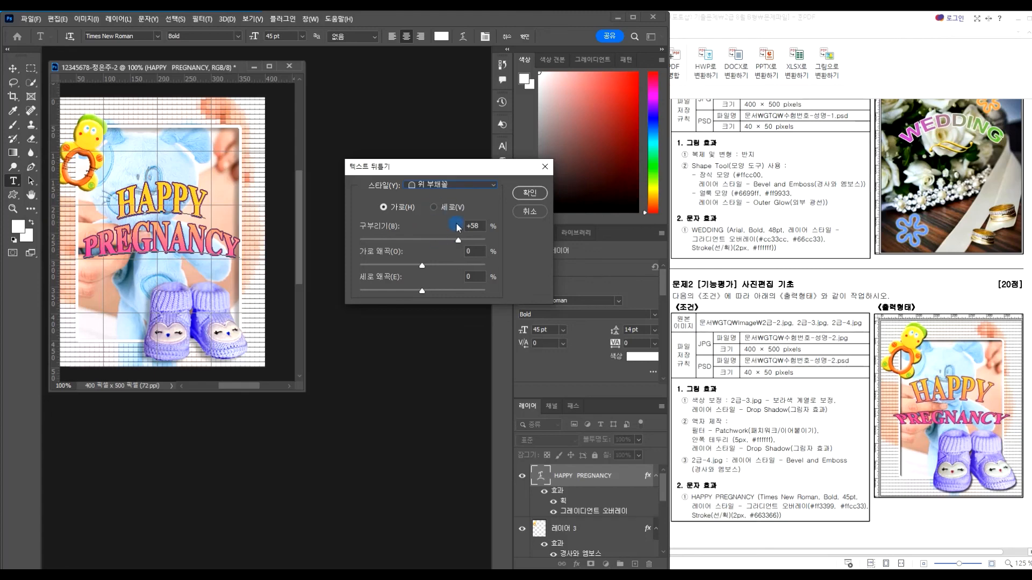
left_click_drag(458, 240, 439, 244)
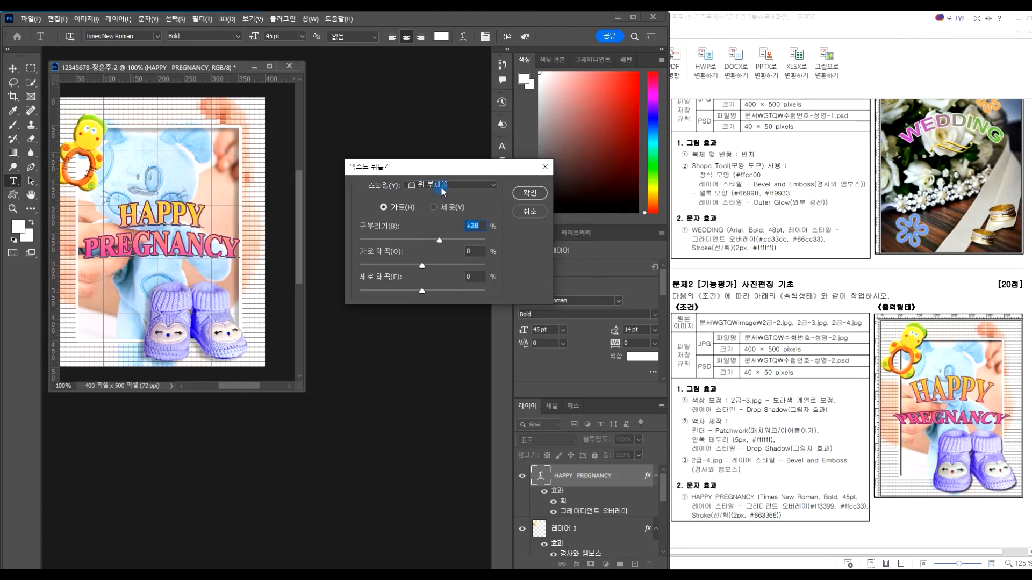
Test the arch warp at -10 and the bulge warp at +18
left_click(443, 188)
left_click(434, 254)
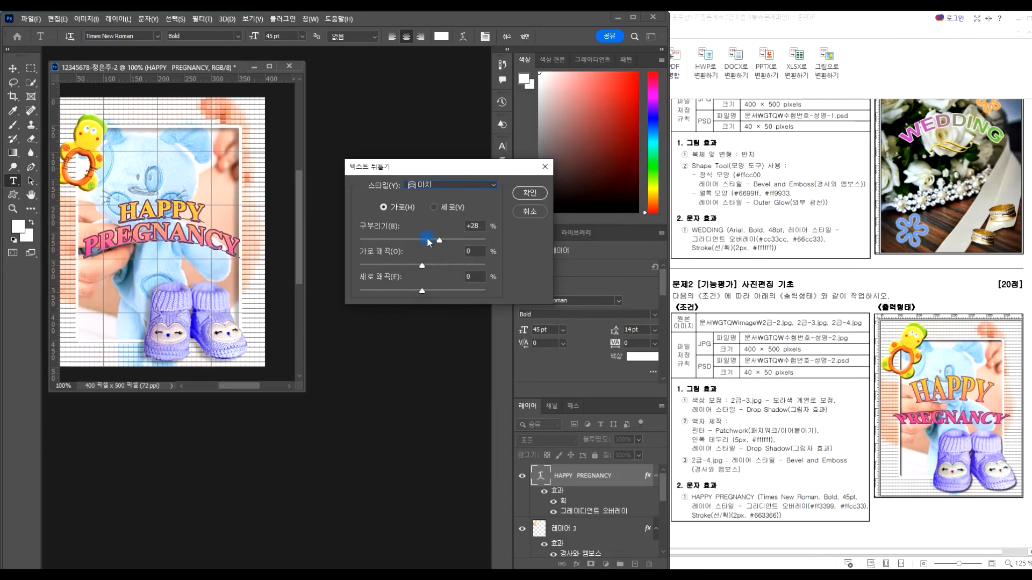
left_click_drag(429, 242, 416, 244)
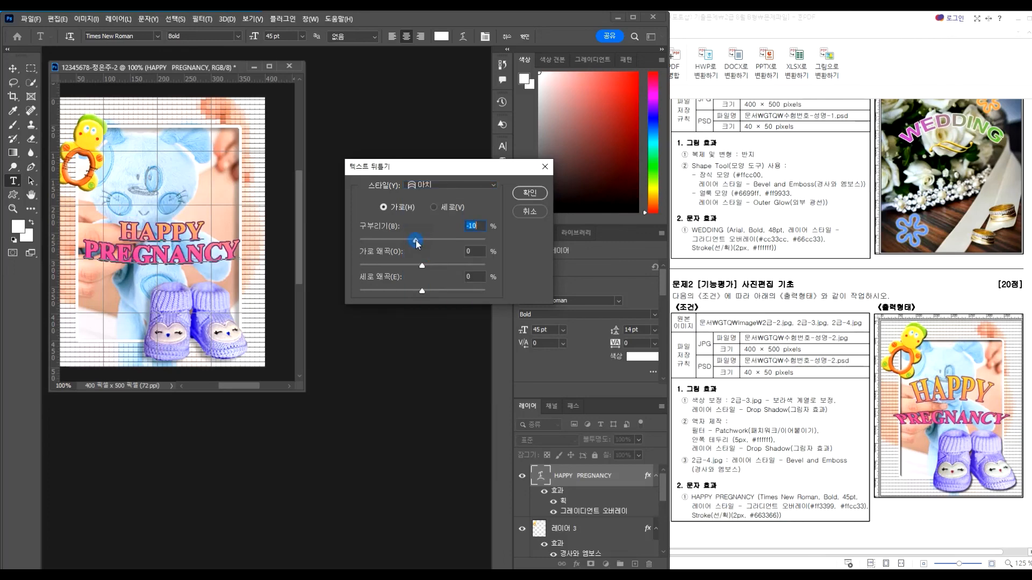
left_click(440, 189)
left_click(433, 263)
left_click(434, 190)
left_click(429, 267)
mouse_move(429, 240)
left_mouse_down()
mouse_move(445, 243)
mouse_move(427, 240)
left_mouse_up()
Try Shell Lower, then apply Shell Upper (위가 넓은 조개) with a +39 bend
left_click(434, 186)
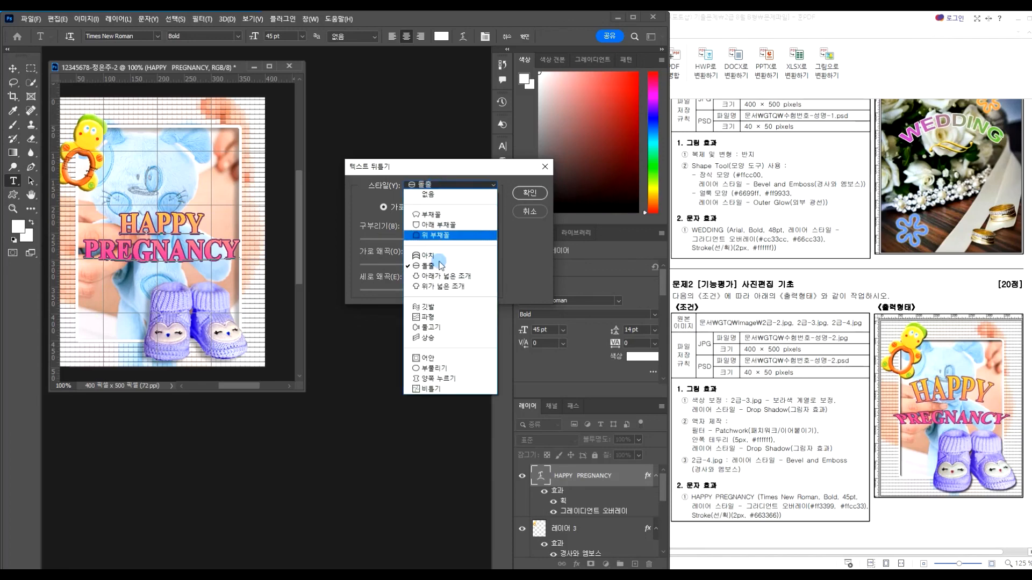
left_click(435, 272)
left_click(442, 241)
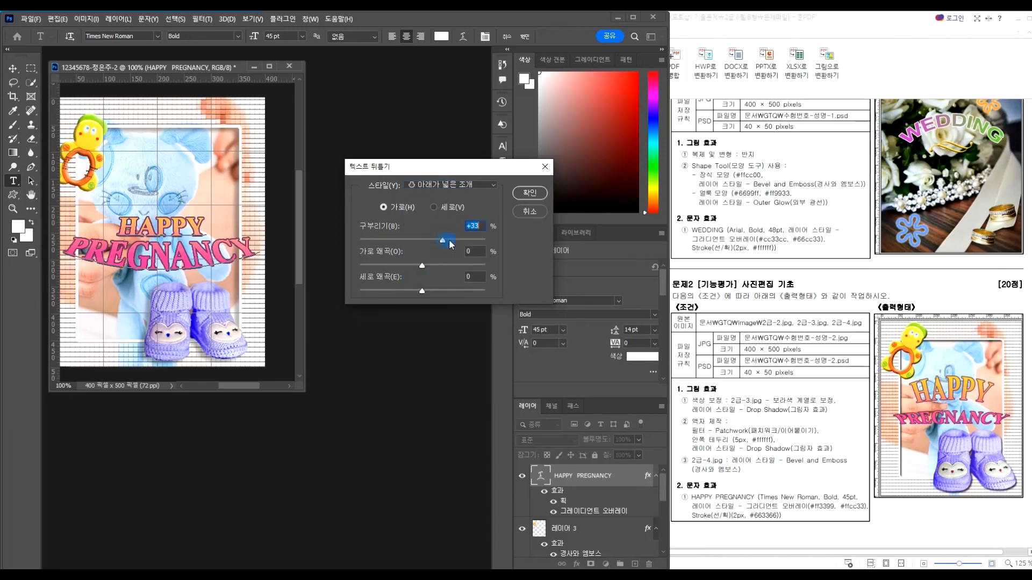
left_click_drag(395, 239, 388, 241)
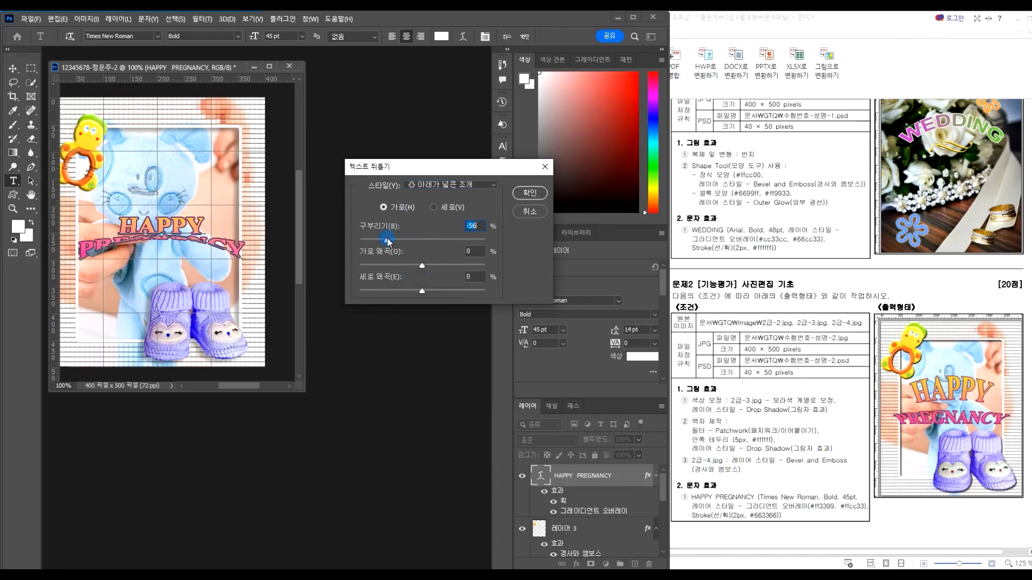
left_click(416, 185)
left_click(422, 285)
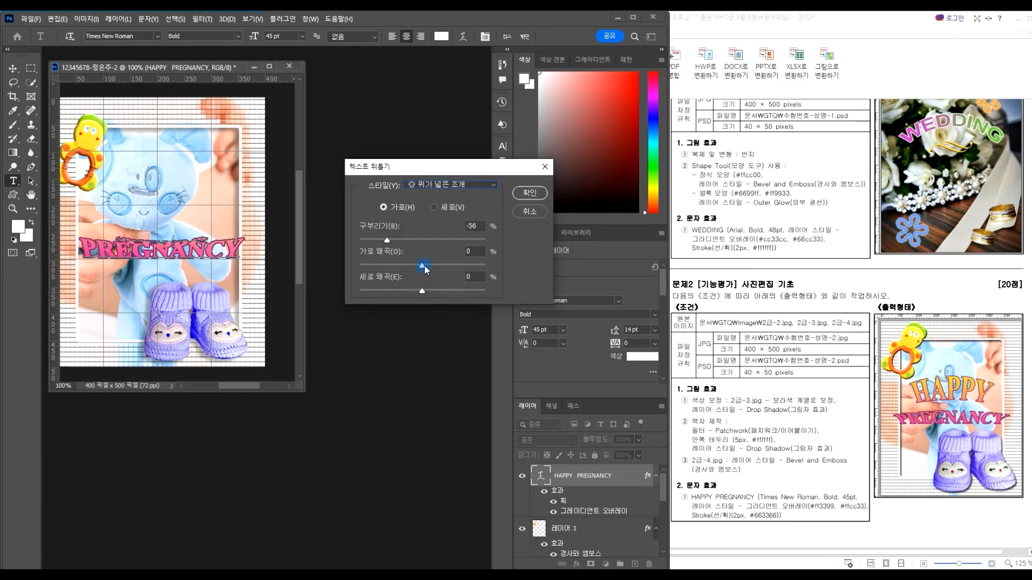
left_click(442, 241)
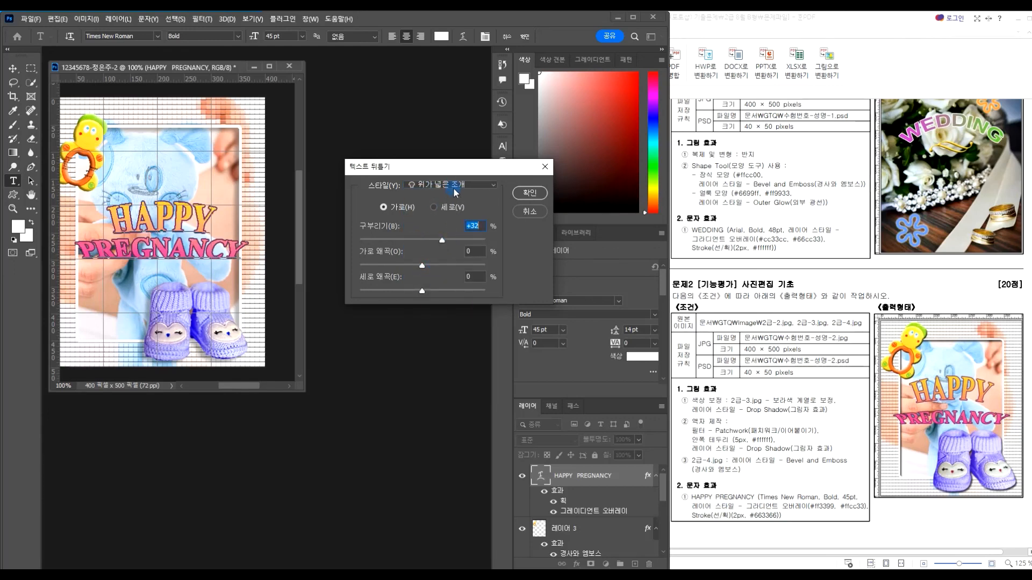
left_click_drag(442, 241, 438, 240)
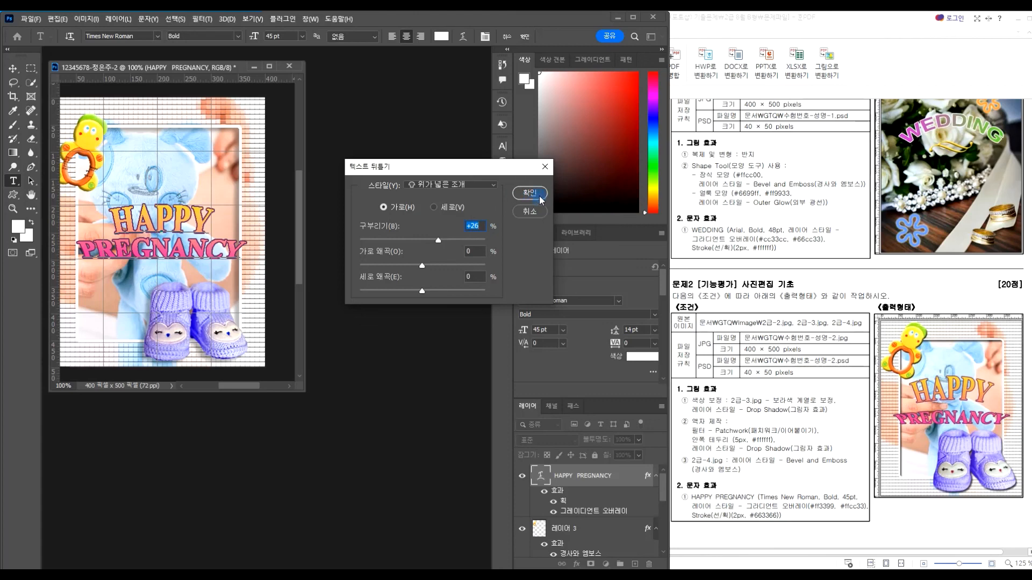
left_click_drag(451, 239, 447, 242)
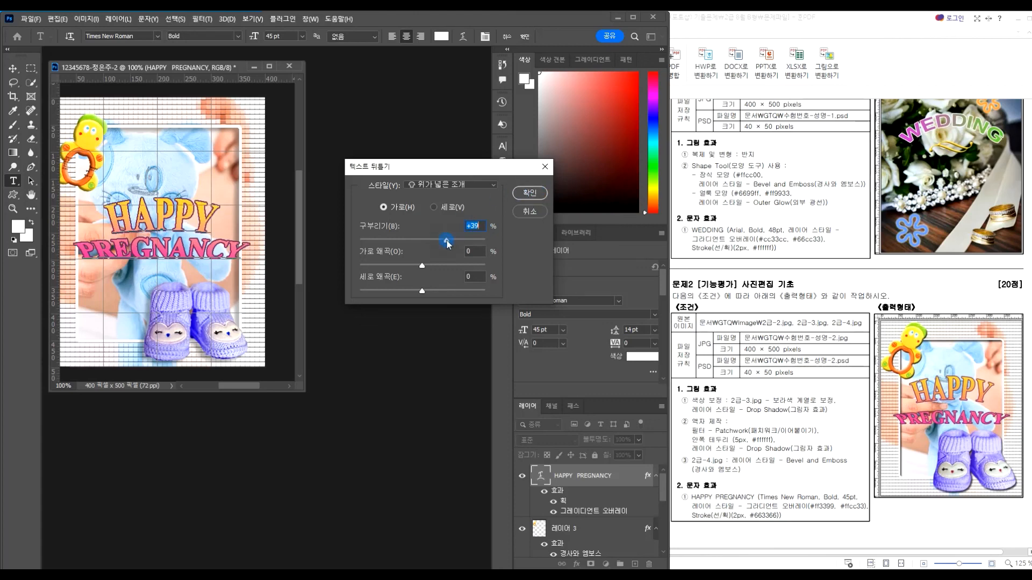
left_click(530, 193)
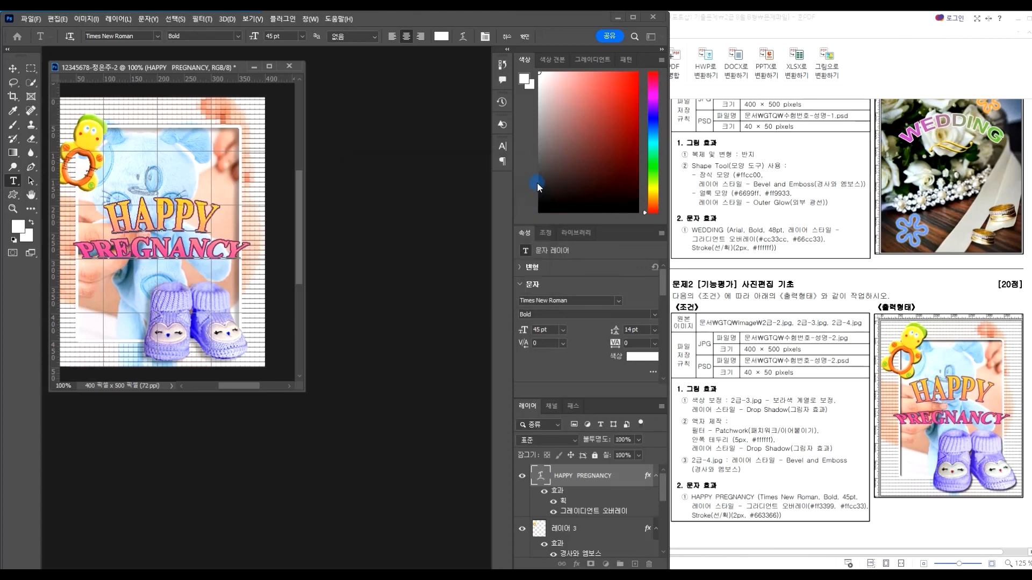
Commit the shell warp and nudge the arched HAPPY PREGNANCY text a few pixels to centre it
left_click(13, 68)
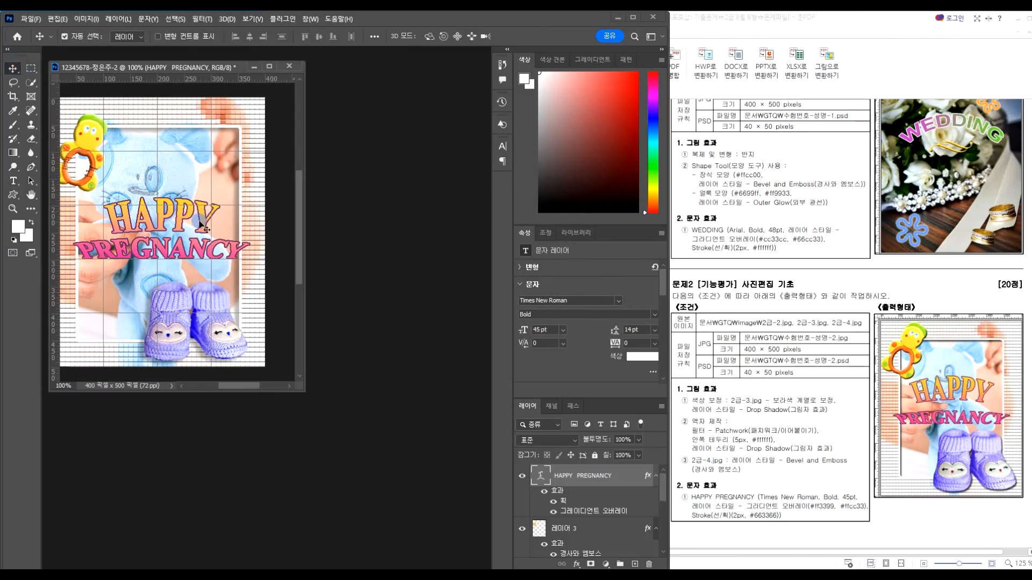
mouse_move(198, 223)
left_mouse_down()
mouse_move(223, 207)
mouse_move(200, 224)
left_mouse_up()
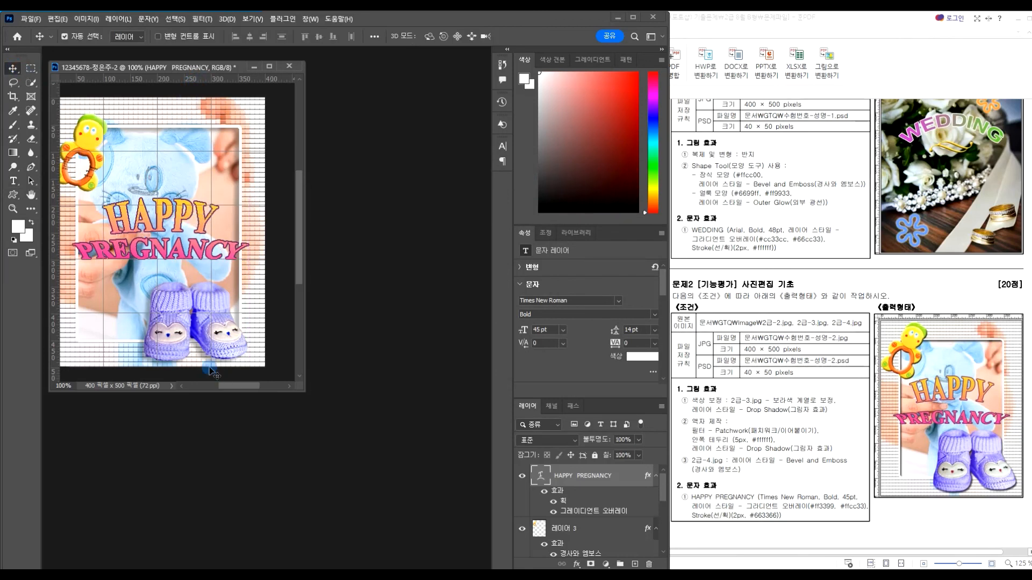
left_click_drag(227, 386, 224, 387)
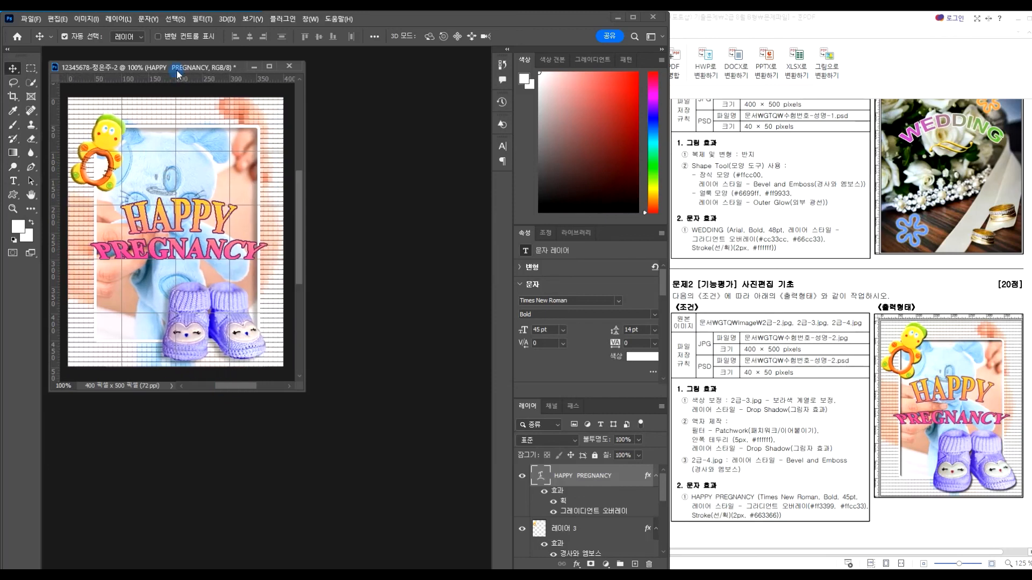